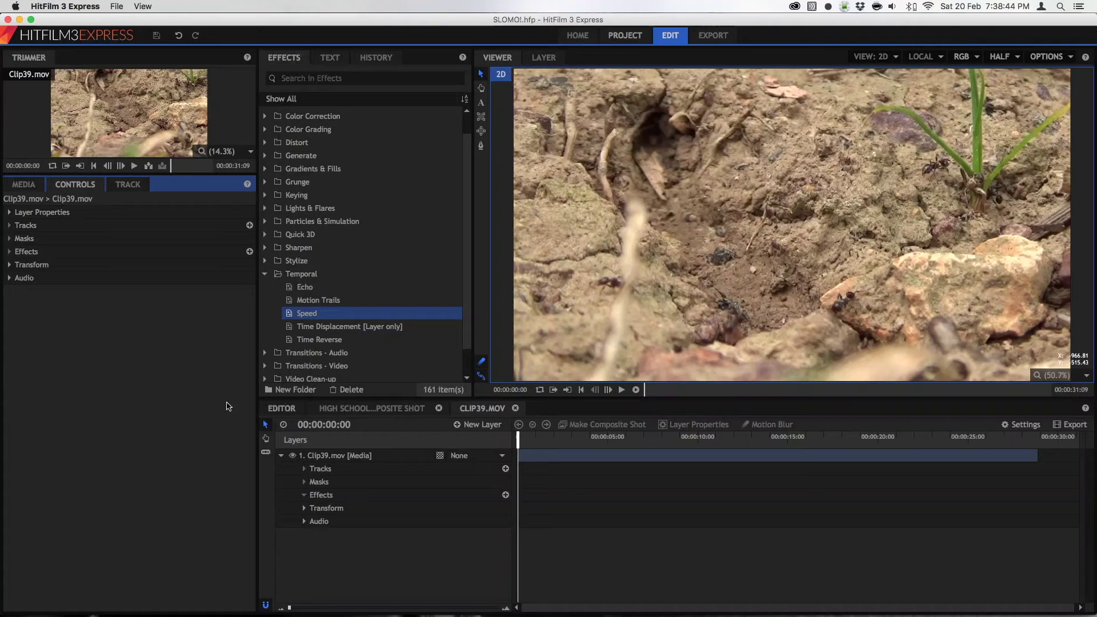
Leave the Clip39 composite for the empty Editor timeline and pick the Time Displacement effect.
left_click(31, 188)
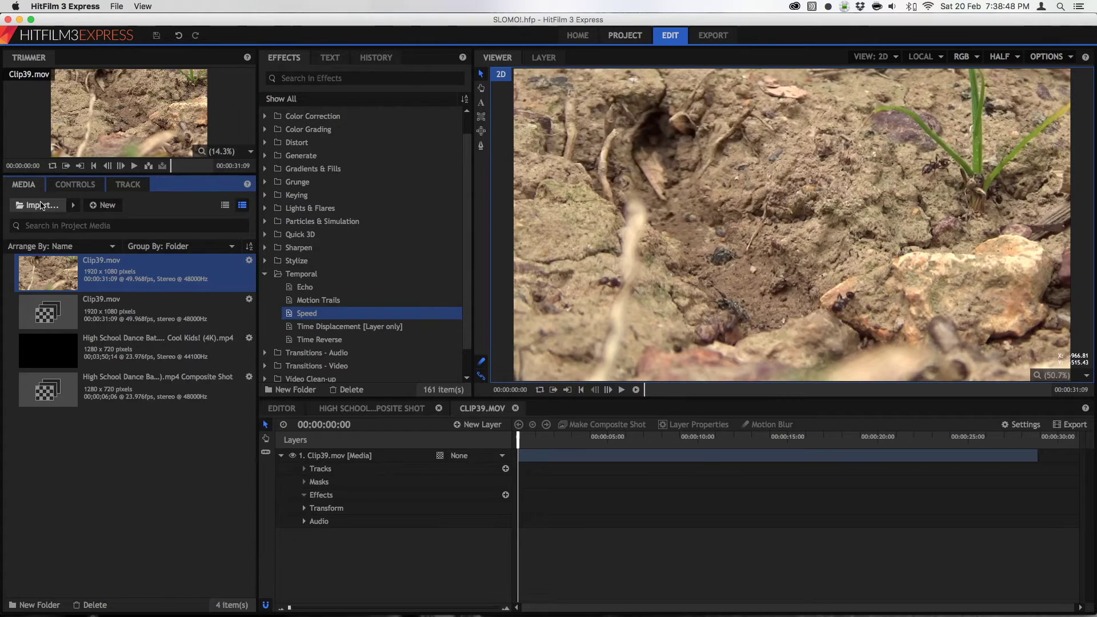
right_click(100, 273)
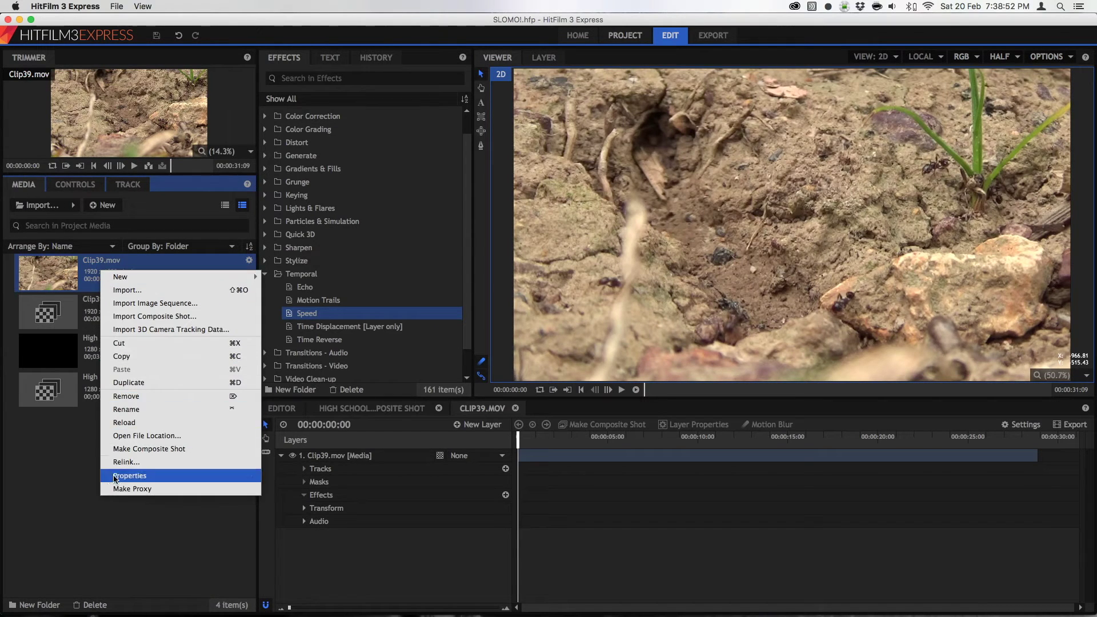
left_click(67, 461)
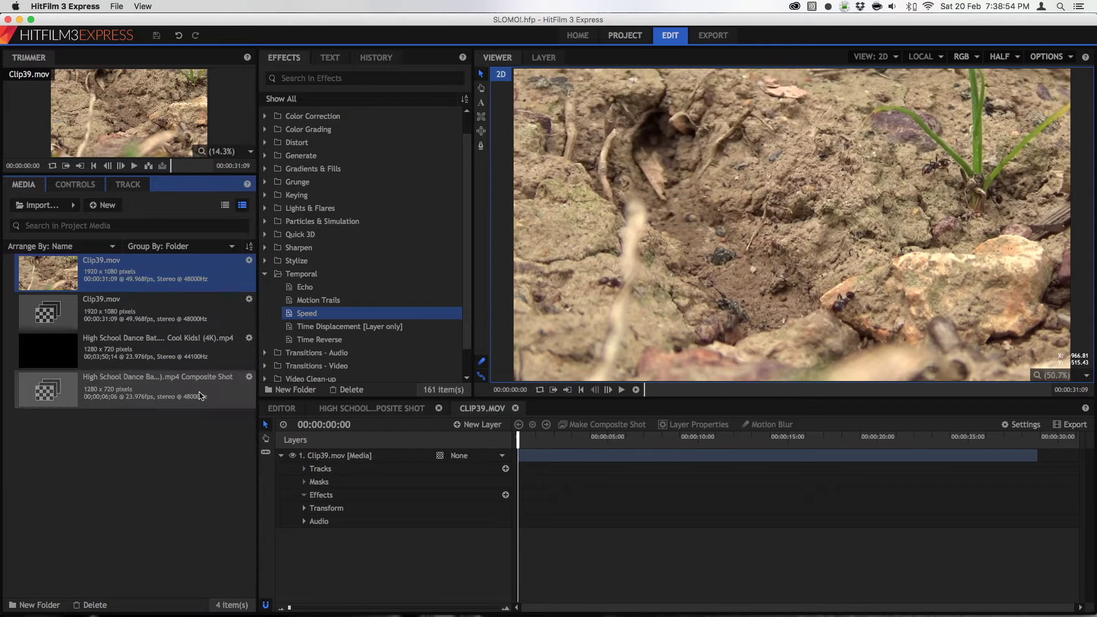
left_click(282, 412)
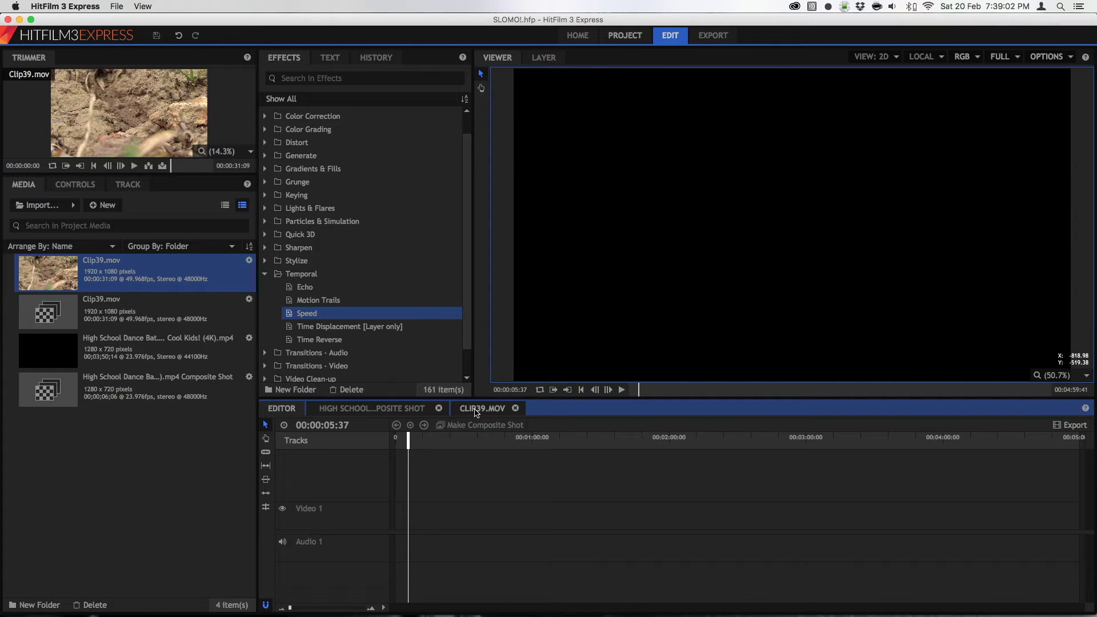
left_click(357, 329)
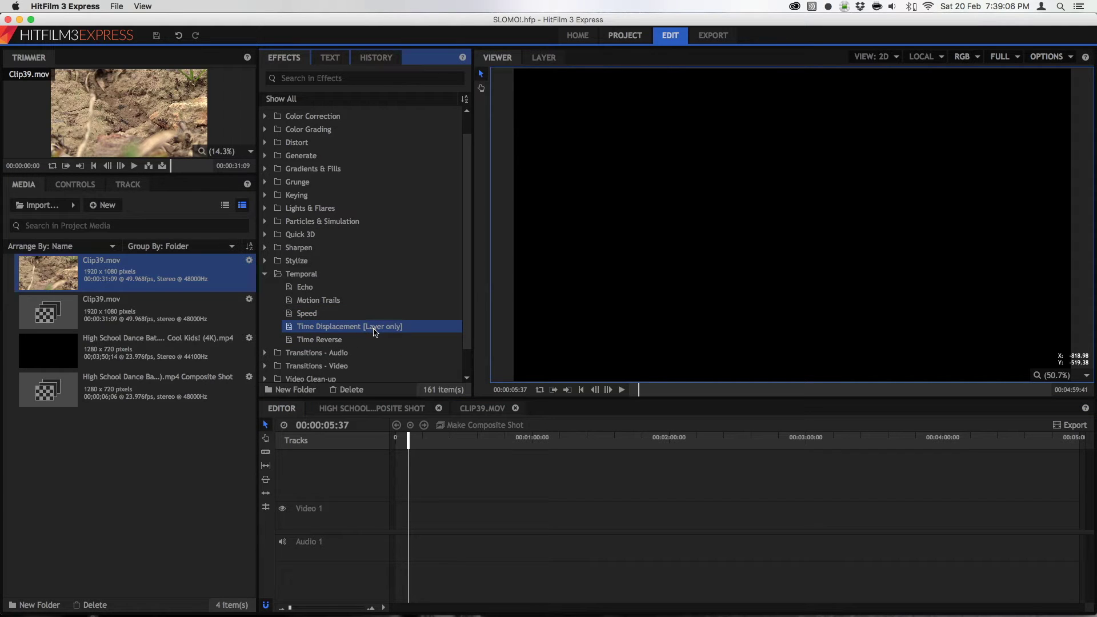
Reopen the Clip39.mov composite, scrub the ruler and play the ant footage.
left_click(478, 409)
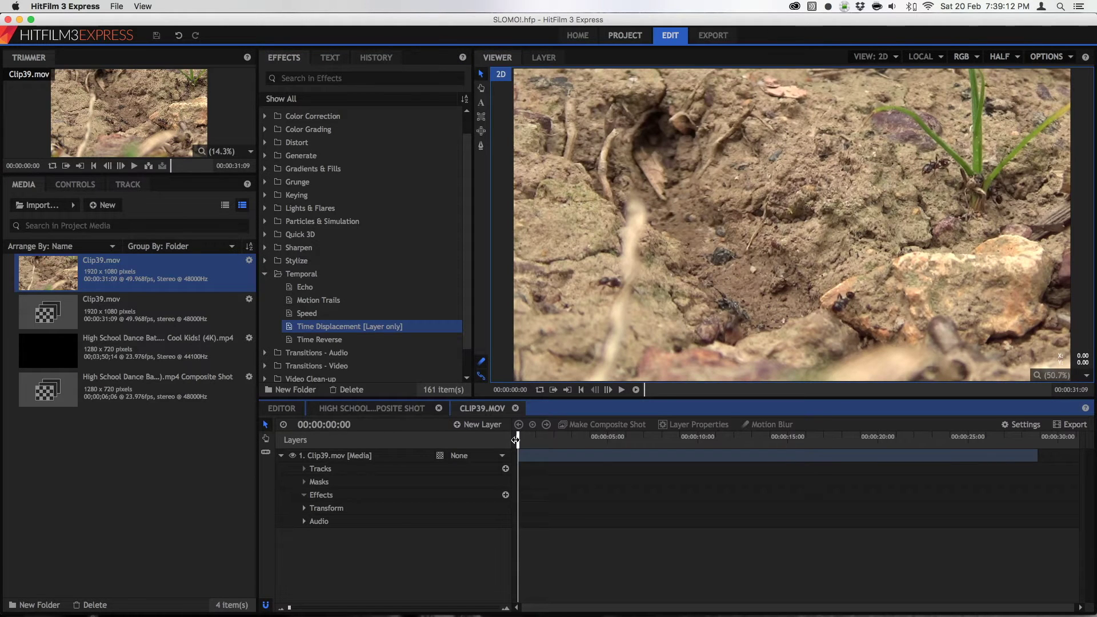
left_click_drag(516, 440, 495, 449)
key("space")
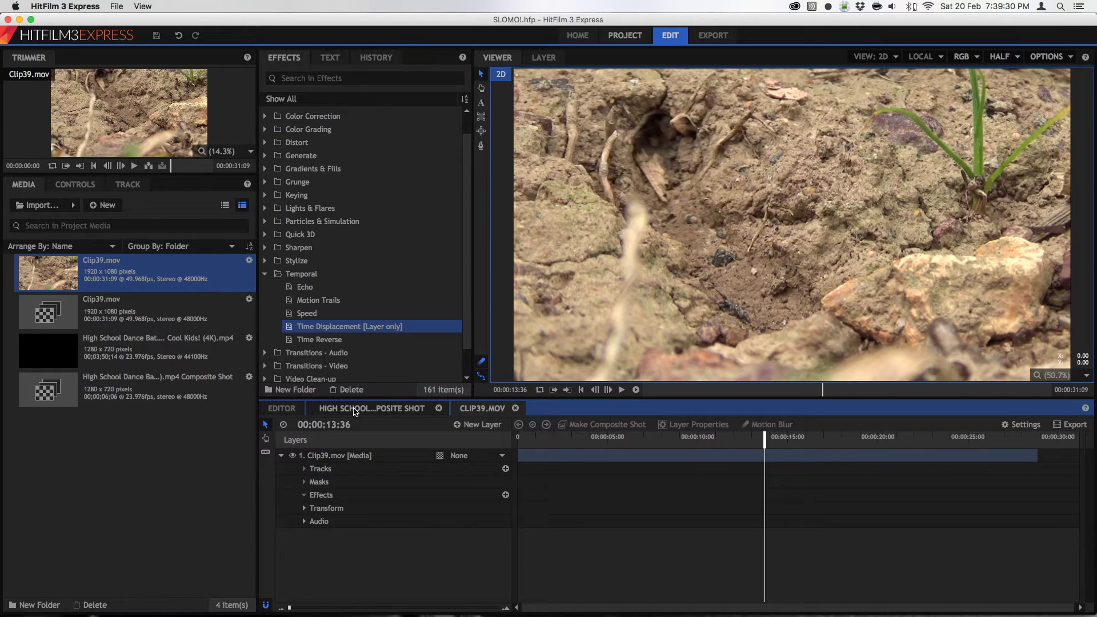
left_click(371, 407)
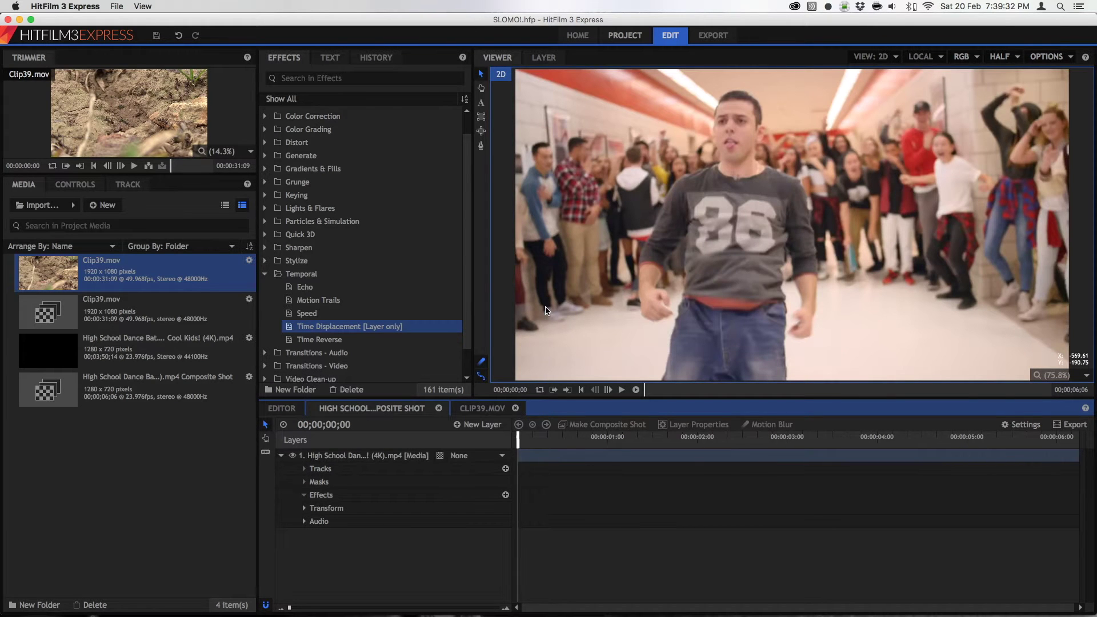
key("space")
key("XF86AudioMute")
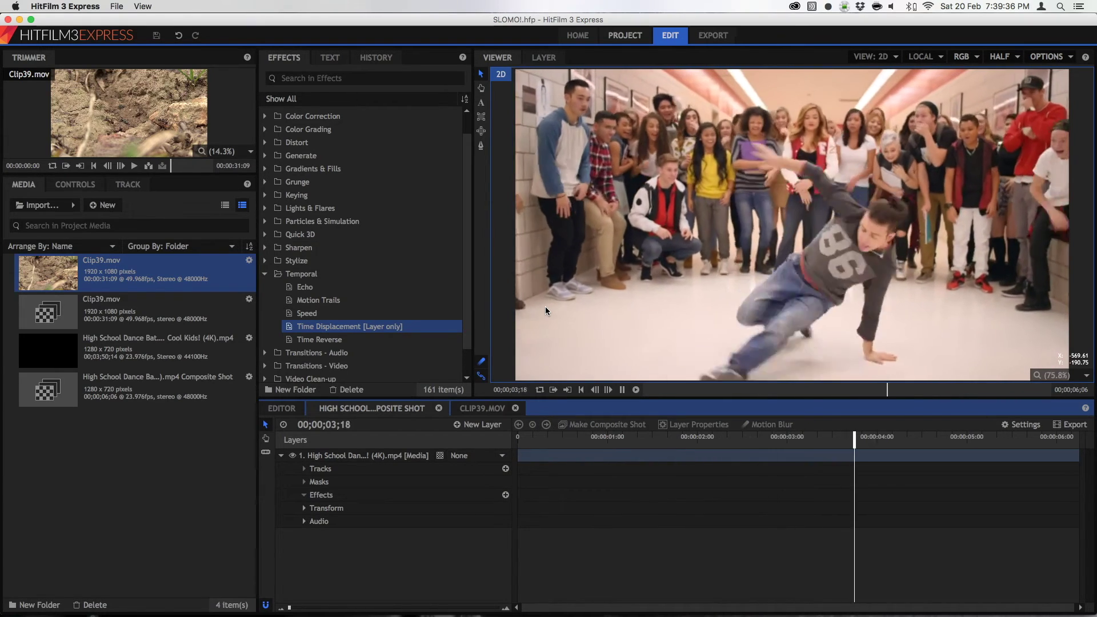
key("space")
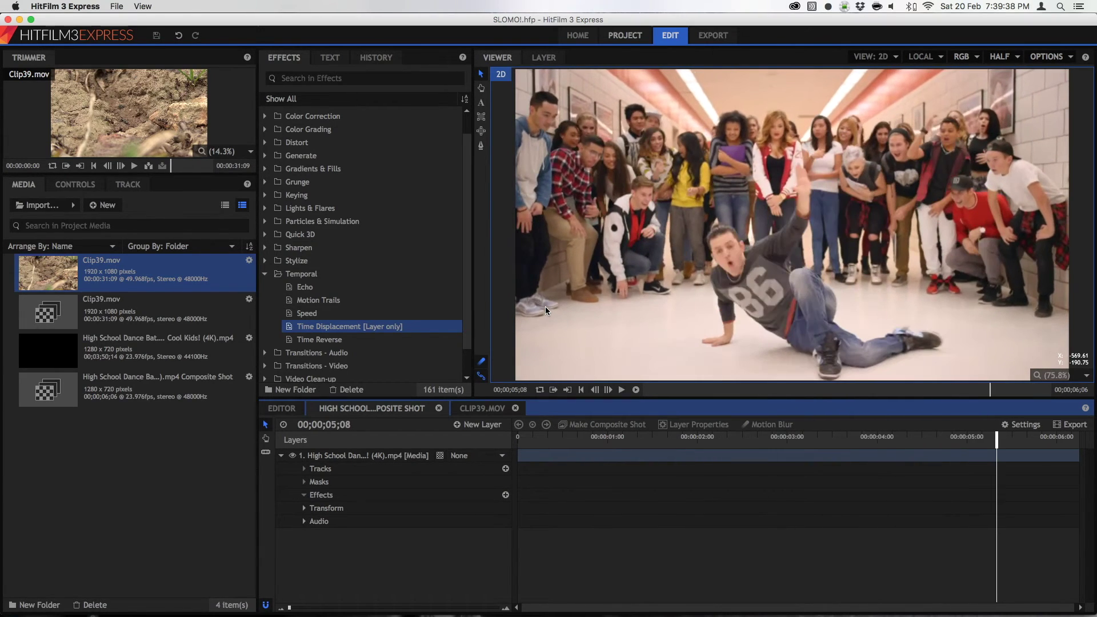
left_click_drag(533, 438, 448, 449)
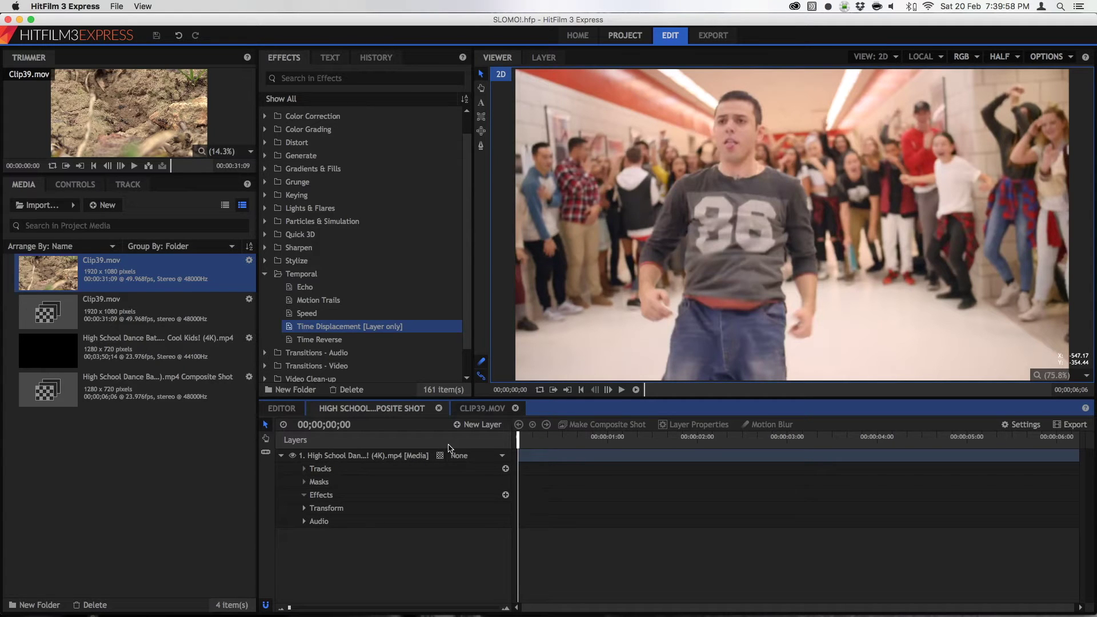
left_click(481, 408)
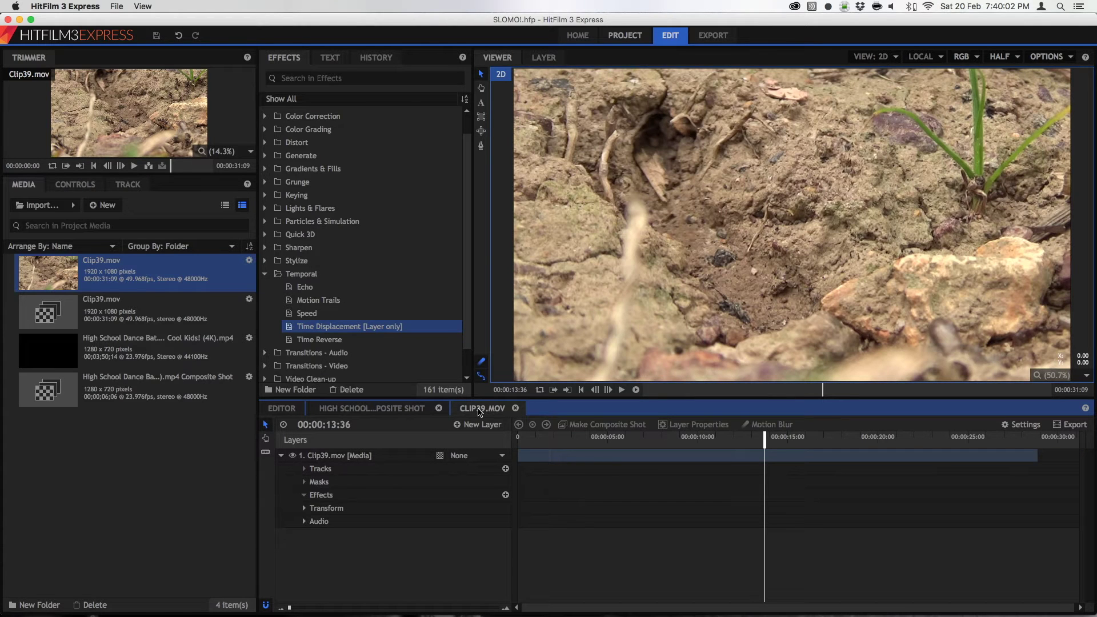
Drag Temporal > Speed onto the Clip39.mov layer and expand its Speed parameter in Controls.
left_click(328, 77)
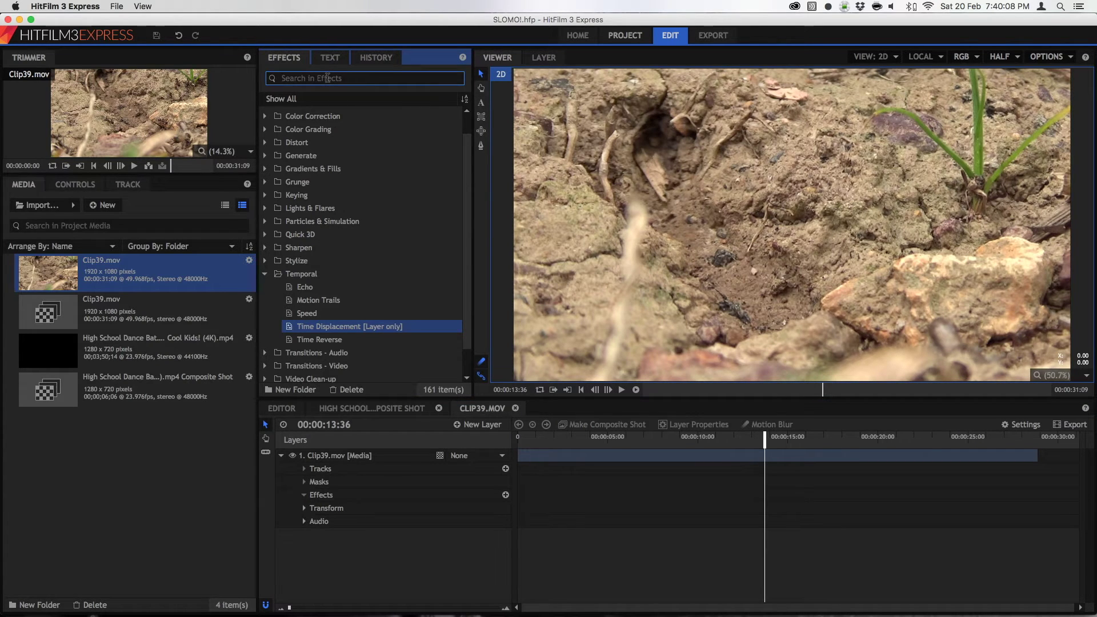
type("speed")
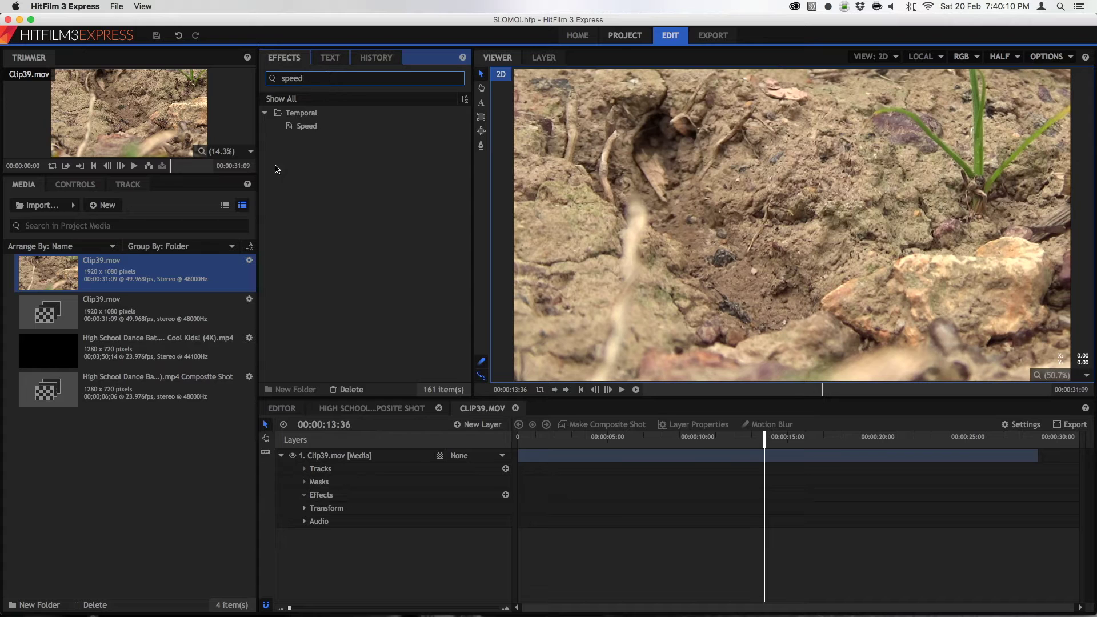
double_click(295, 77)
key("BackSpace")
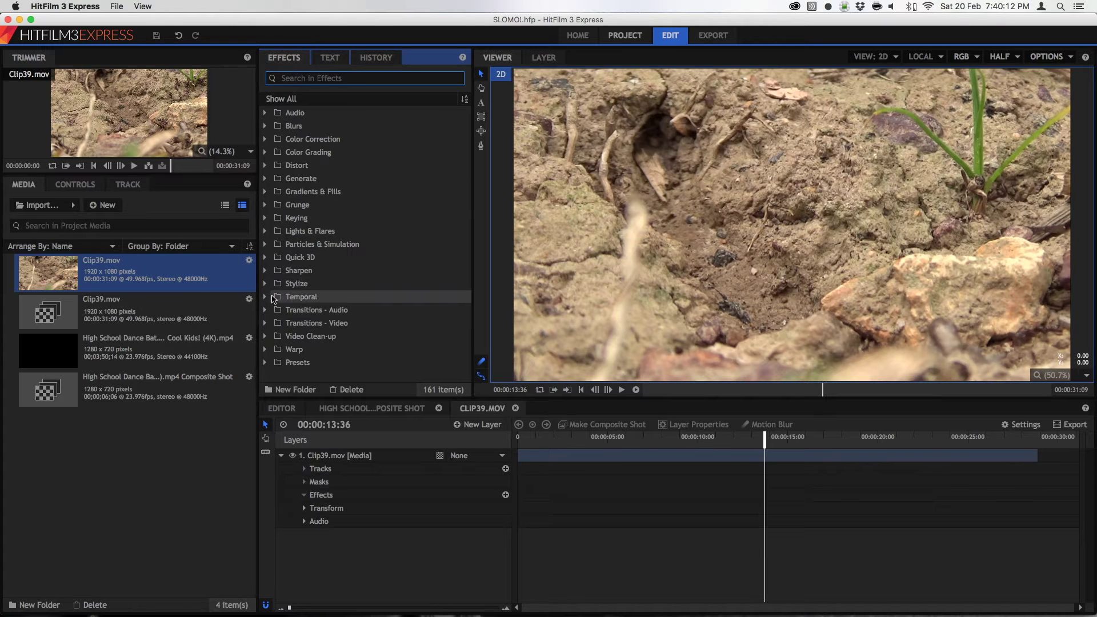
left_click(303, 296)
left_click_drag(323, 337, 325, 459)
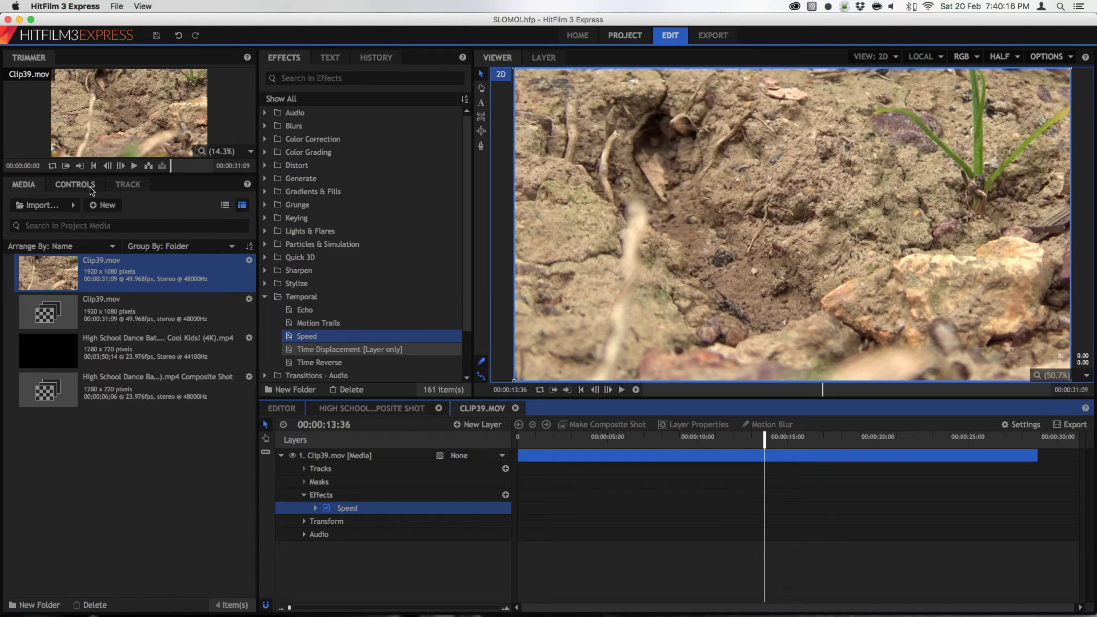
left_click(75, 184)
left_click(21, 264)
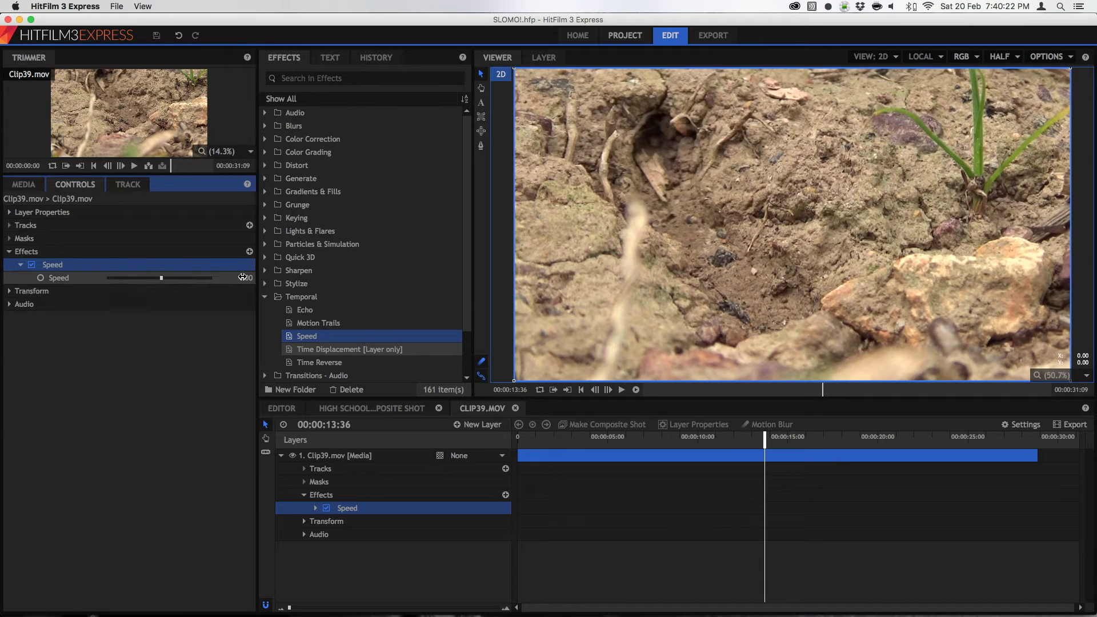
Try Speed values of 10 and 15, then return to 1.00 and scrub at normal speed.
left_click_drag(161, 280, 222, 284)
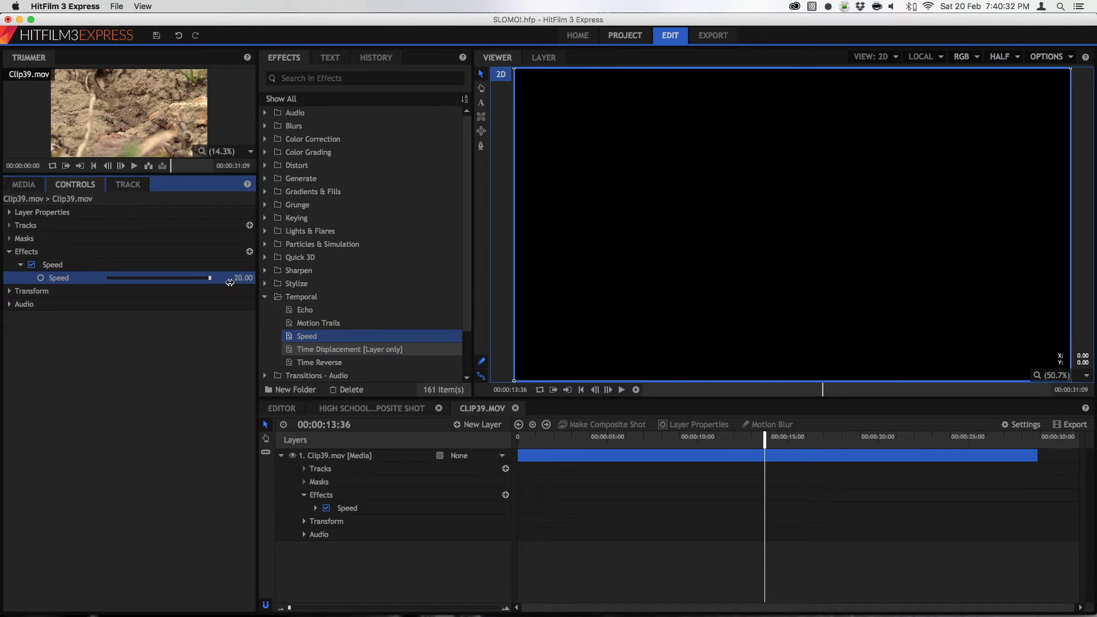
left_click(248, 278)
type("15")
key("Return")
left_click(242, 278)
type("1")
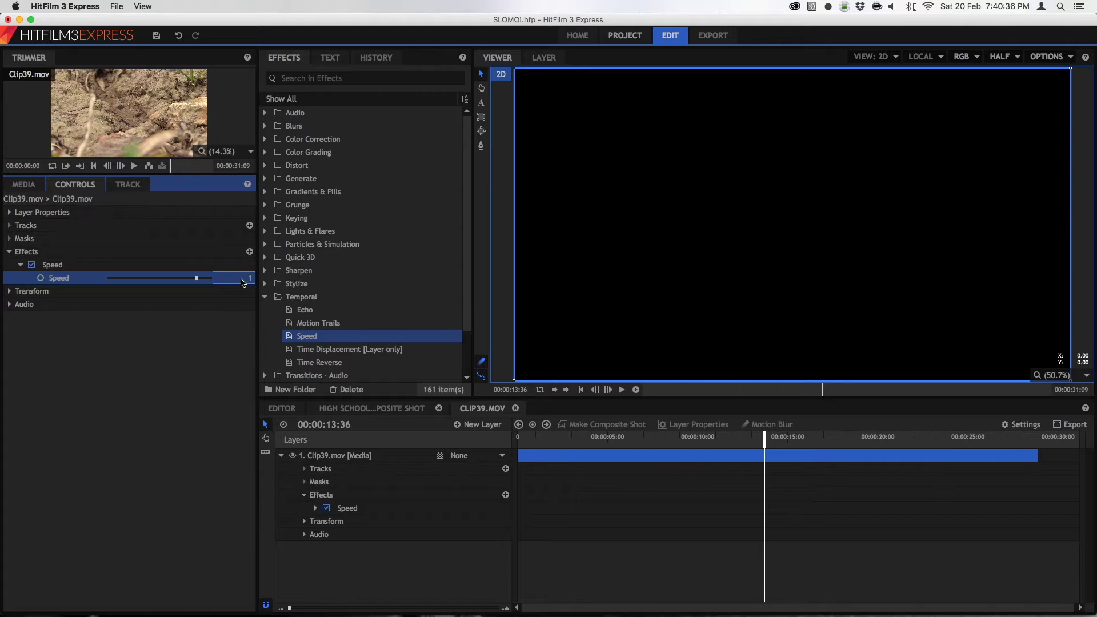
key("Return")
left_click_drag(537, 441, 626, 449)
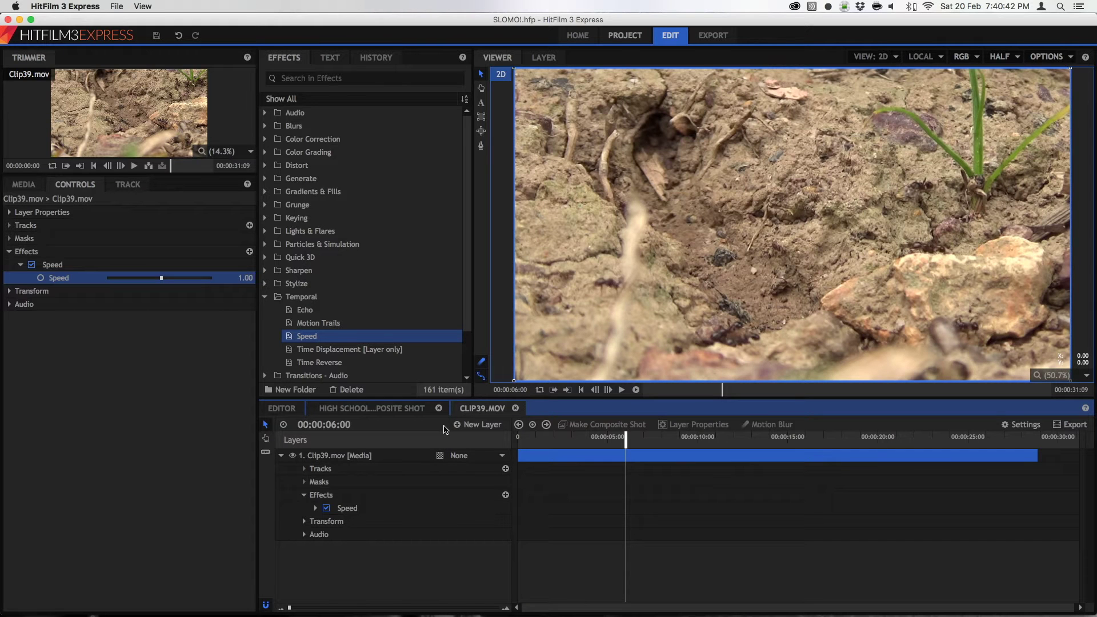
key("space")
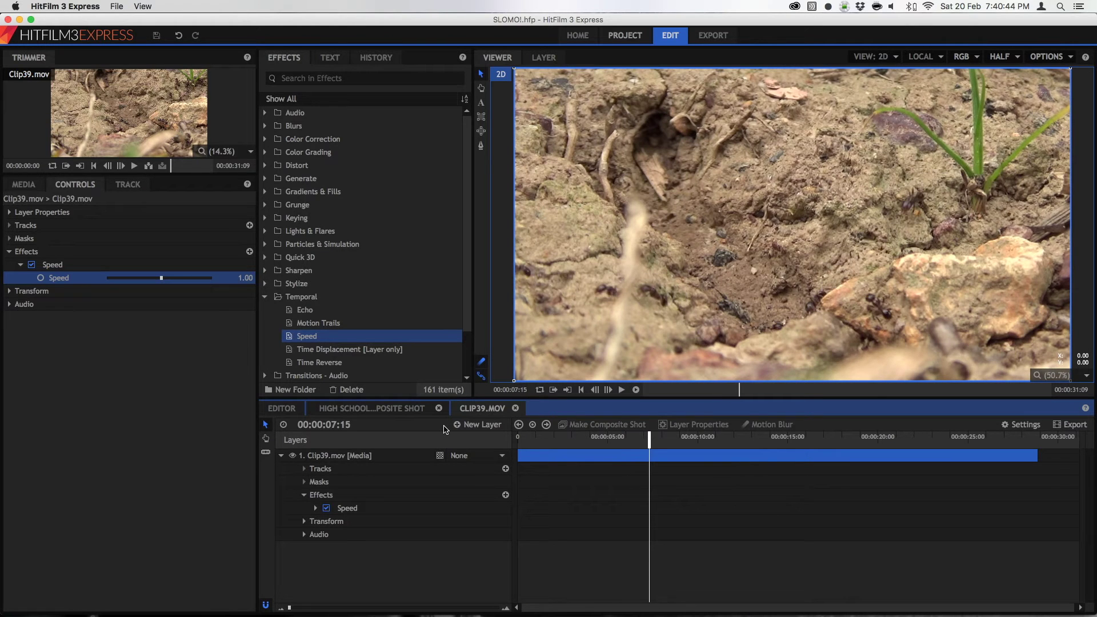
Enter a Speed of 2 and play the sped-up ant clip from the start.
left_click(240, 287)
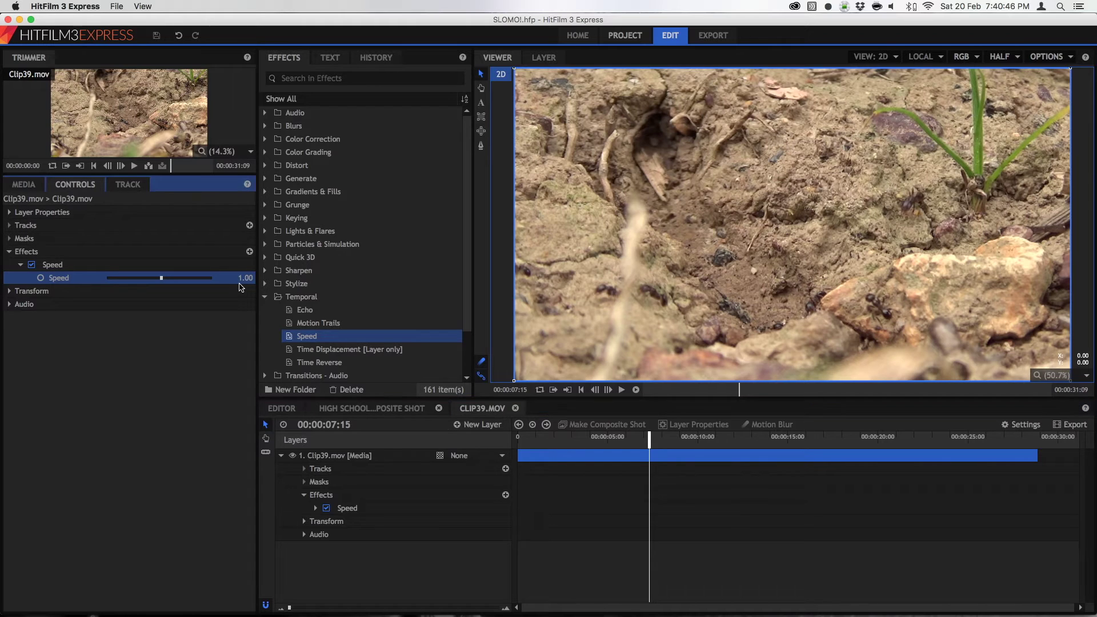
left_click(241, 283)
type("2")
key("Return")
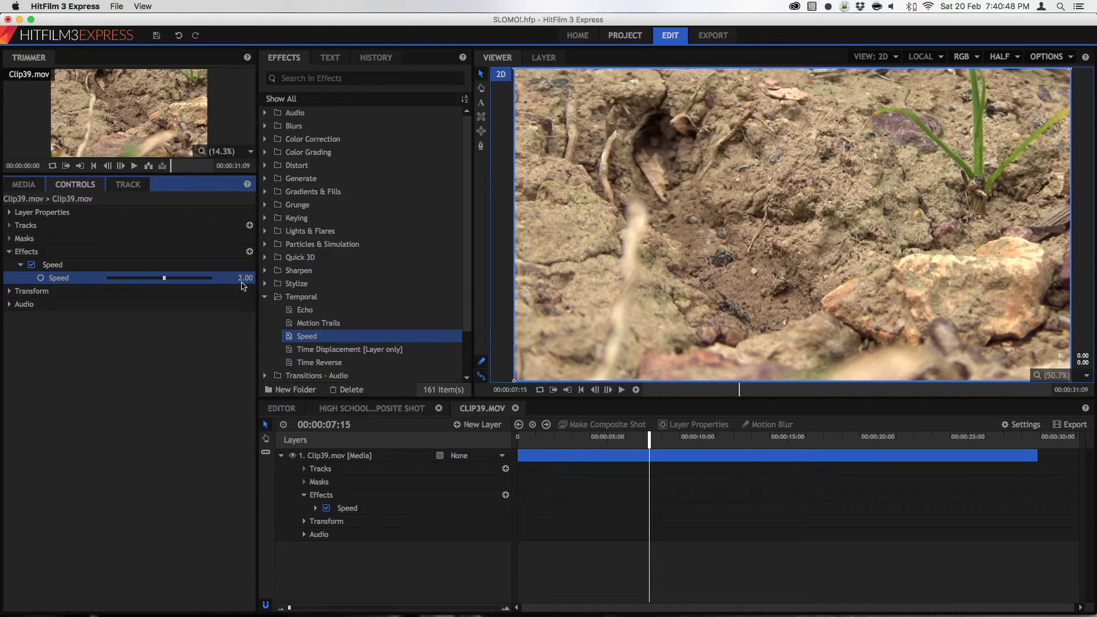
left_click(526, 445)
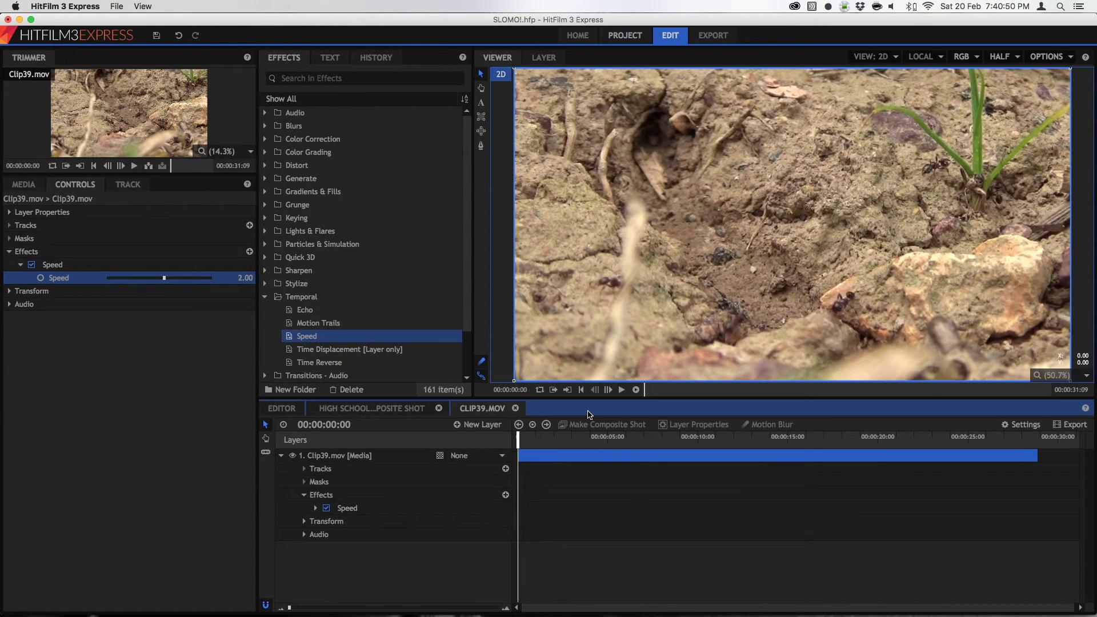
key("space")
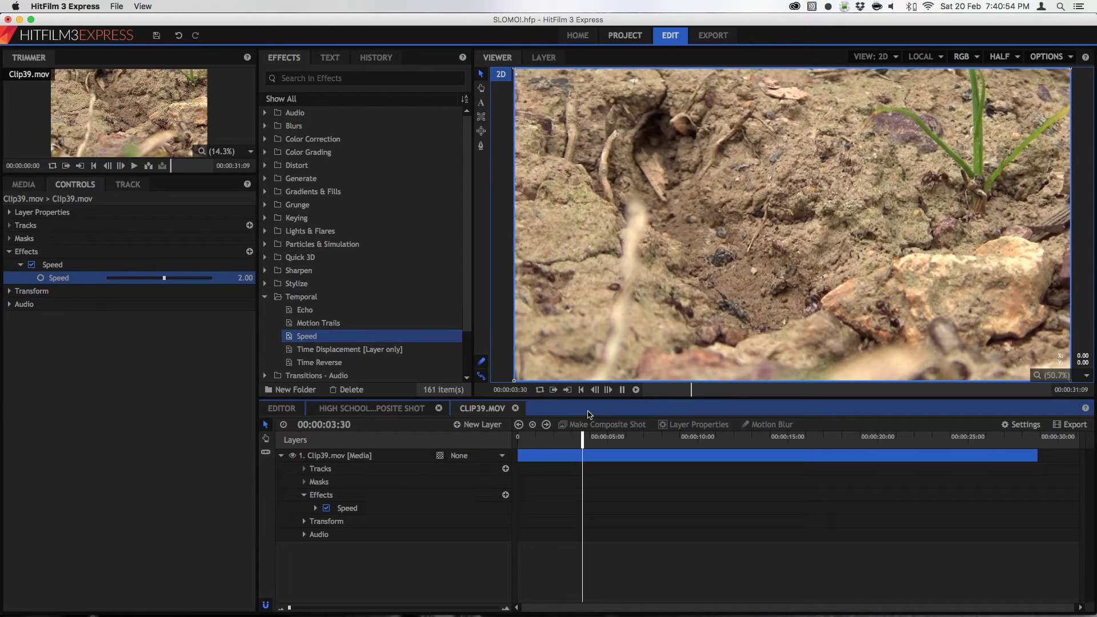
key("space")
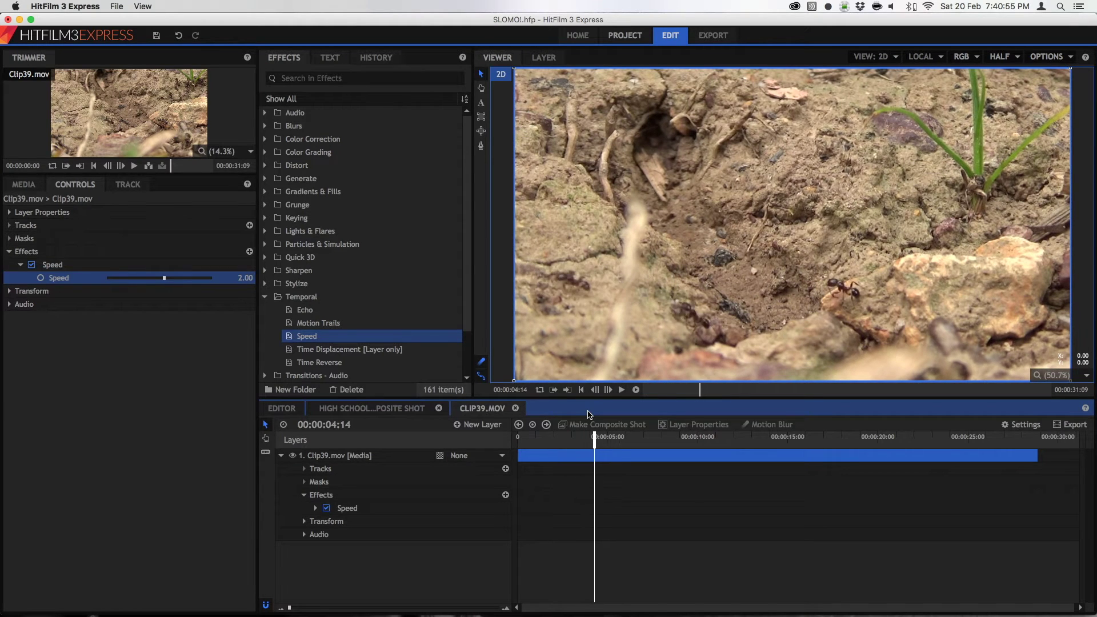
left_click(636, 390)
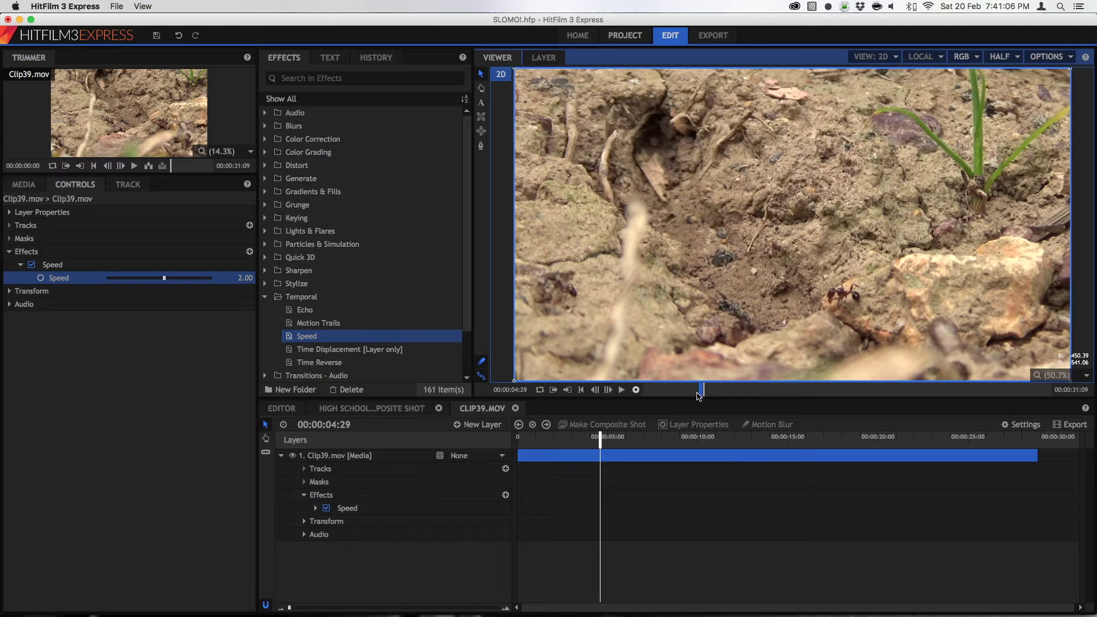
left_click_drag(702, 392, 699, 394)
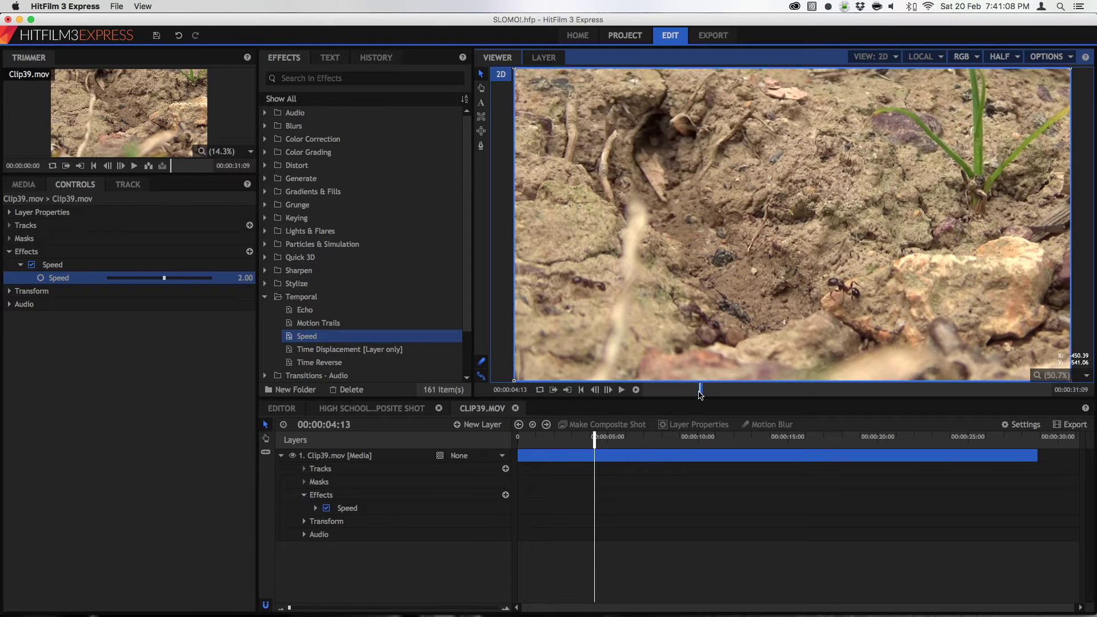
left_click(623, 390)
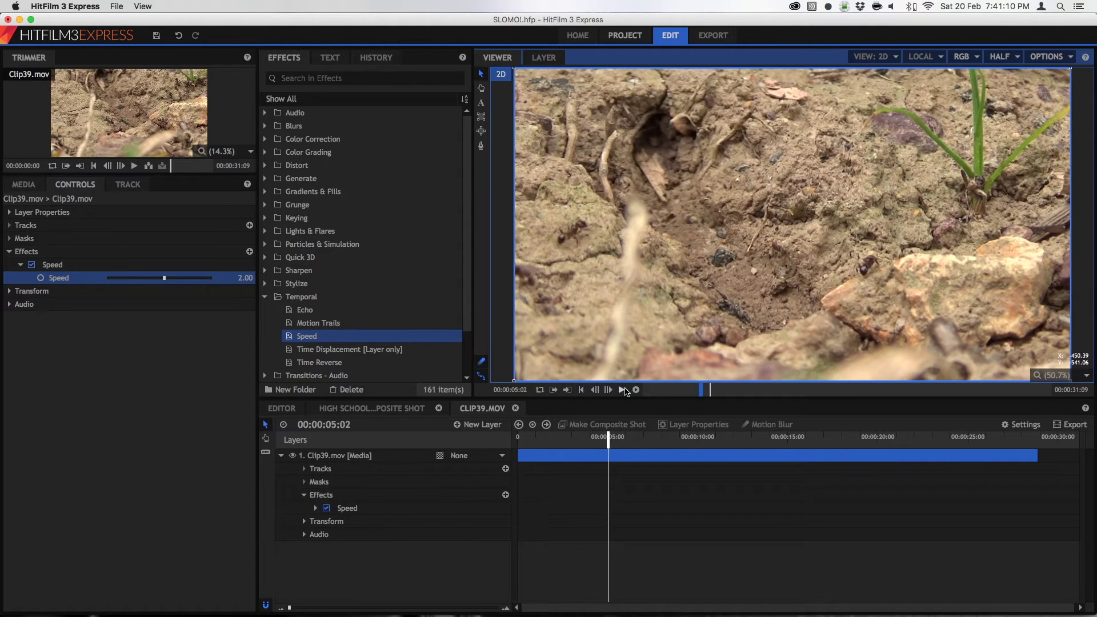
left_click_drag(667, 396, 633, 393)
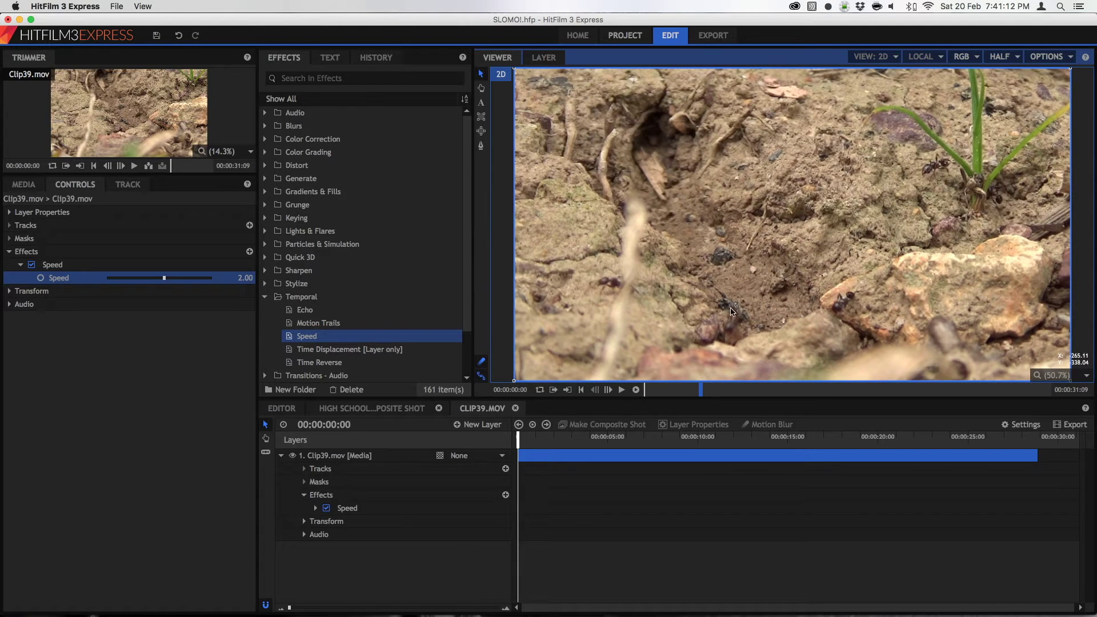
left_click(1000, 57)
left_click(1005, 97)
Select the Speed effect and re-enter a Speed value of 2.00.
left_click(374, 507)
left_click(531, 443)
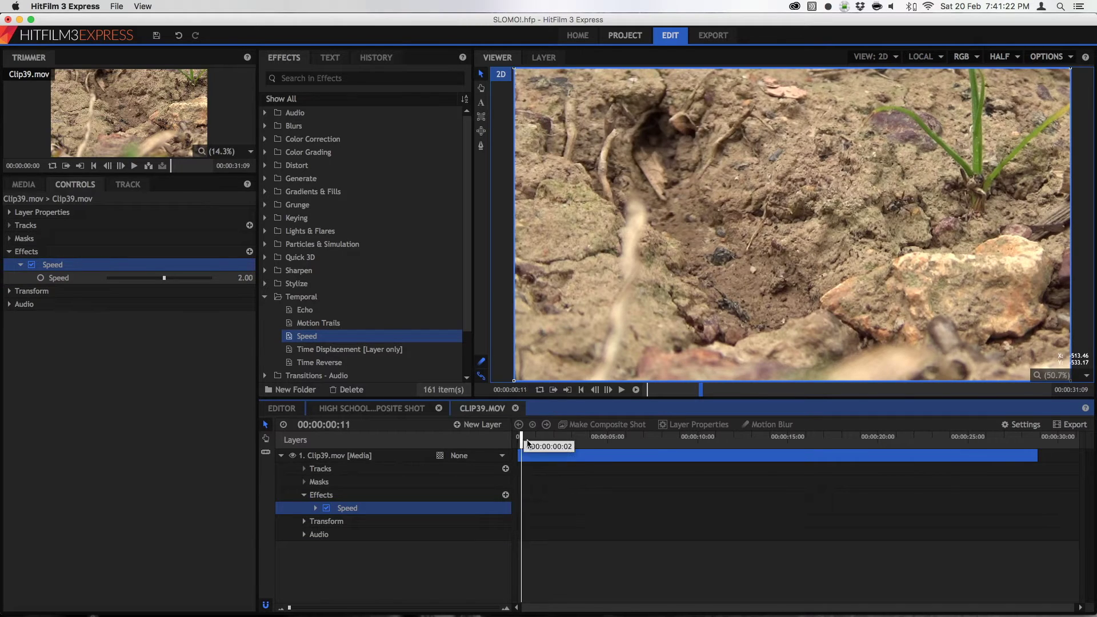
left_click_drag(541, 444, 517, 445)
left_click_drag(242, 278, 247, 275)
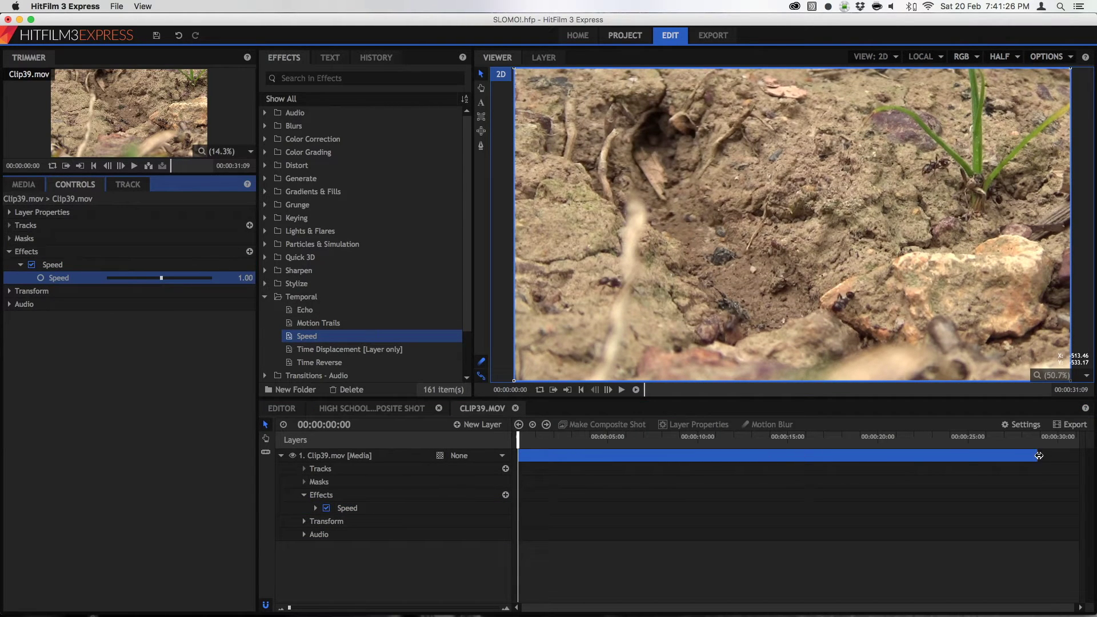
left_click(246, 278)
type("2")
key("Return")
Scrub to where the footage runs out and trim the clip's end to 14:30.
left_click(520, 439)
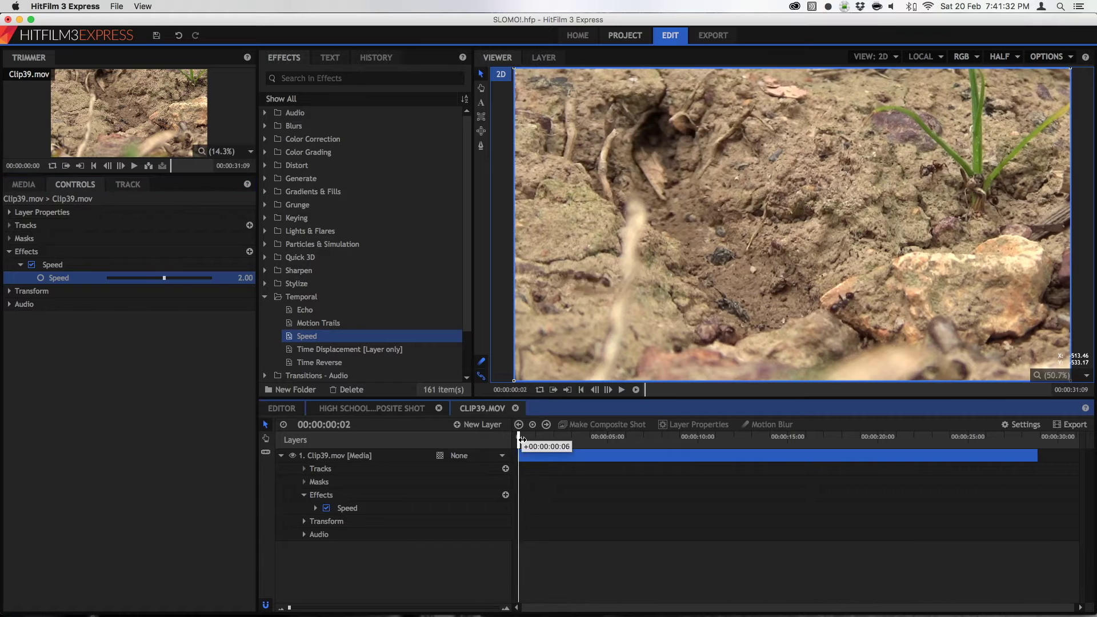
left_click_drag(521, 439, 780, 441)
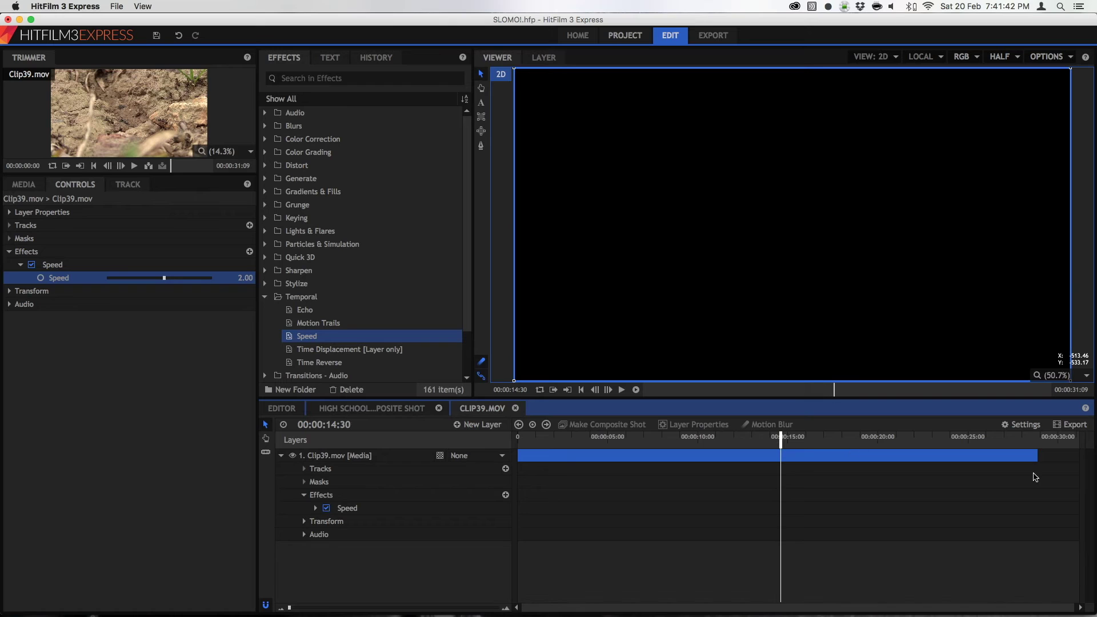
left_click_drag(1036, 455, 658, 442)
Raise Speed to 4.00 and scrub to see the footage end early, leaving black.
left_click(765, 445)
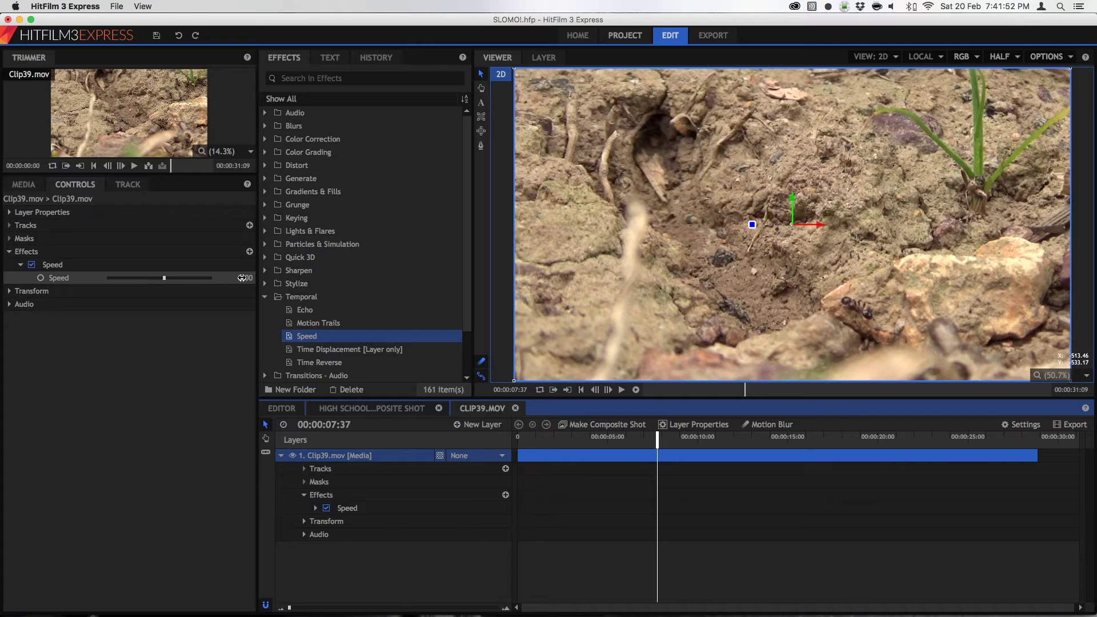
left_click_drag(242, 277, 246, 278)
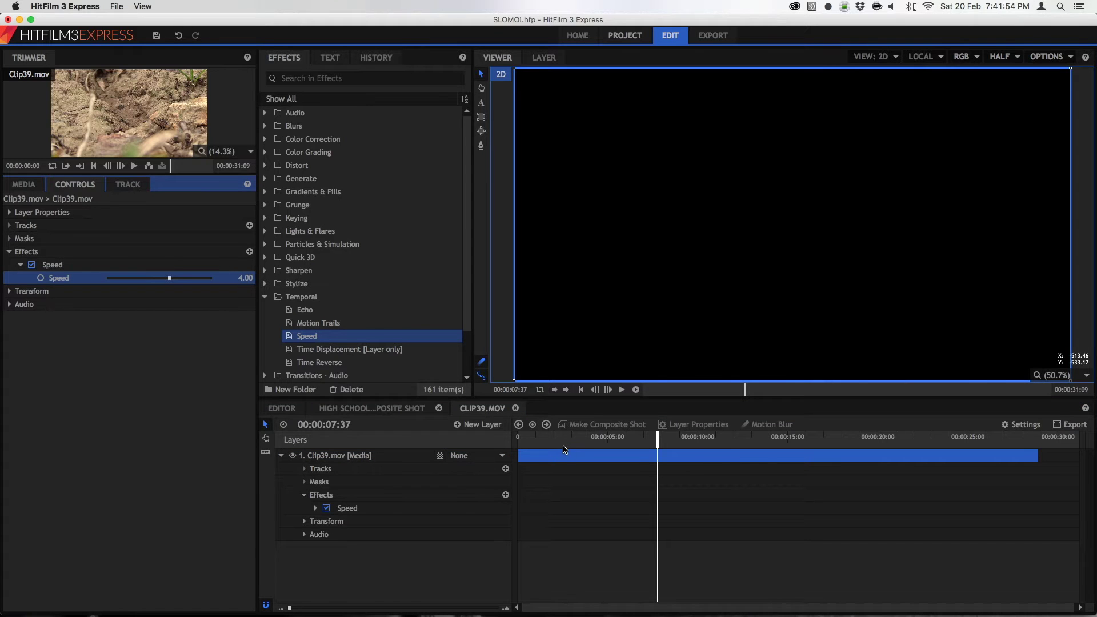
left_click_drag(564, 450, 553, 485)
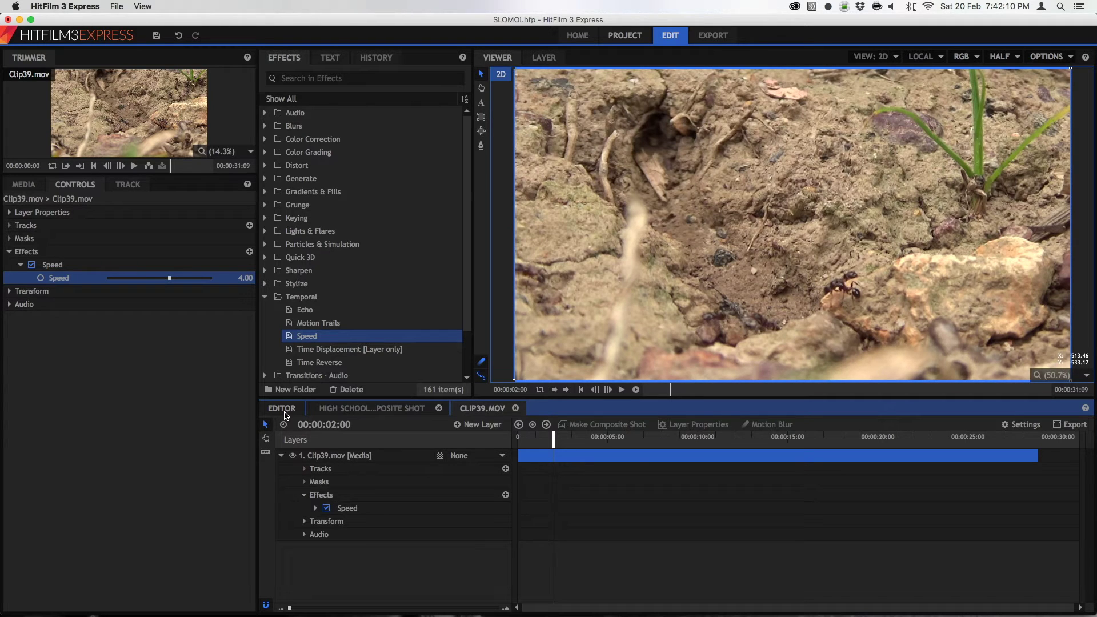
Undo back to Speed 2.00, then enter 0.5 as the Speed value.
key("ctrl+z")
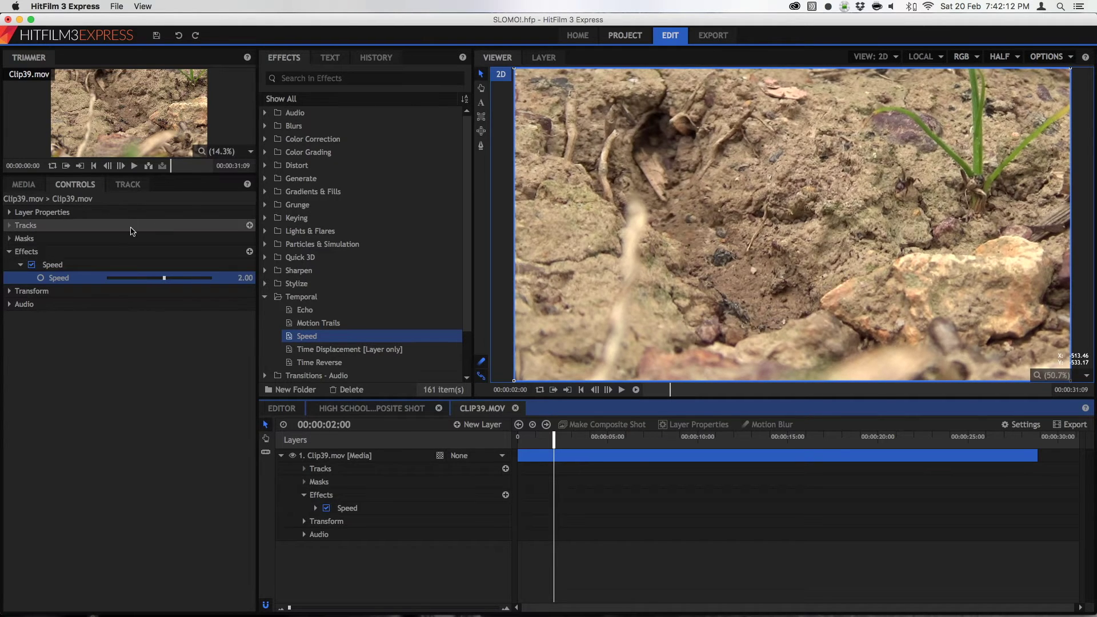
left_click(237, 279)
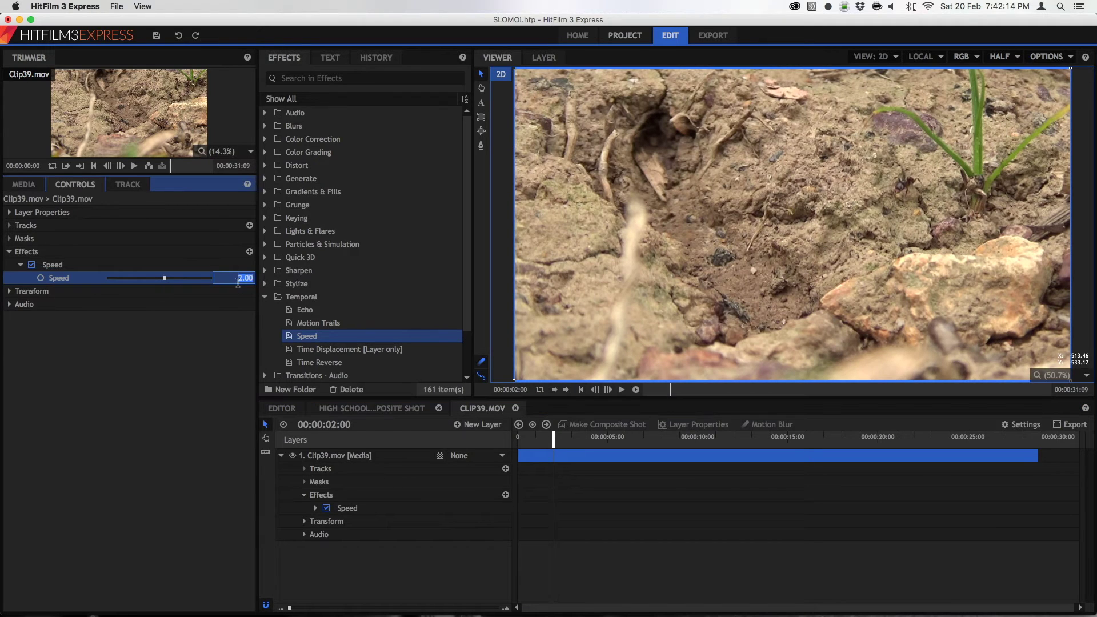
type("0.5")
key("Return")
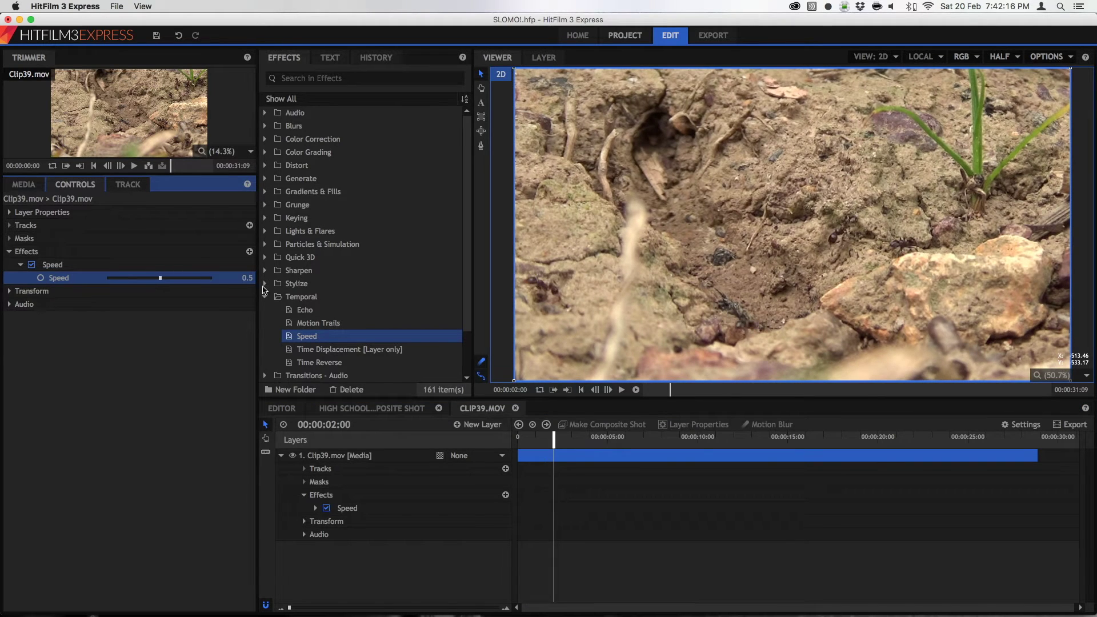
Play the half-speed clip from the start, then check its final frames near the end.
left_click(553, 438)
left_click_drag(553, 439, 482, 444)
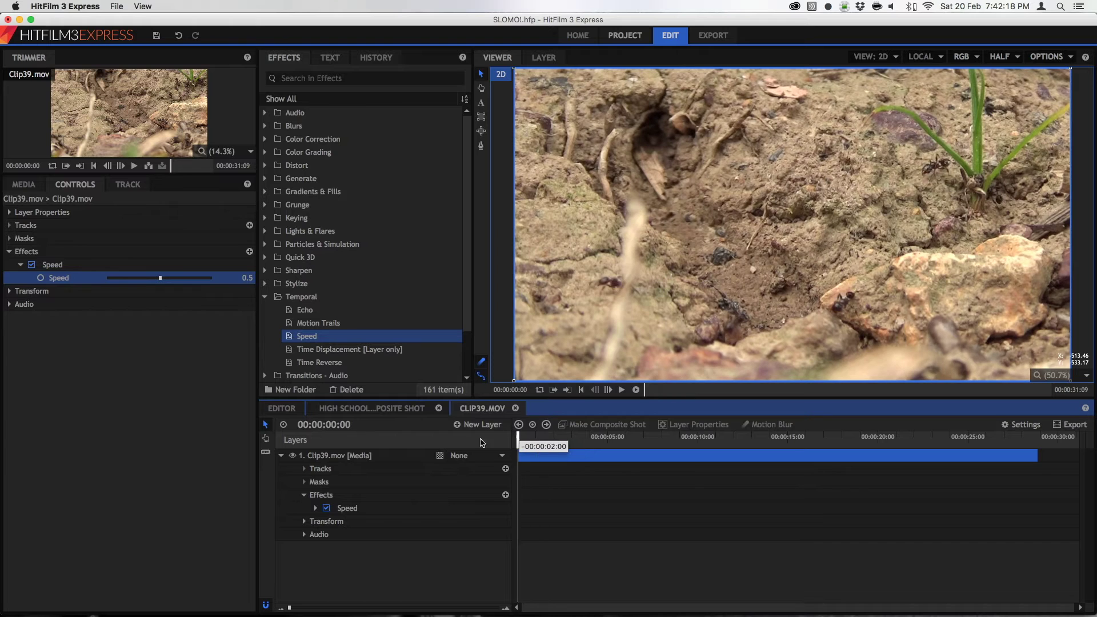
key("space")
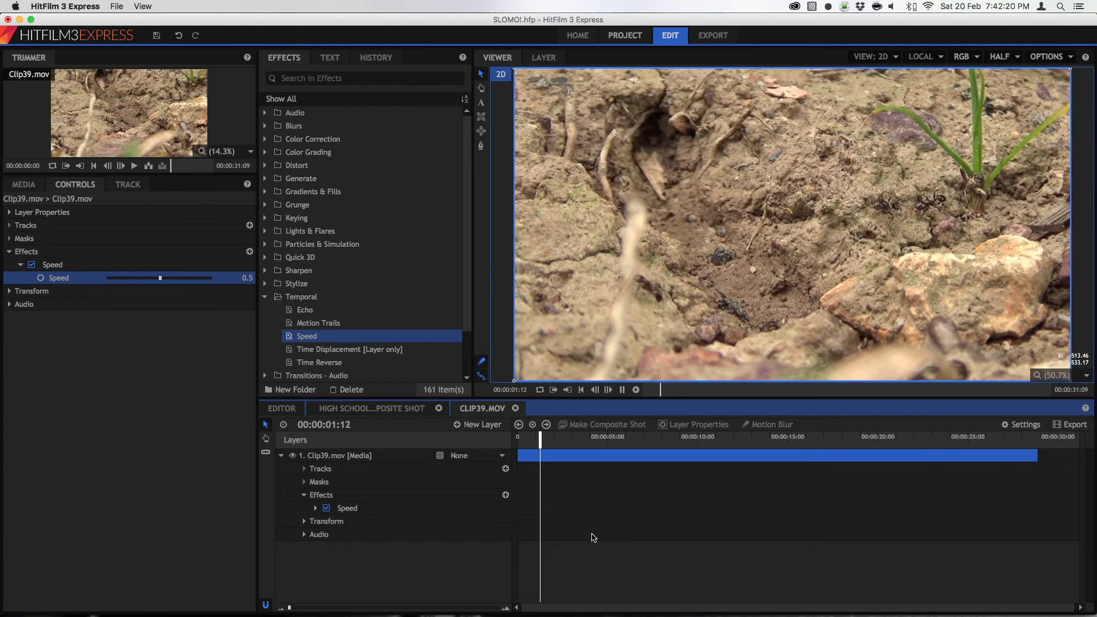
key("space")
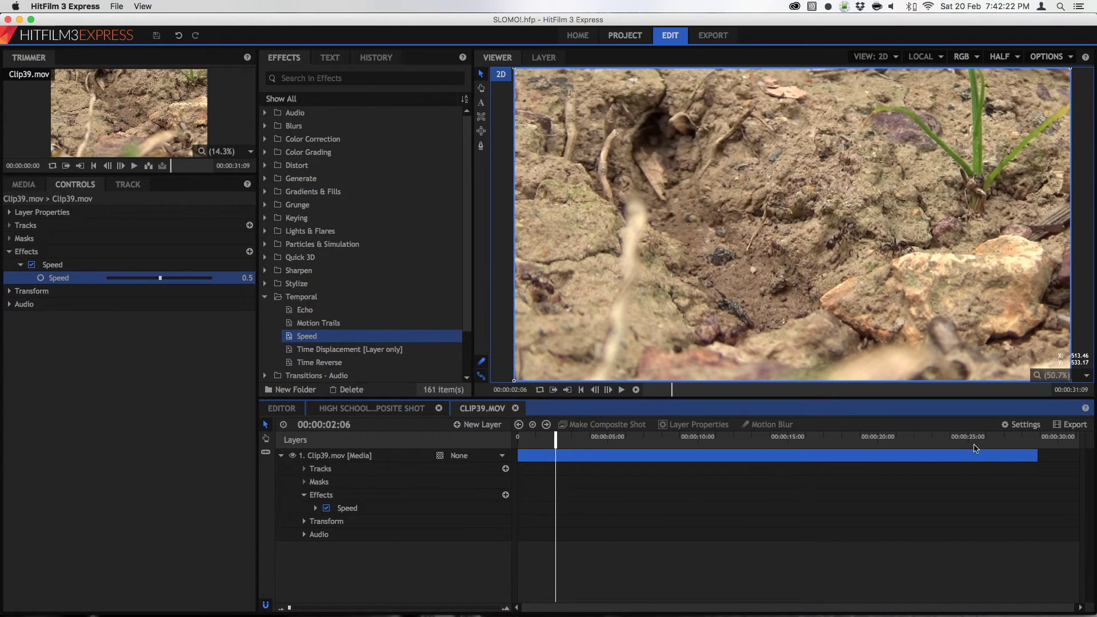
left_click(1026, 442)
left_click(1031, 444)
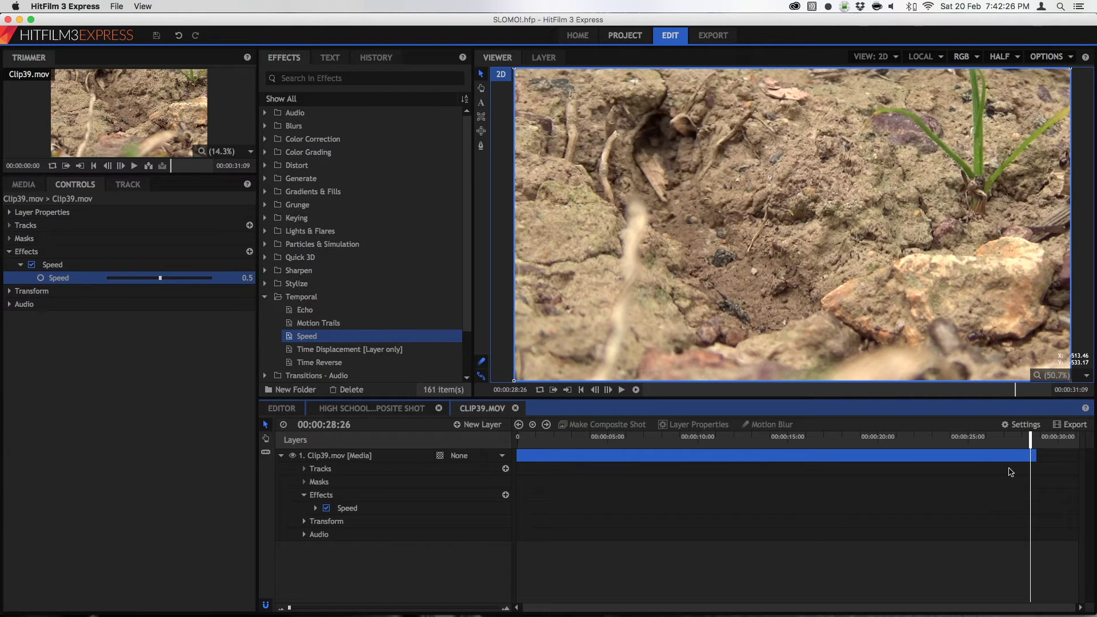
Try a Speed of 0.1 and scrub forward to preview the very slow footage.
left_click(1036, 457)
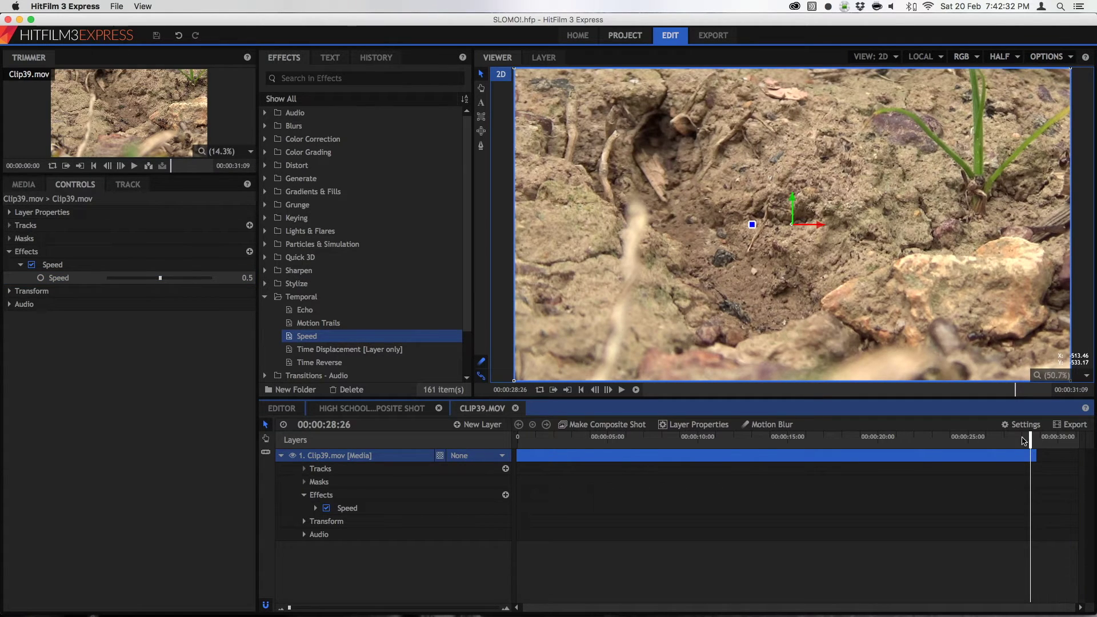
left_click_drag(1030, 438, 809, 446)
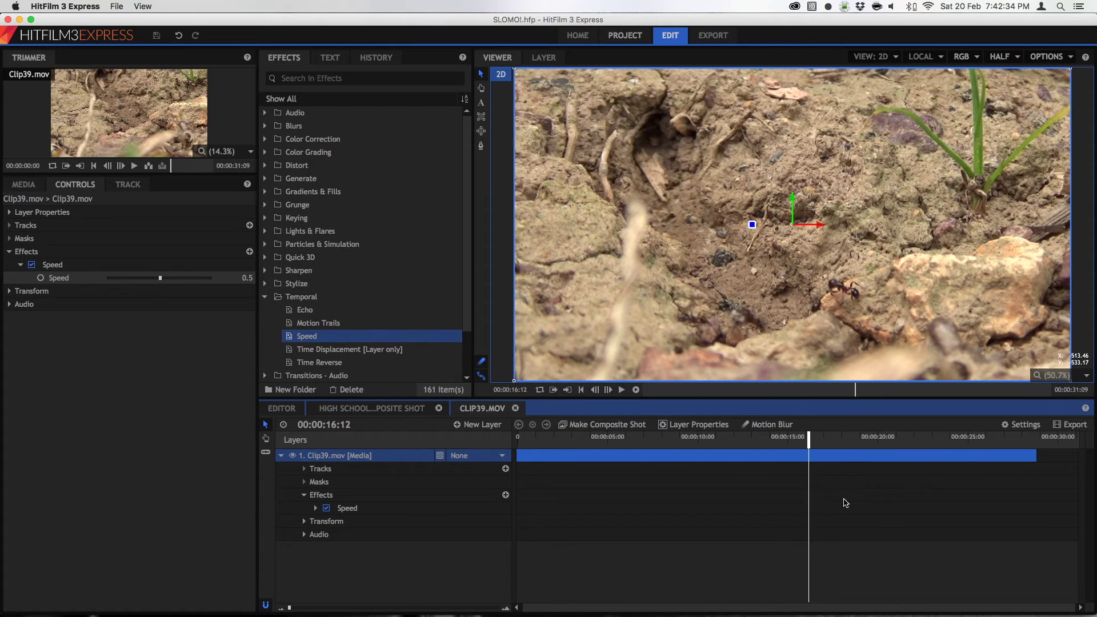
left_click(243, 282)
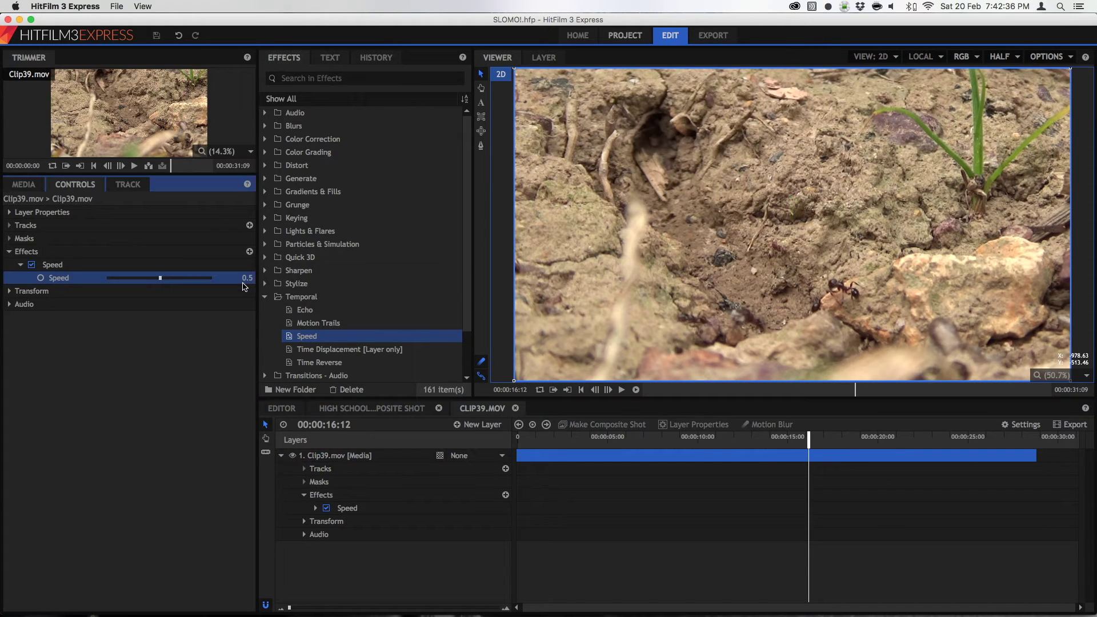
left_click(246, 278)
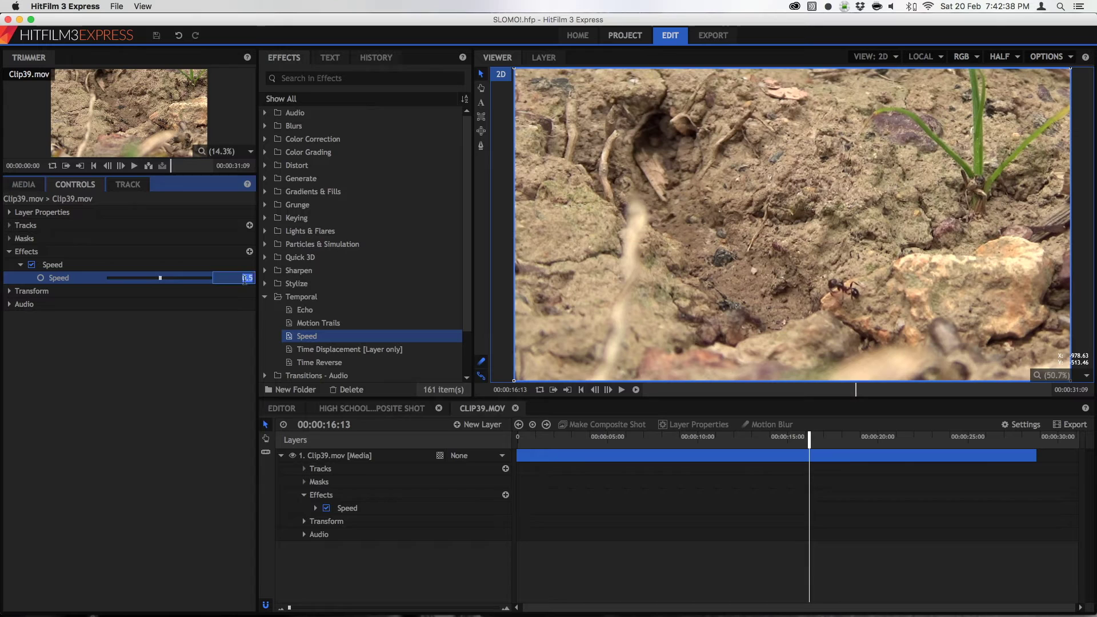
type("0.1")
key("Return")
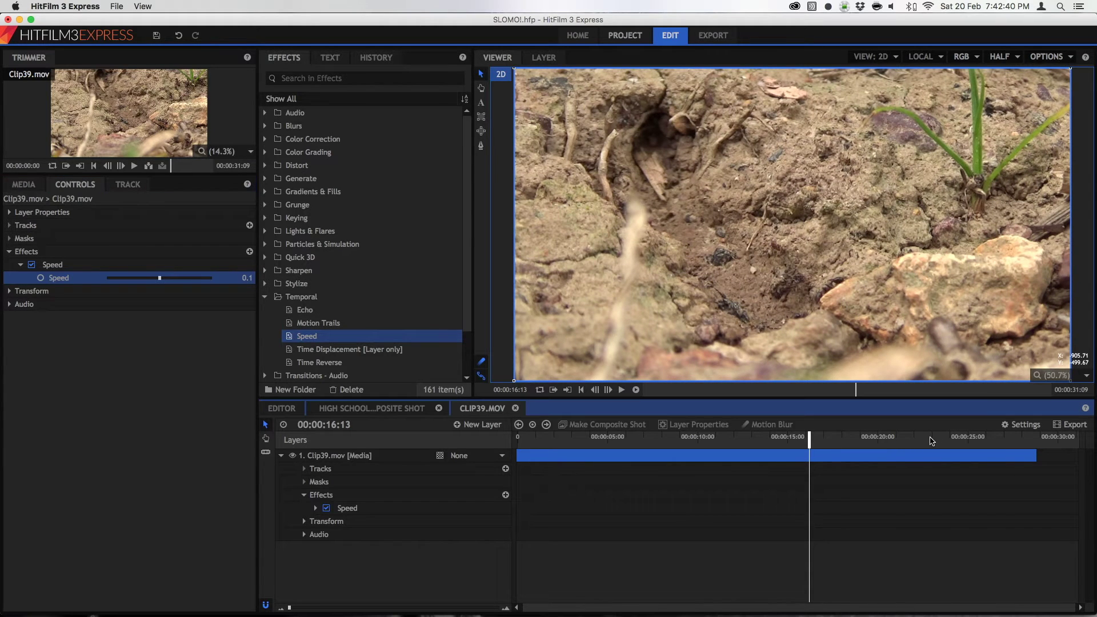
left_click_drag(932, 441, 1003, 445)
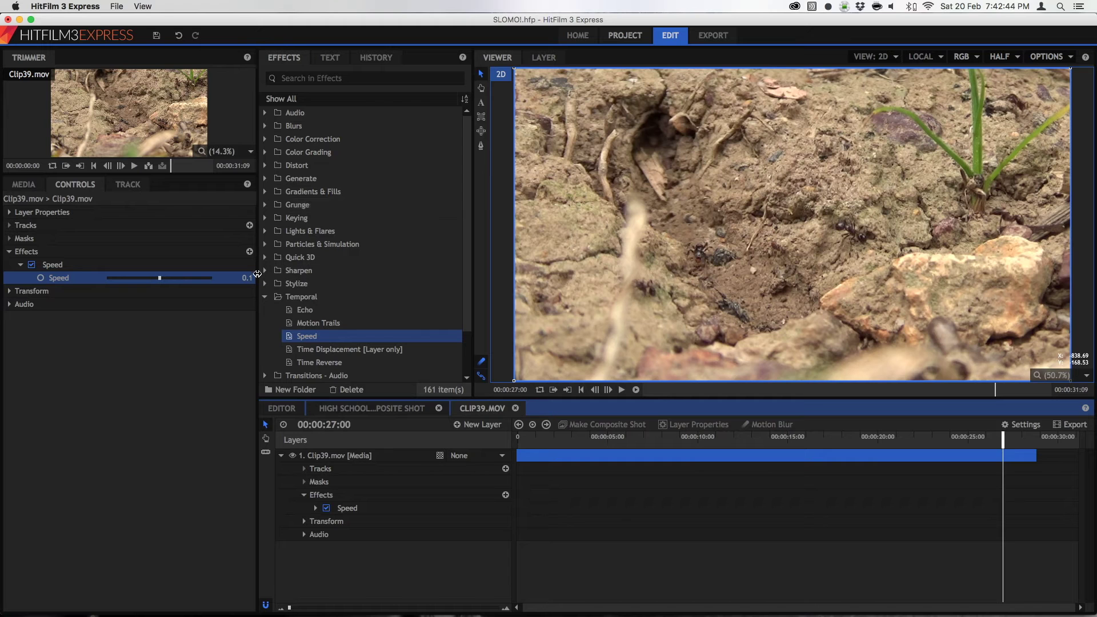
Show Speed under the layer's effect and set it back to 0.5.
left_click(255, 279)
left_click(252, 276)
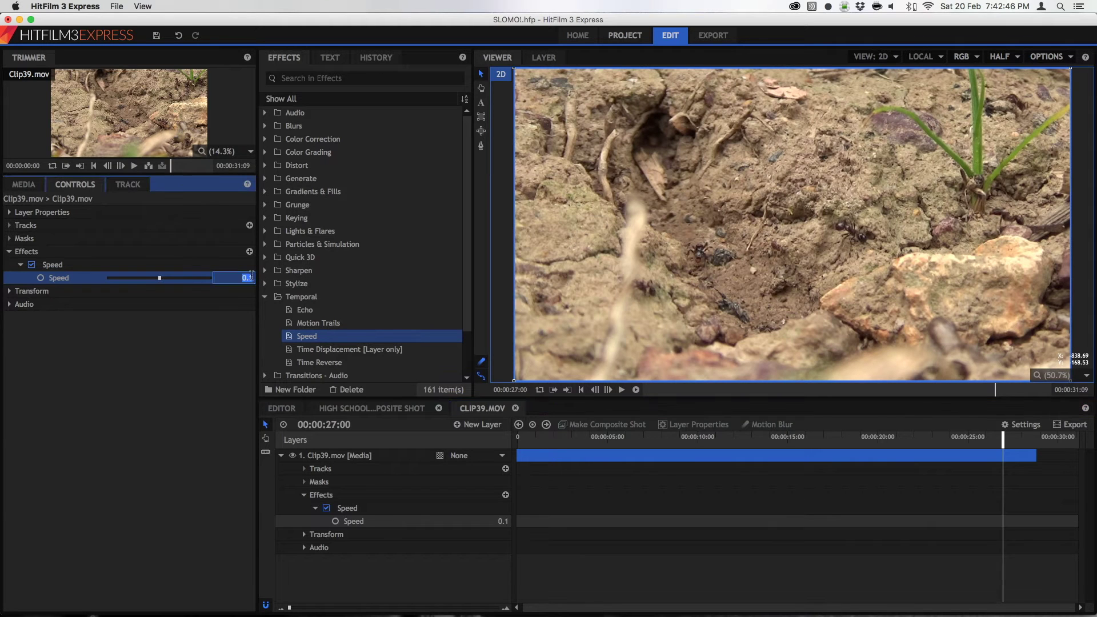
type("0.5")
key("Return")
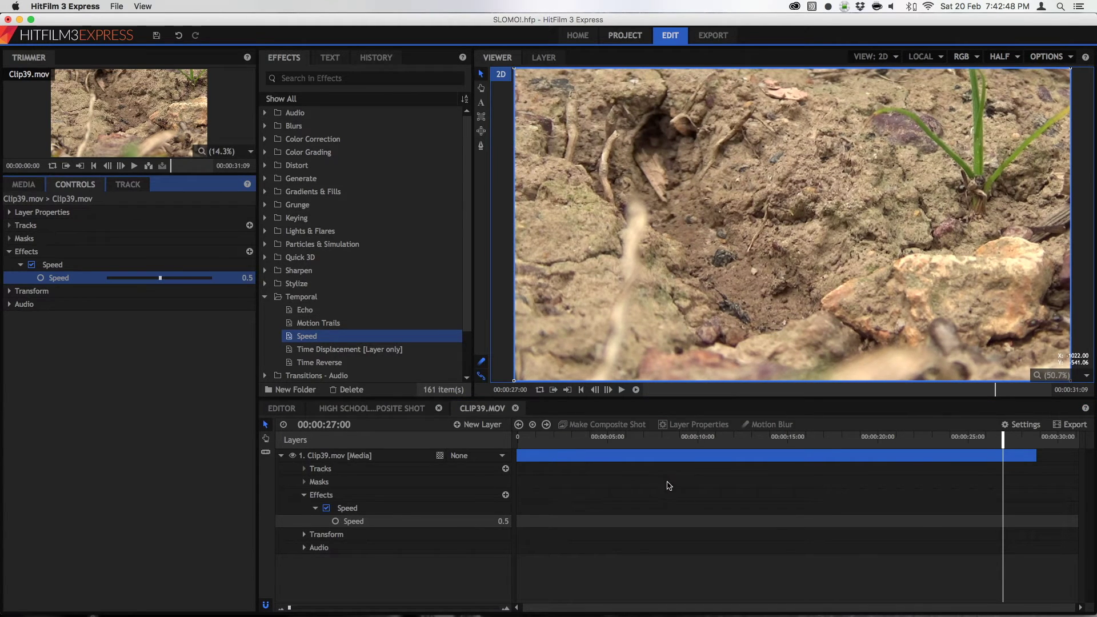
left_click_drag(536, 439, 518, 439)
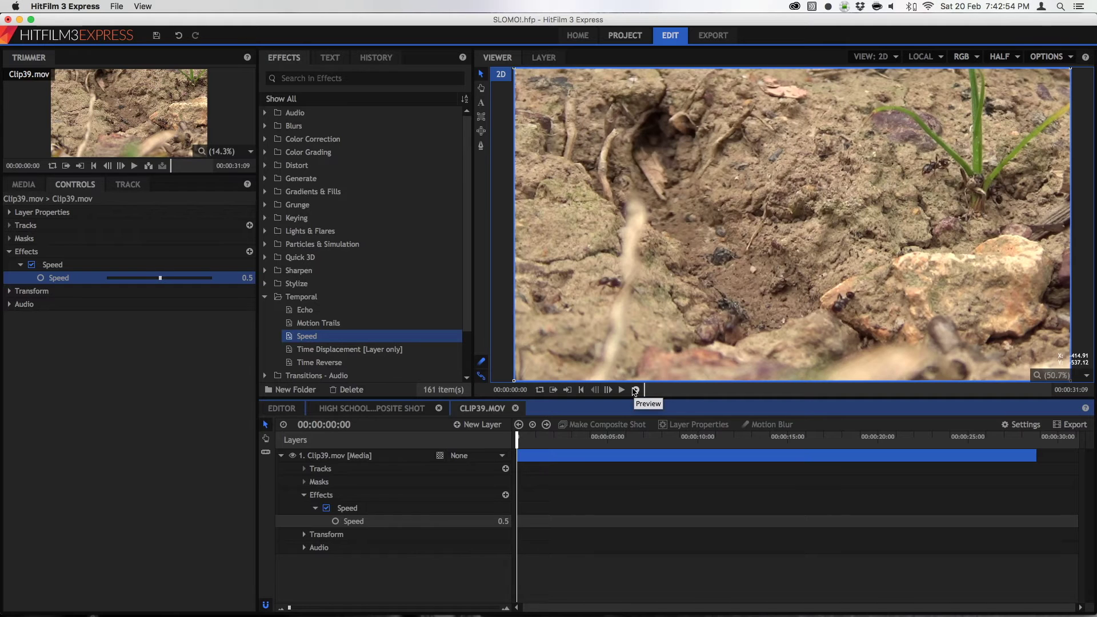
left_click(635, 391)
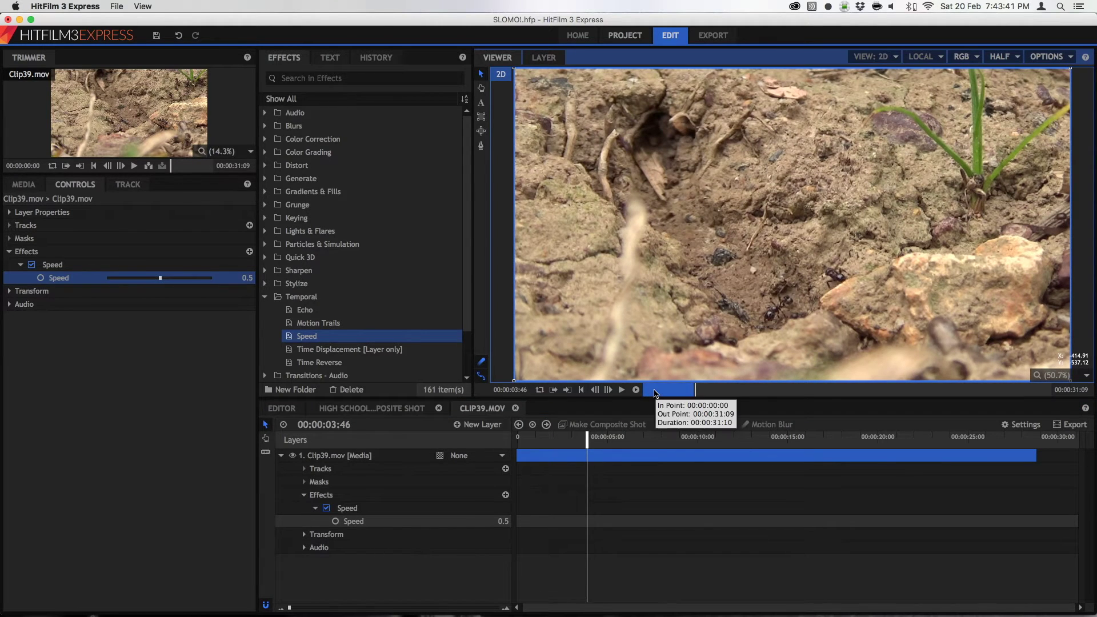
left_click(655, 392)
left_click_drag(655, 392, 628, 392)
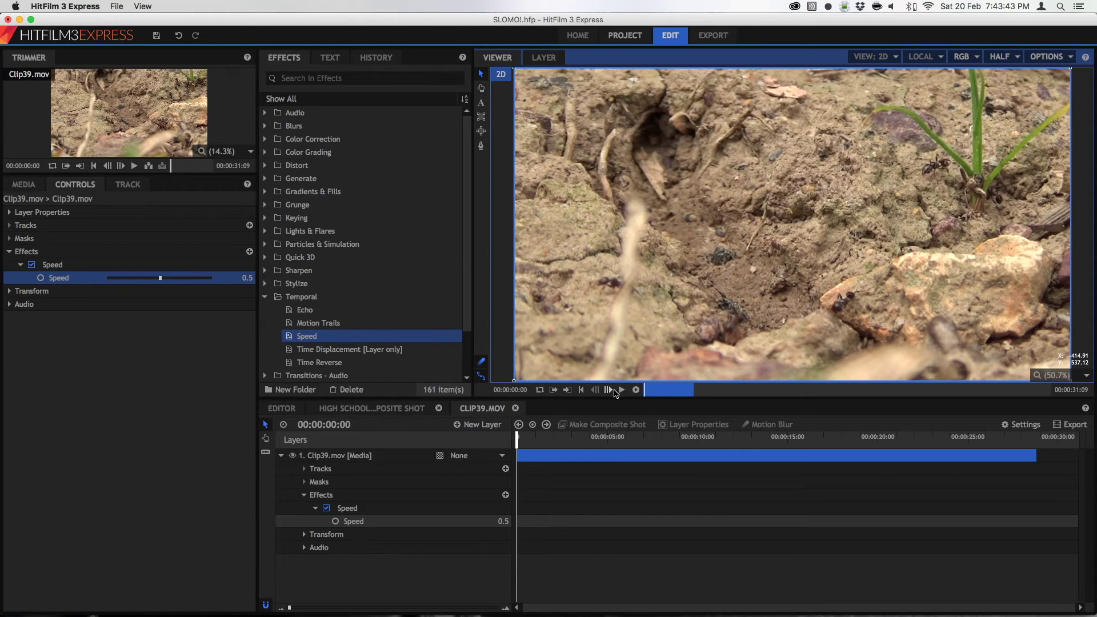
left_click(618, 392)
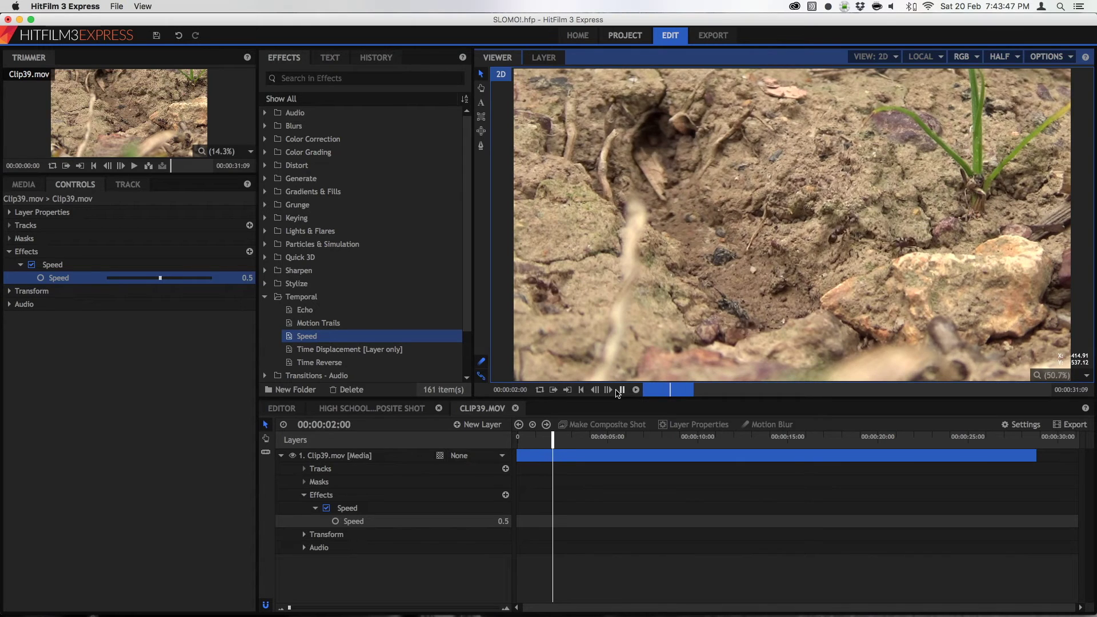
left_click(620, 390)
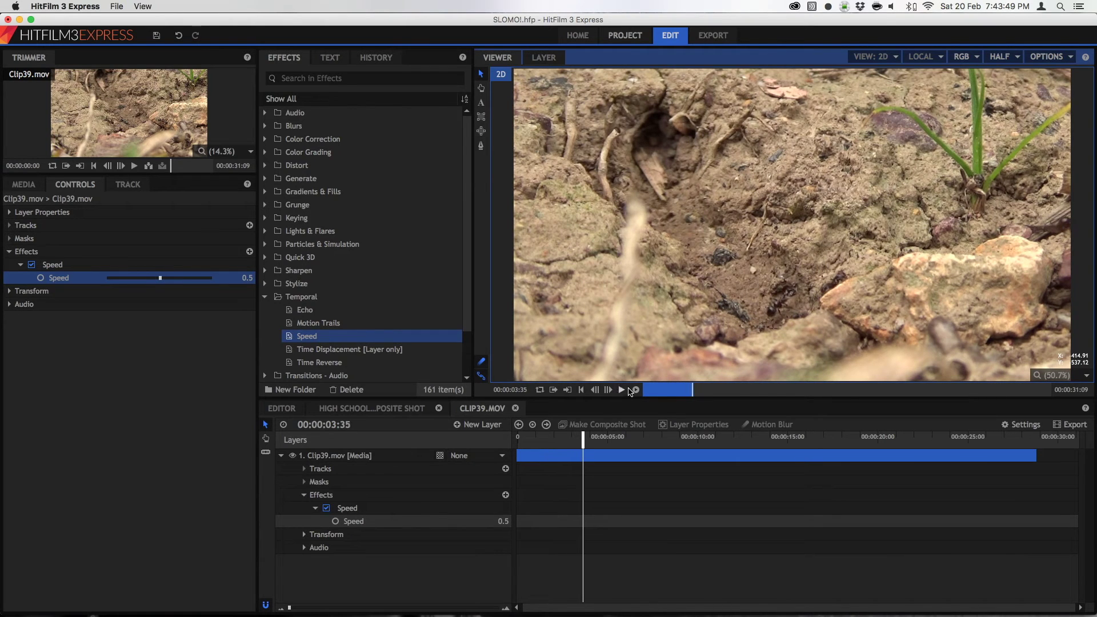
left_click(657, 392)
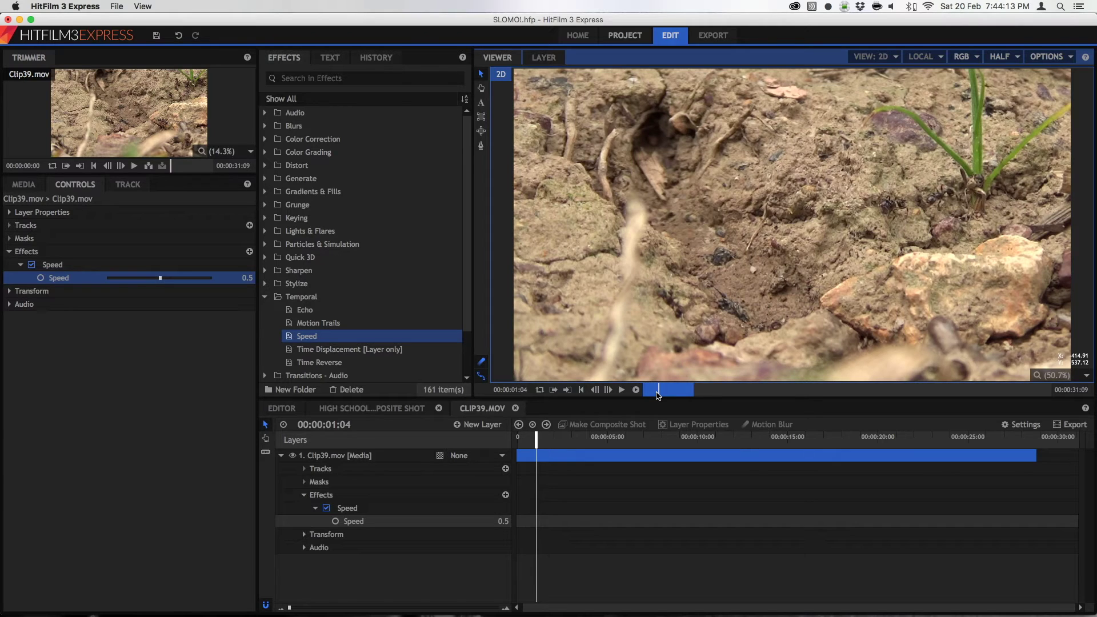
left_click_drag(657, 396, 643, 394)
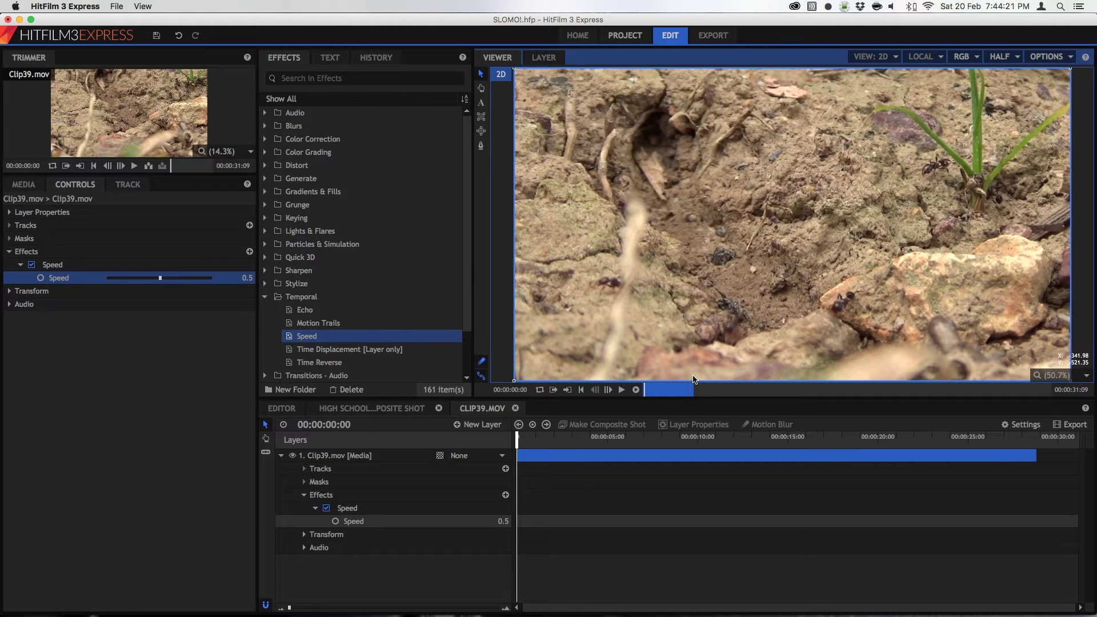
key("space")
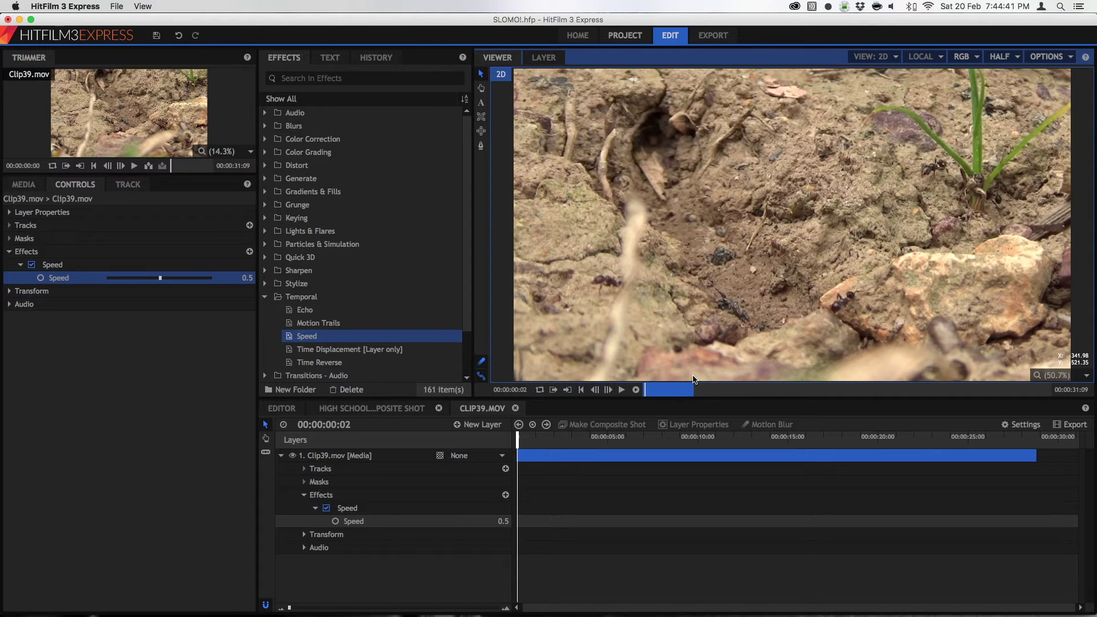
key("Left")
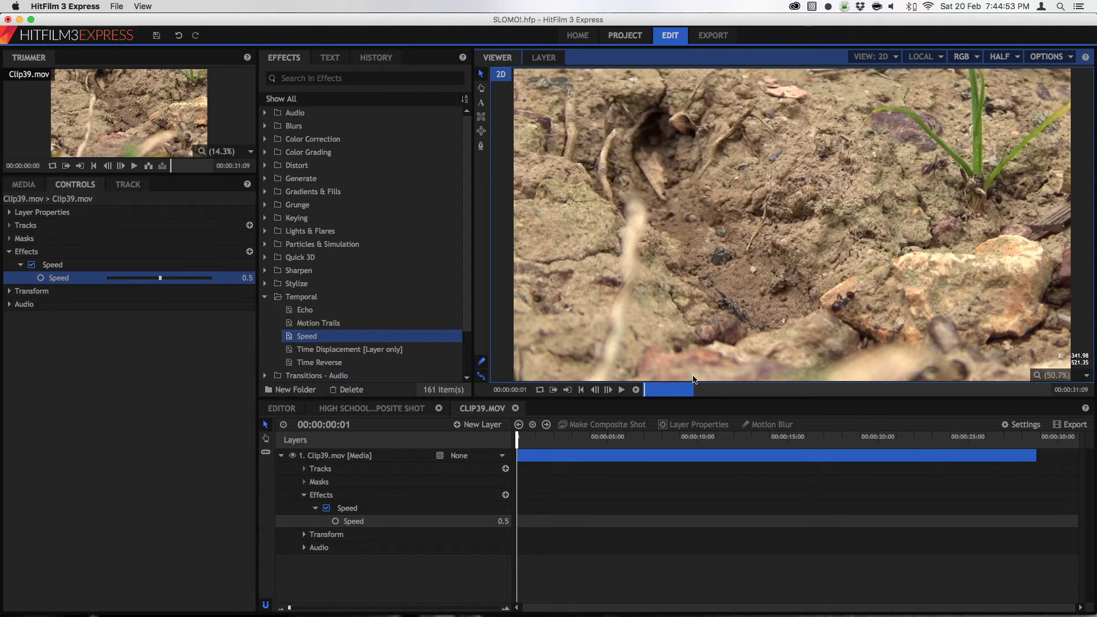
key("Right")
key("Right")
key("Right")
key("Right")
key("Right")
key("Right")
key("Right")
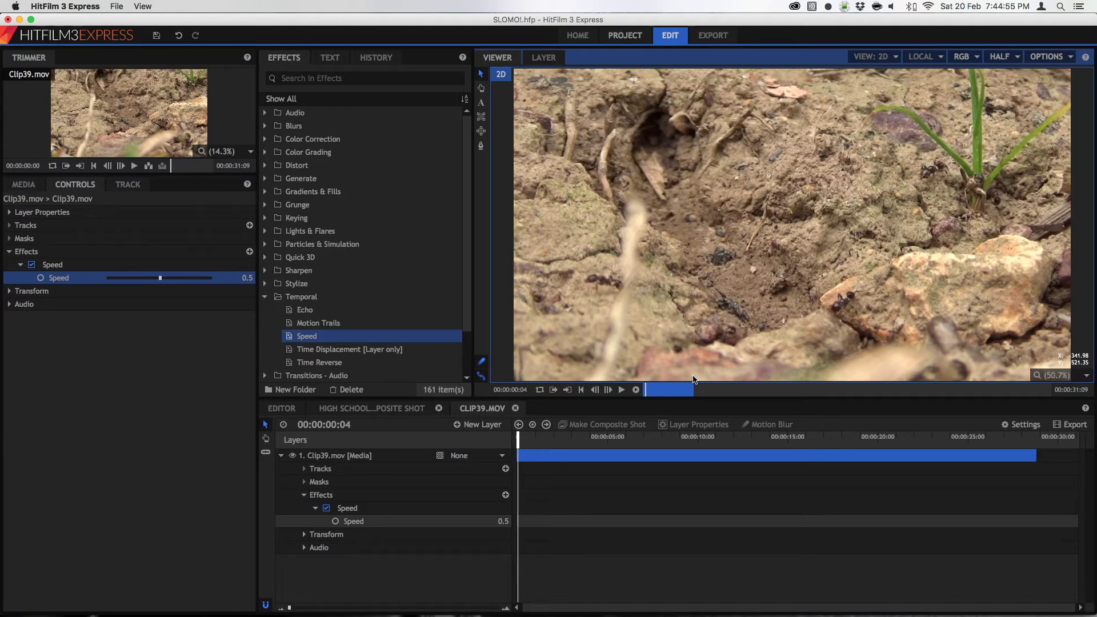
key("Right")
key("Right")
key("Right")
key("Right")
key("Right")
key("Right")
key("Right")
key("Right")
key("Right")
key("Right")
key("Right")
key("Right")
key("Right")
key("Right")
key("Right")
key("Right")
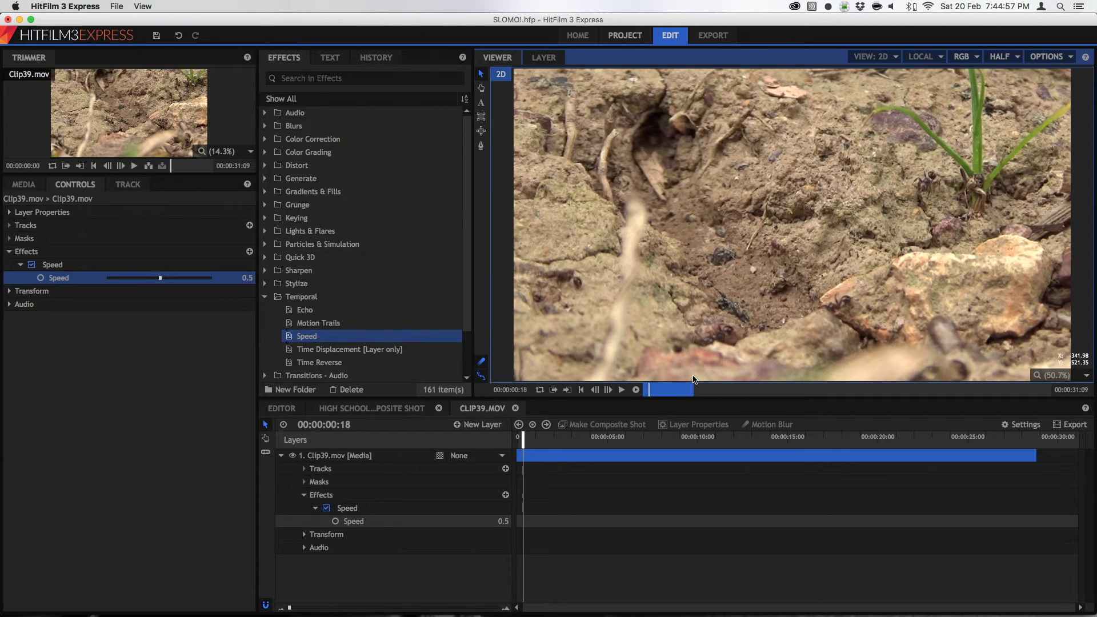
key("Left")
key("Left")
key("Left")
key("Left")
key("Left")
key("Left")
key("Left")
key("Left")
key("Left")
key("Left")
key("Left")
key("Left")
key("Left")
key("Left")
key("Left")
key("Left")
key("Left")
key("Left")
key("Left")
key("Left")
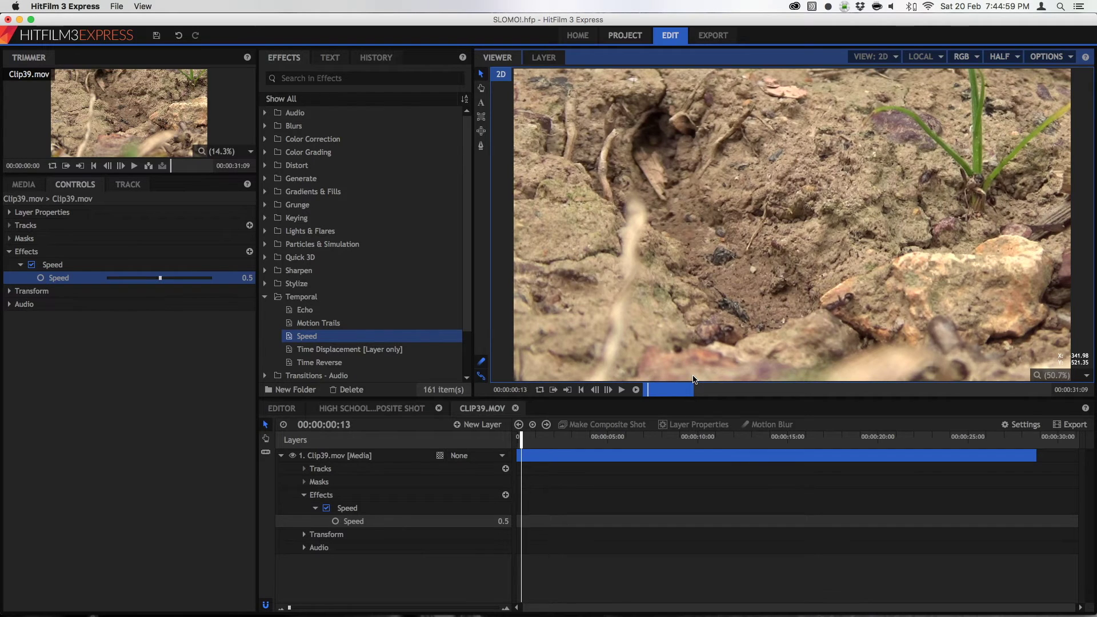
key("Right")
key("Right")
key("Right")
key("Right")
key("Right")
key("Right")
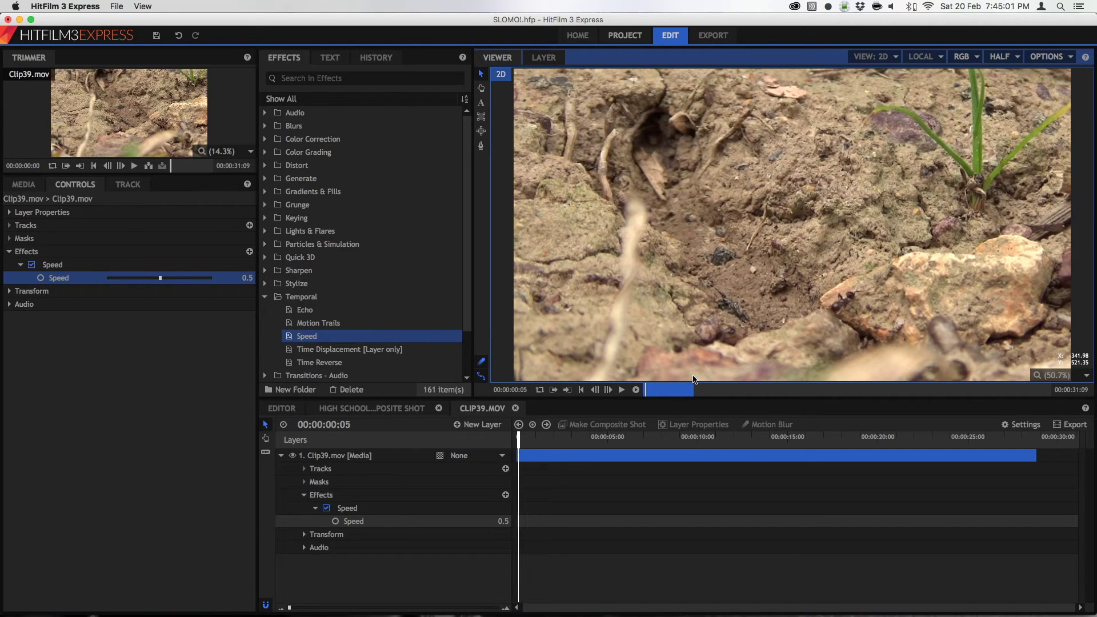
key("Left")
key("Left")
key("Left")
left_click(655, 391)
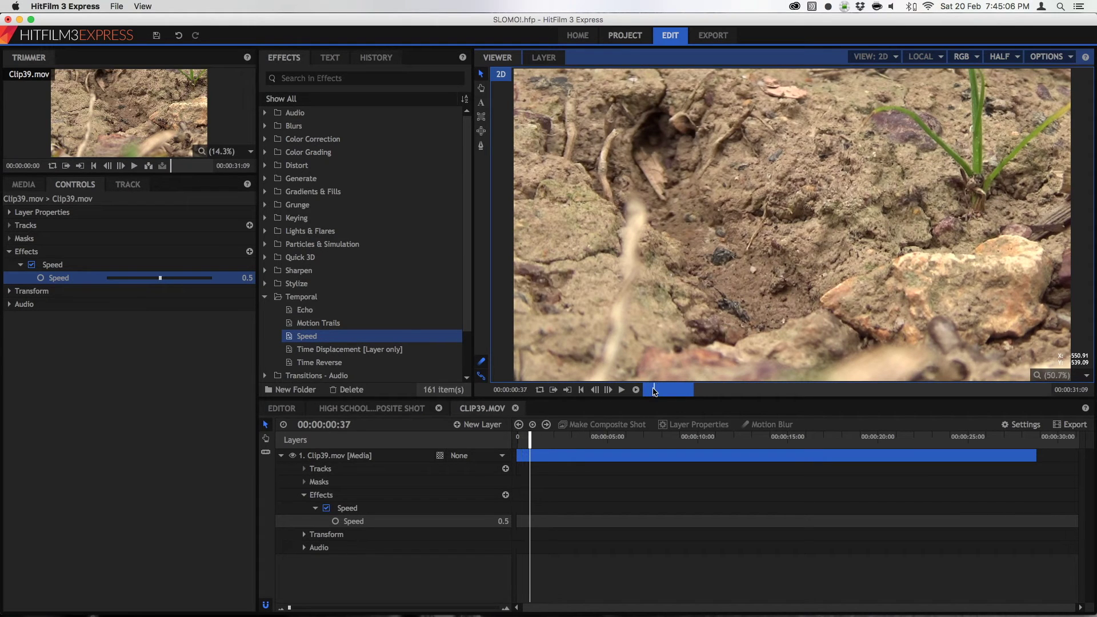
mouse_move(655, 392)
left_mouse_down()
mouse_move(681, 392)
mouse_move(646, 391)
left_mouse_up()
left_click(621, 389)
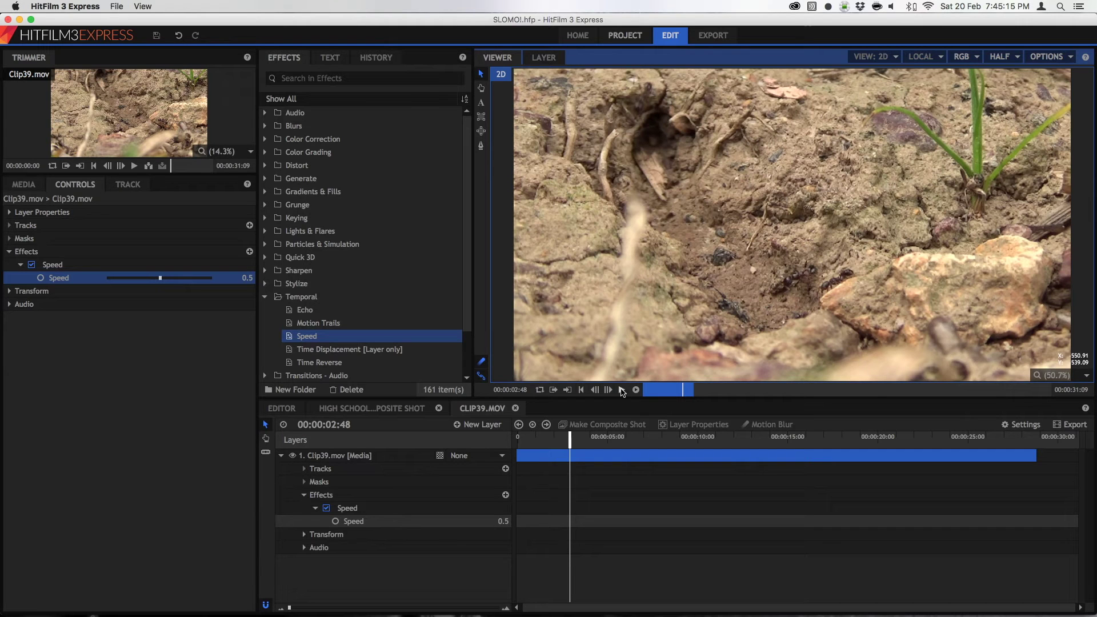
Open the High School composite, switch viewer quality from Half to Full, and play the dance clip.
left_click(354, 409)
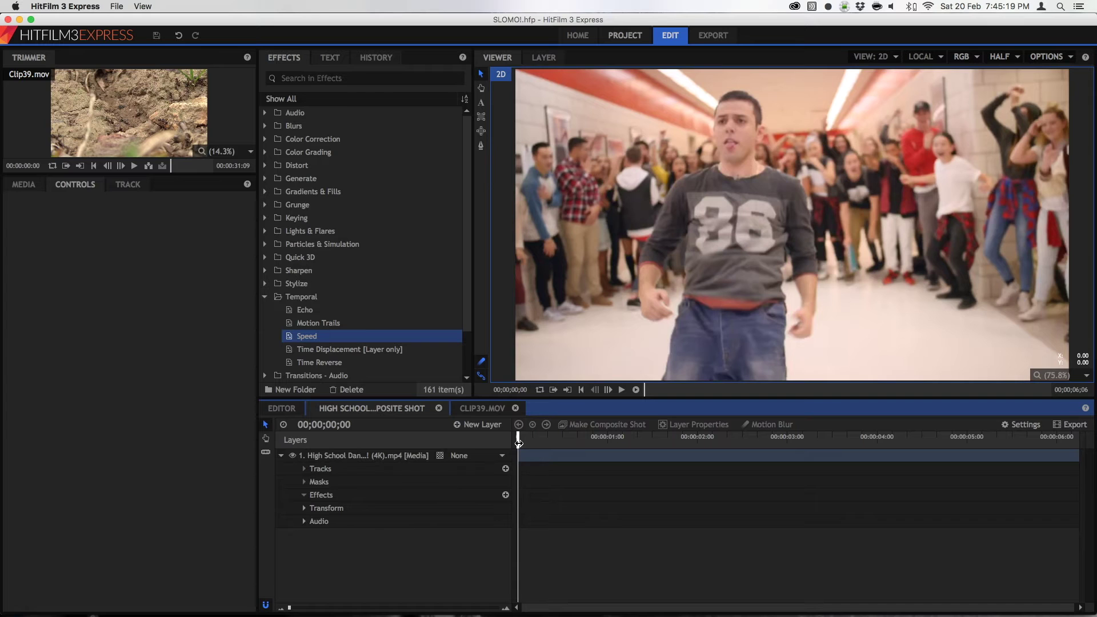
left_click(377, 456)
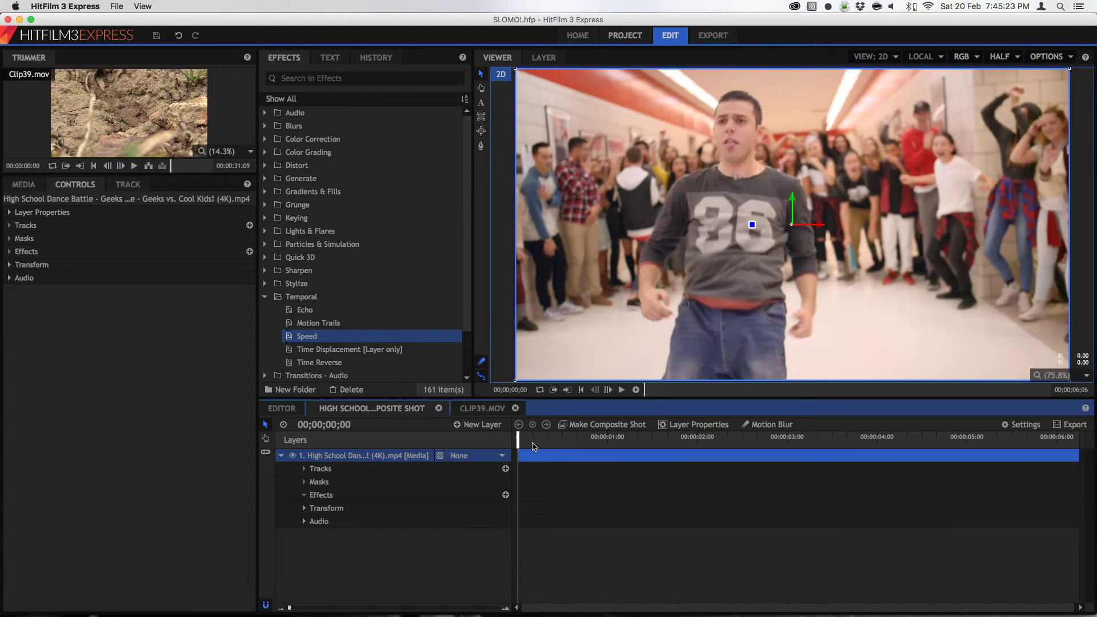
mouse_move(519, 441)
left_mouse_down()
mouse_move(628, 440)
mouse_move(518, 438)
left_mouse_up()
left_click(1001, 56)
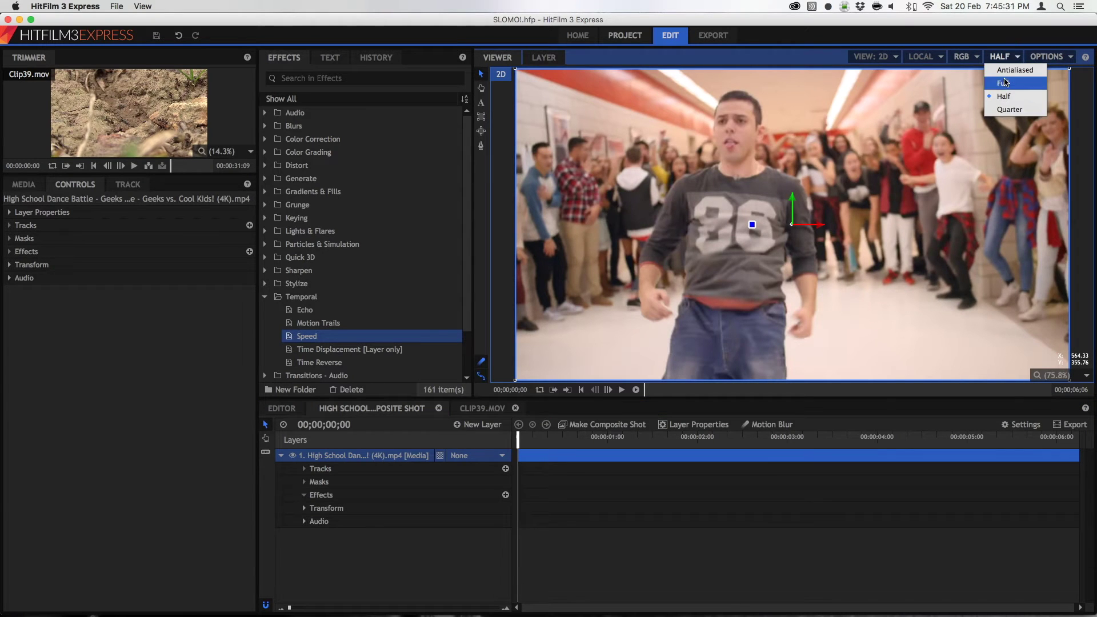
left_click(1003, 83)
left_click_drag(518, 436, 517, 436)
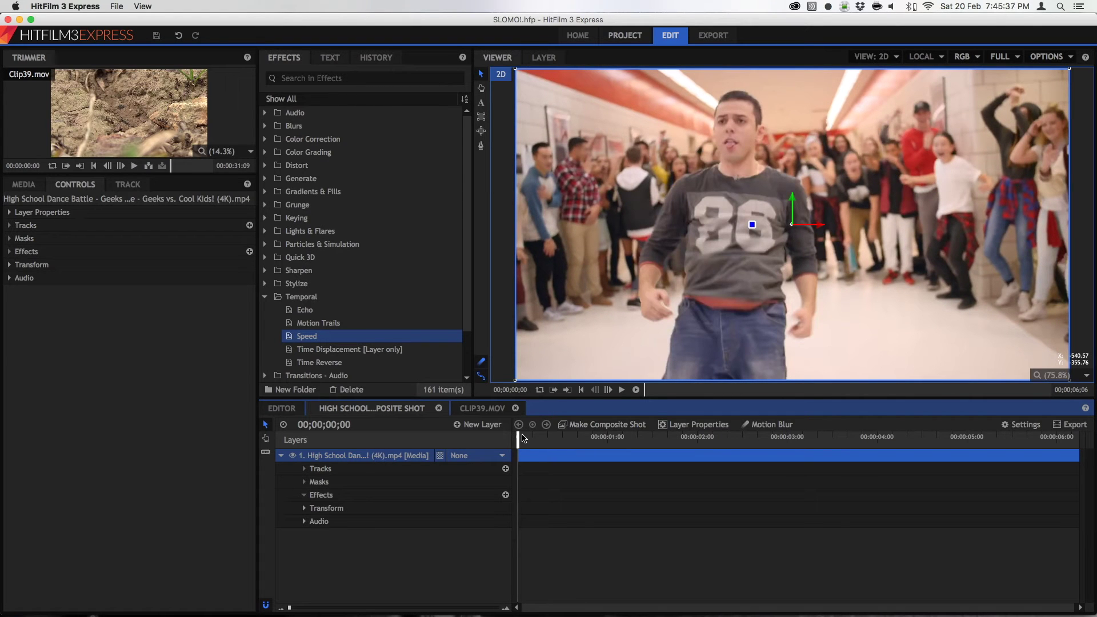
key("space")
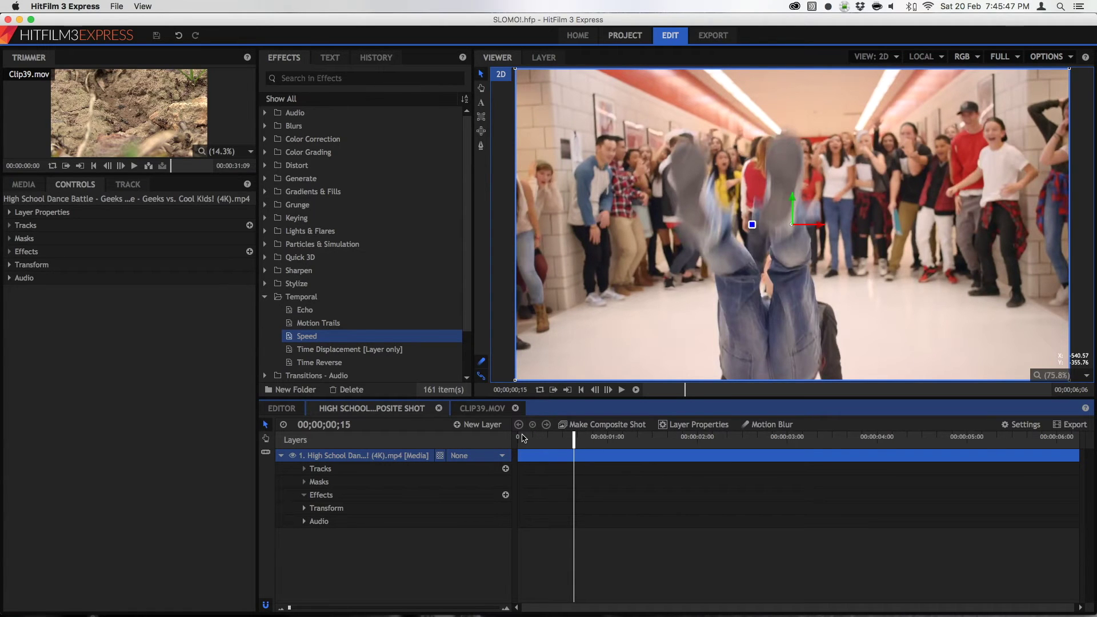
Apply the Speed effect to the dance clip layer and set Speed to 0.5.
left_click(523, 438)
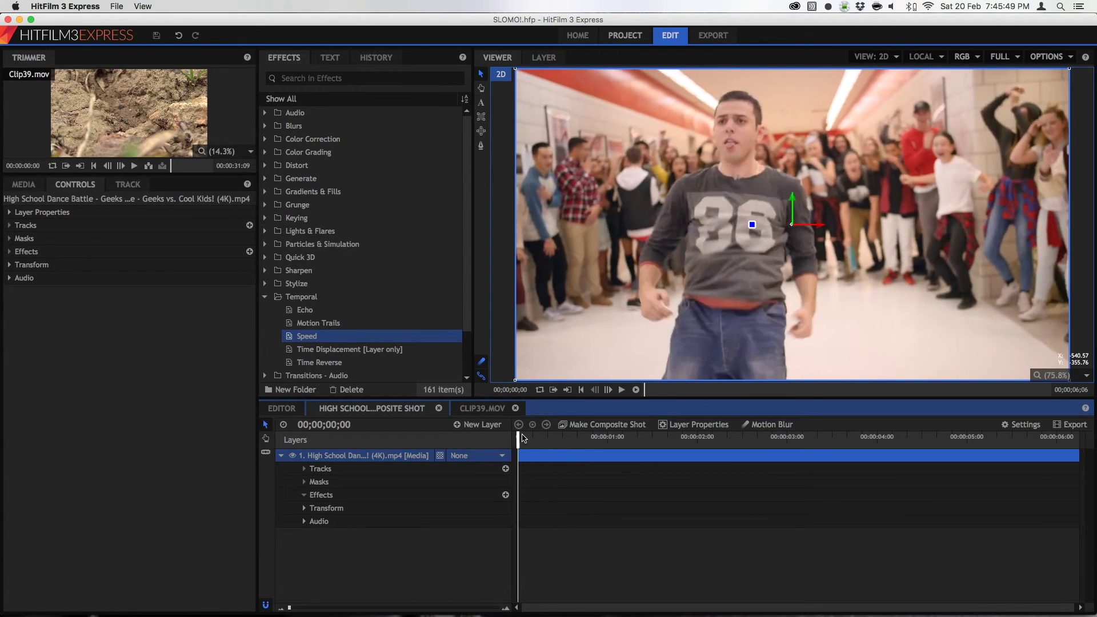
left_click_drag(307, 336, 402, 460)
left_click(21, 264)
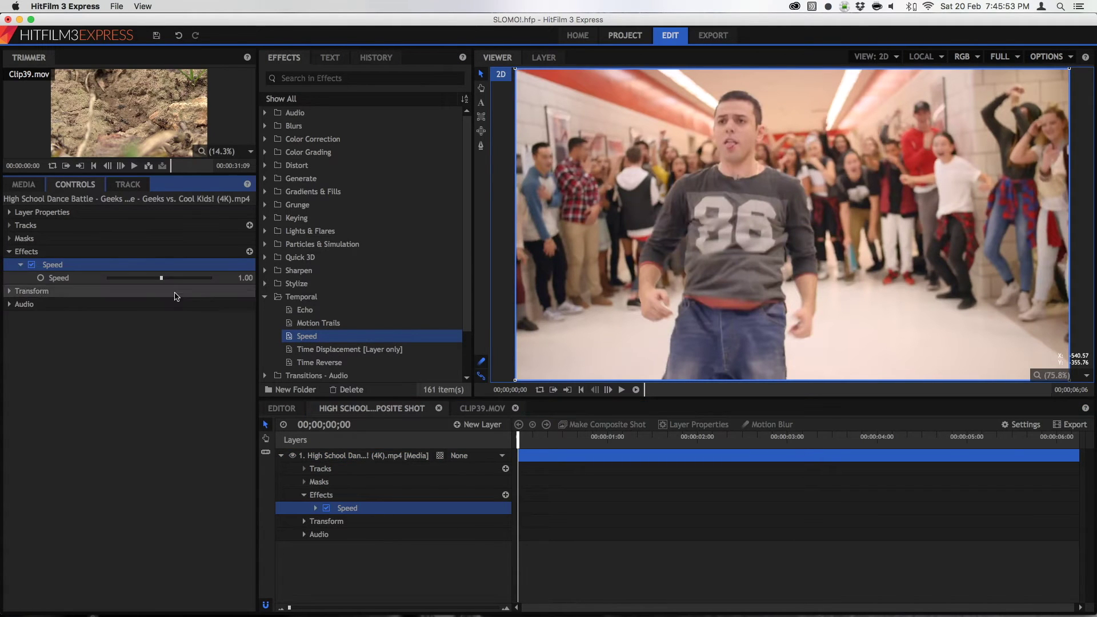
left_click(242, 277)
type(".")
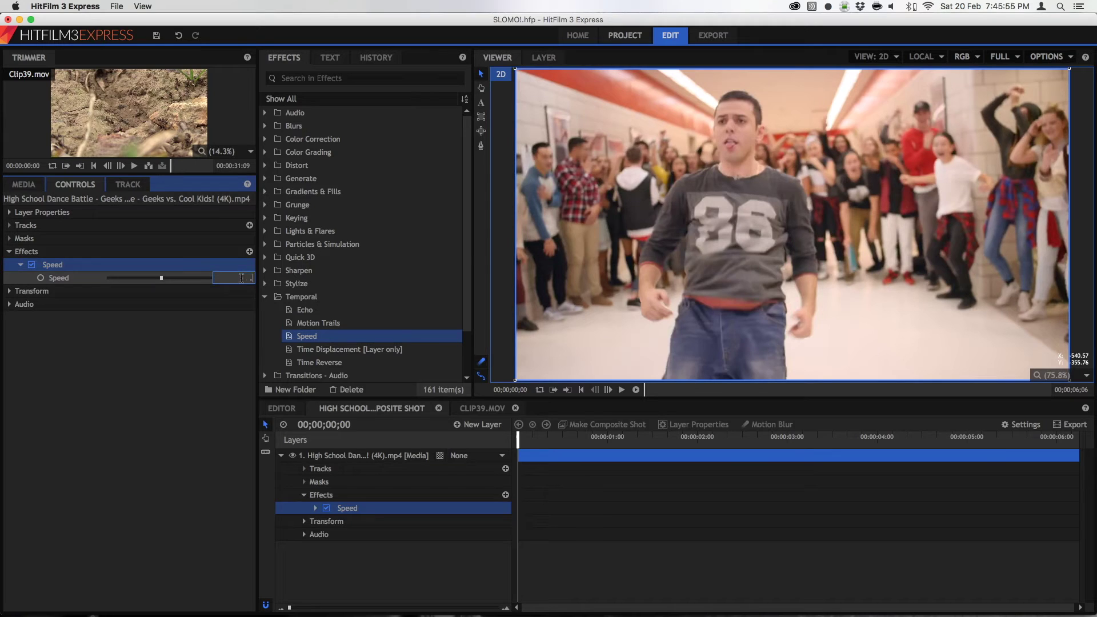
type("5")
key("Return")
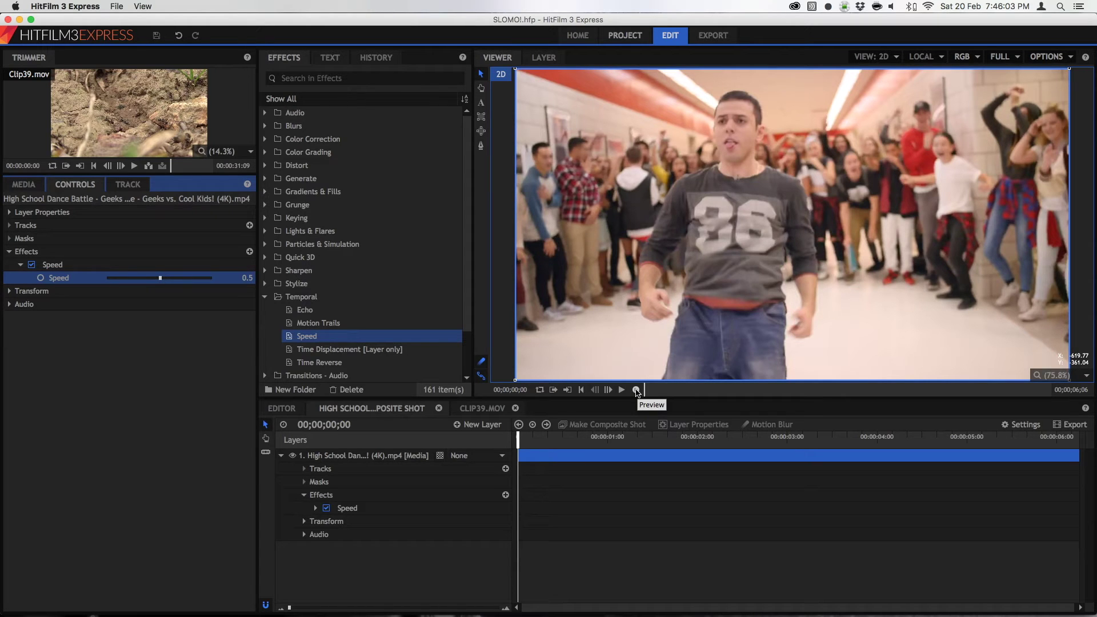
Render a preview of the half-speed dance clip and play it through to the end.
left_click(636, 392)
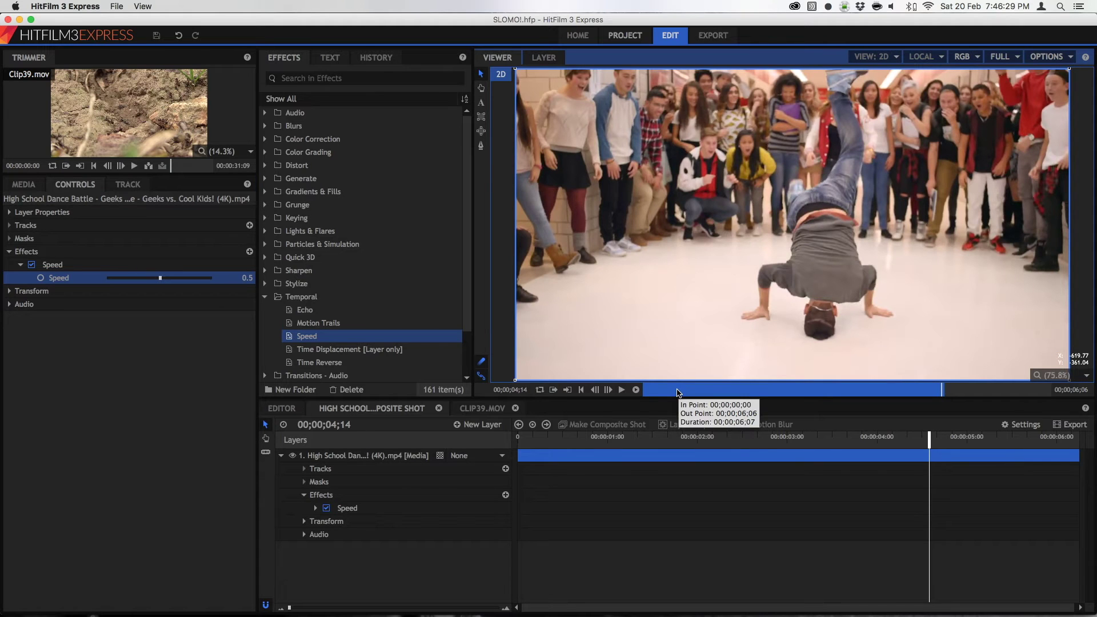
left_click(646, 393)
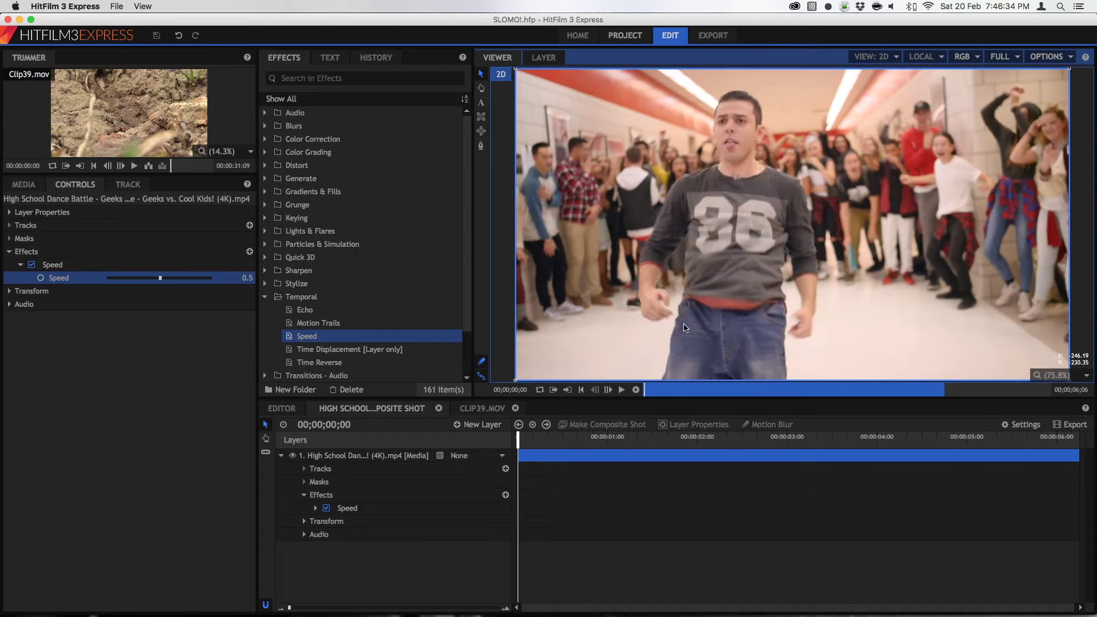
left_click(621, 390)
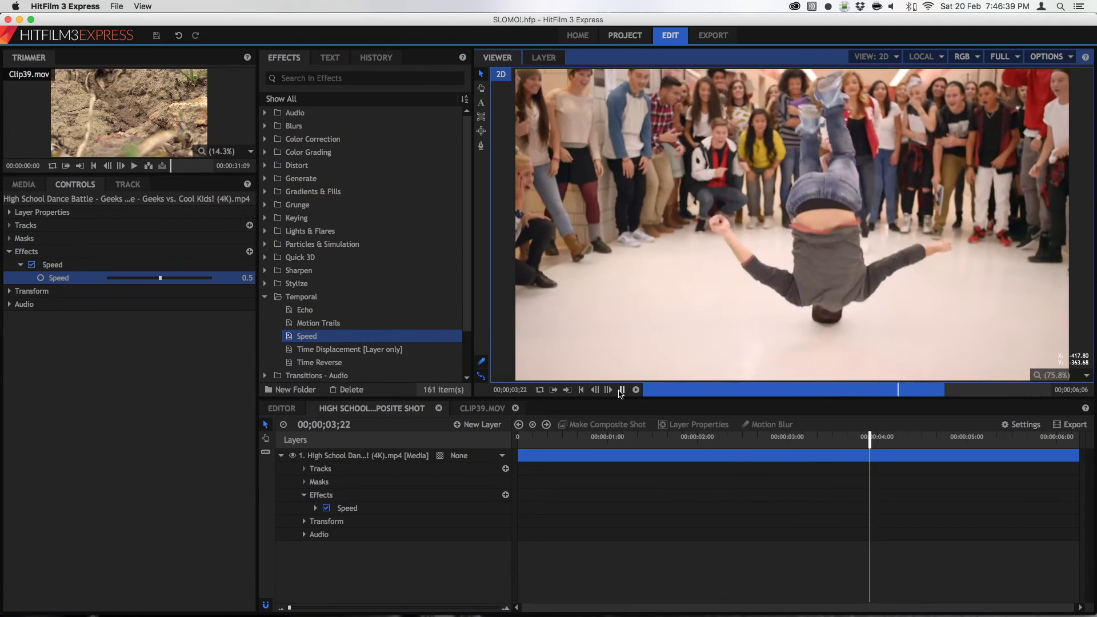
left_click(621, 389)
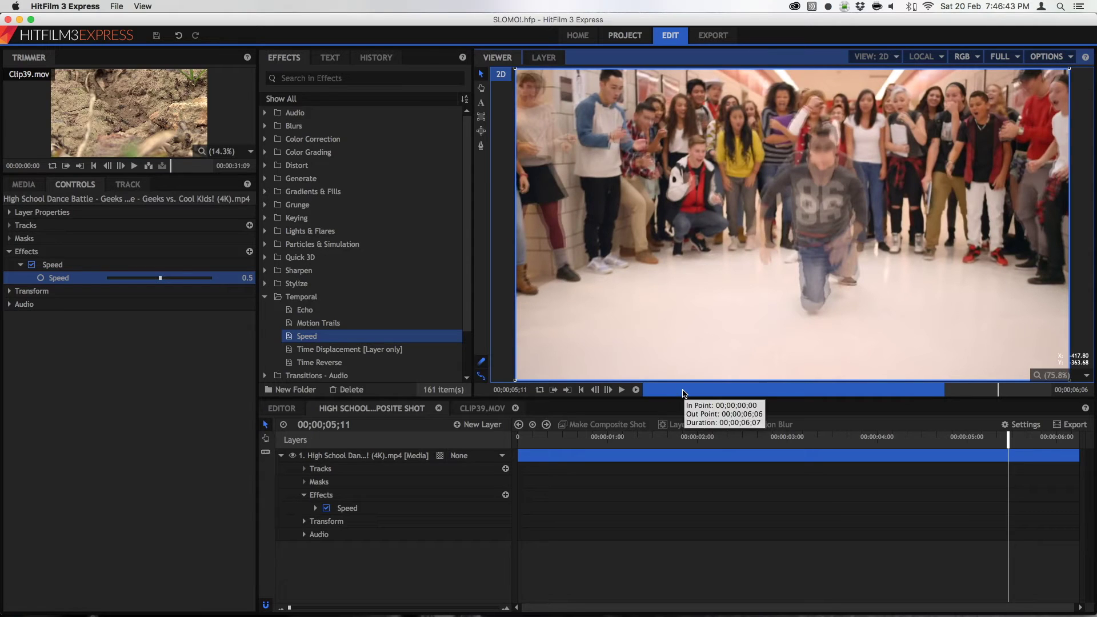
left_click(621, 390)
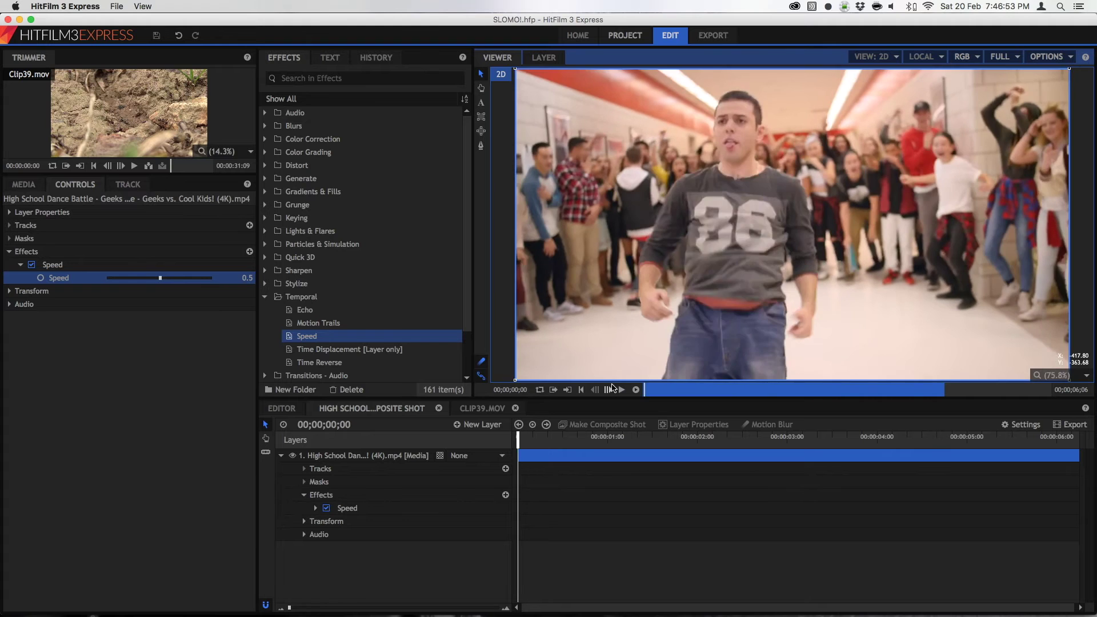
Step frame by frame through the slowed dance clip to inspect its blended in-between frames.
left_click(612, 389)
left_click(611, 388)
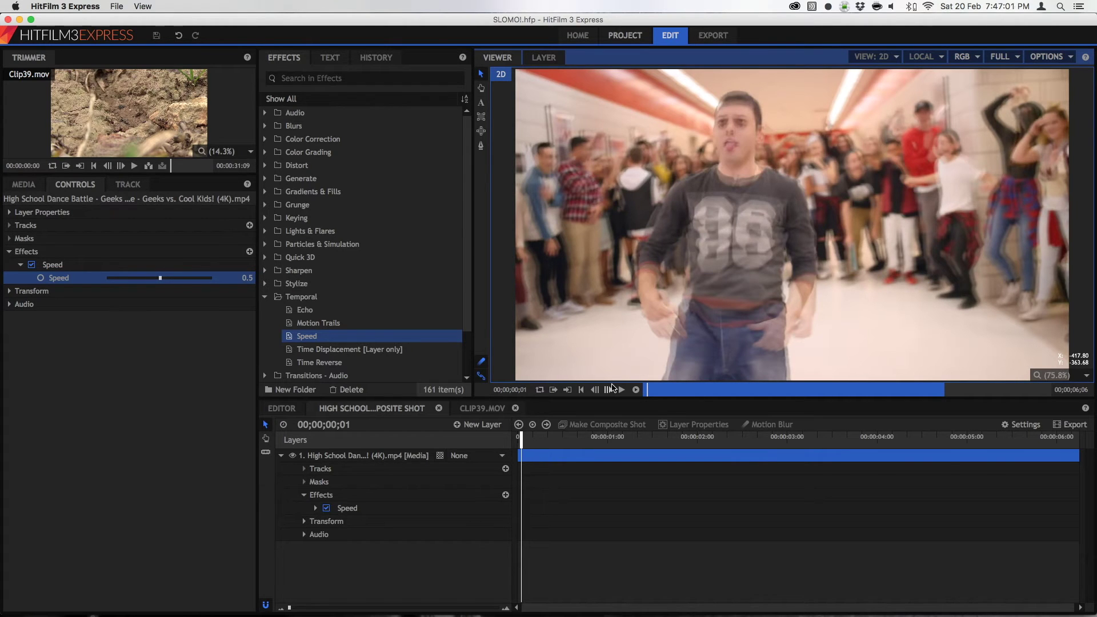
left_click(611, 389)
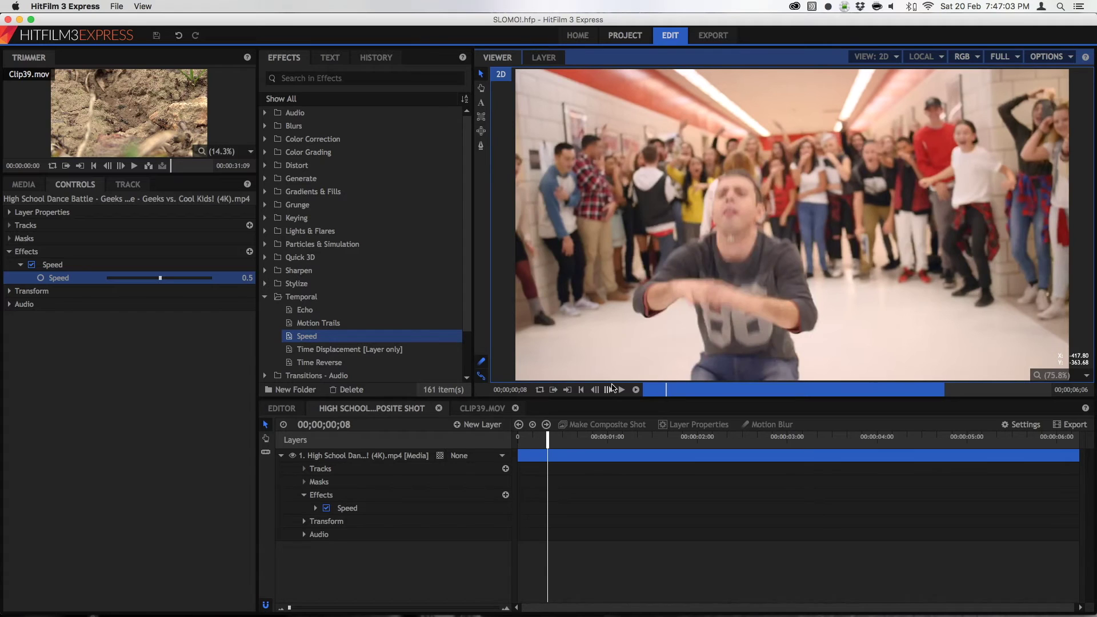
key("Left")
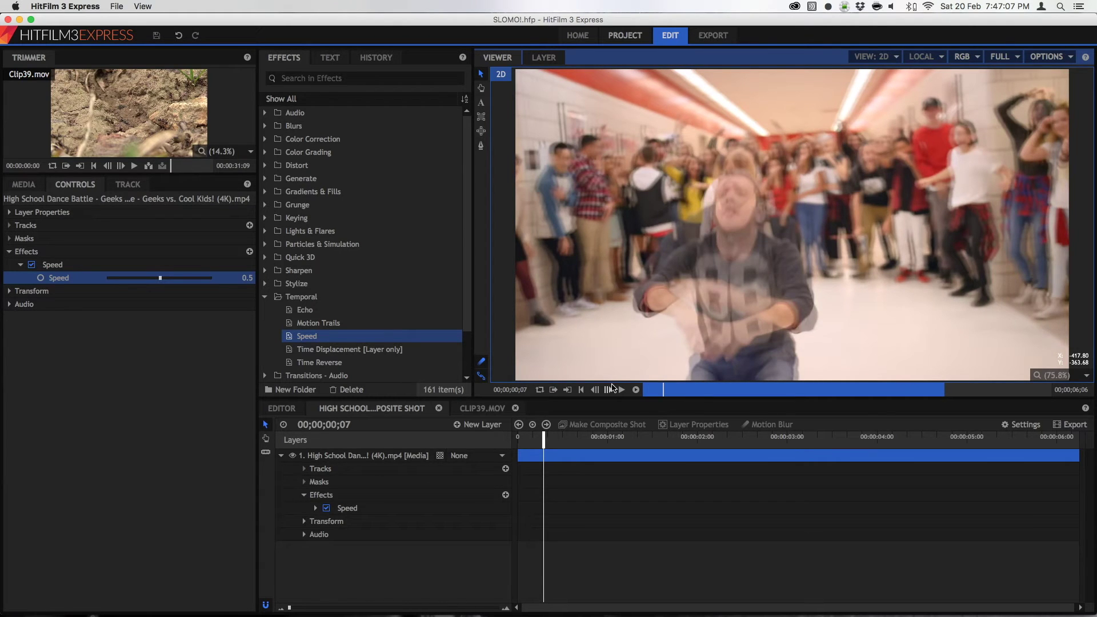
key("Left")
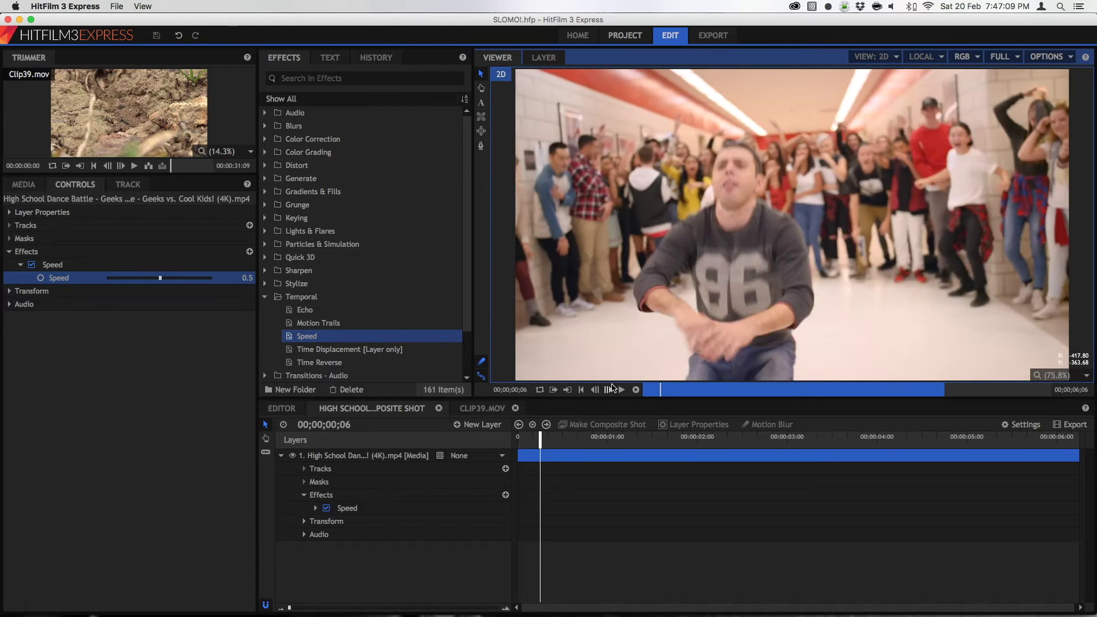
key("Right")
key("Right")
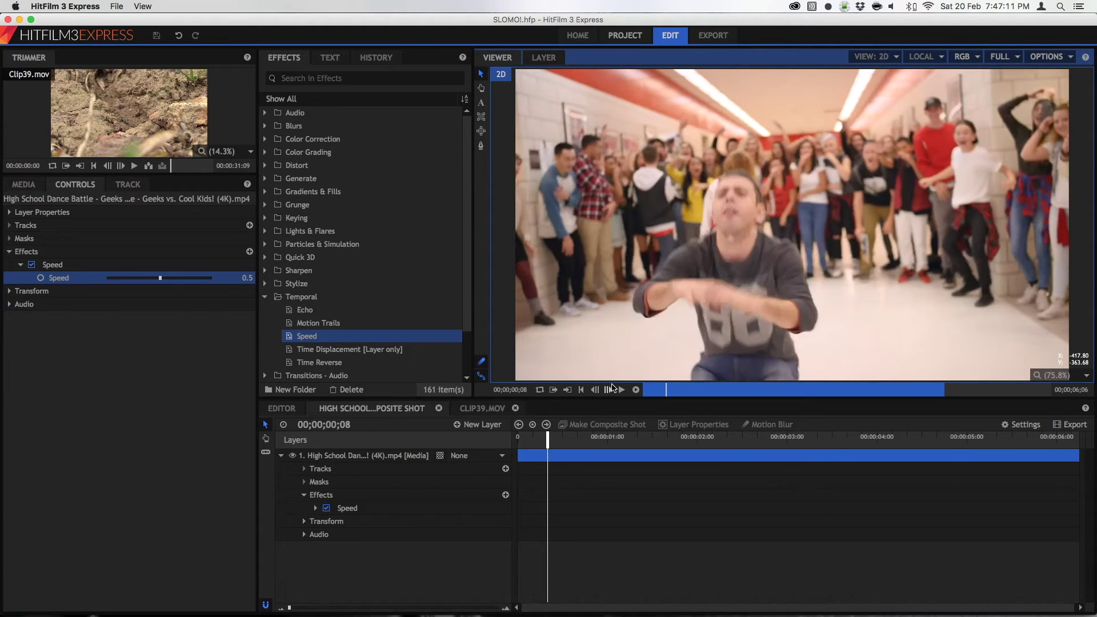
key("Right")
key("Right")
key("Right")
key("Right")
key("Right")
key("Right")
key("Right")
key("Right")
key("Right")
key("Right")
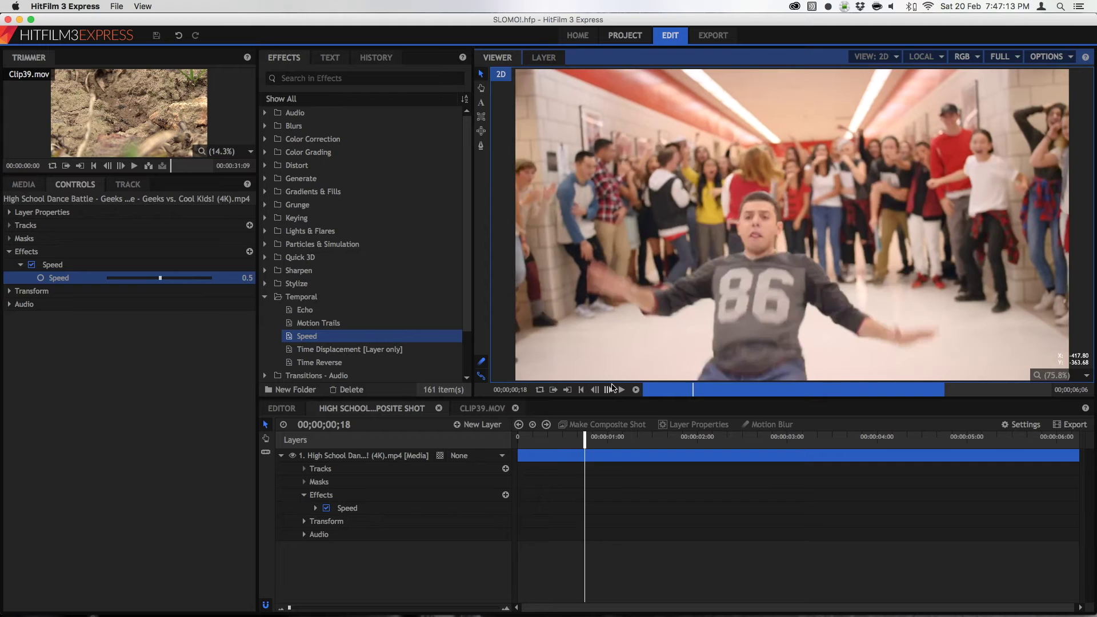
key("Right")
key("Right")
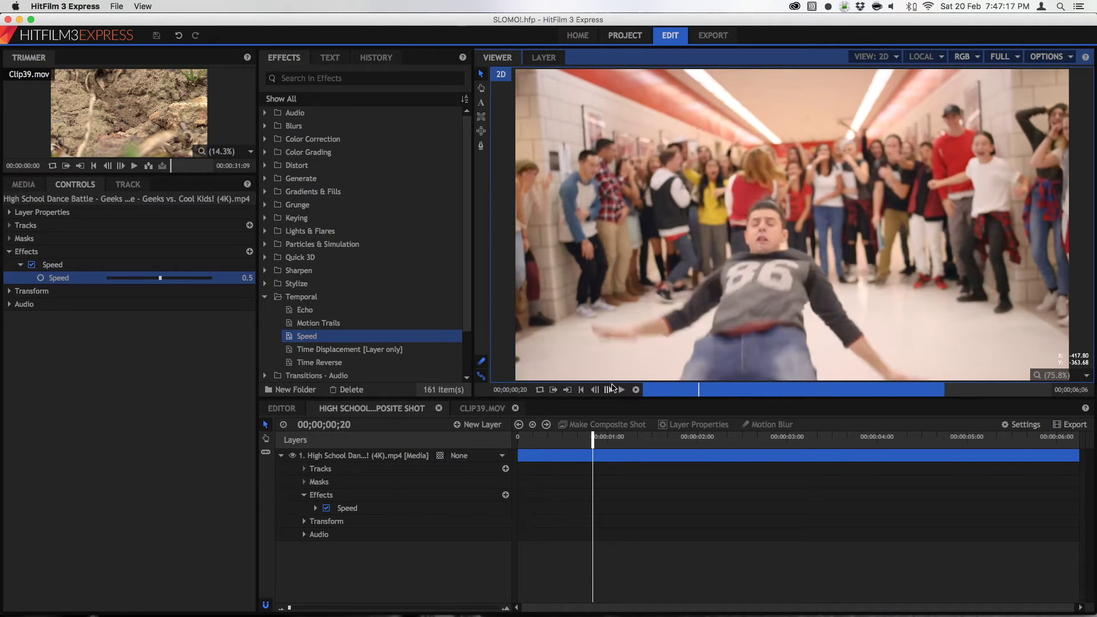
key("Right")
key("Right")
key("Right")
key("Right")
key("Right")
key("Right")
key("Right")
key("Right")
key("Right")
key("Right")
key("Right")
key("Right")
key("Right")
key("Right")
key("Right")
key("Right")
key("Right")
key("Right")
key("Right")
key("Right")
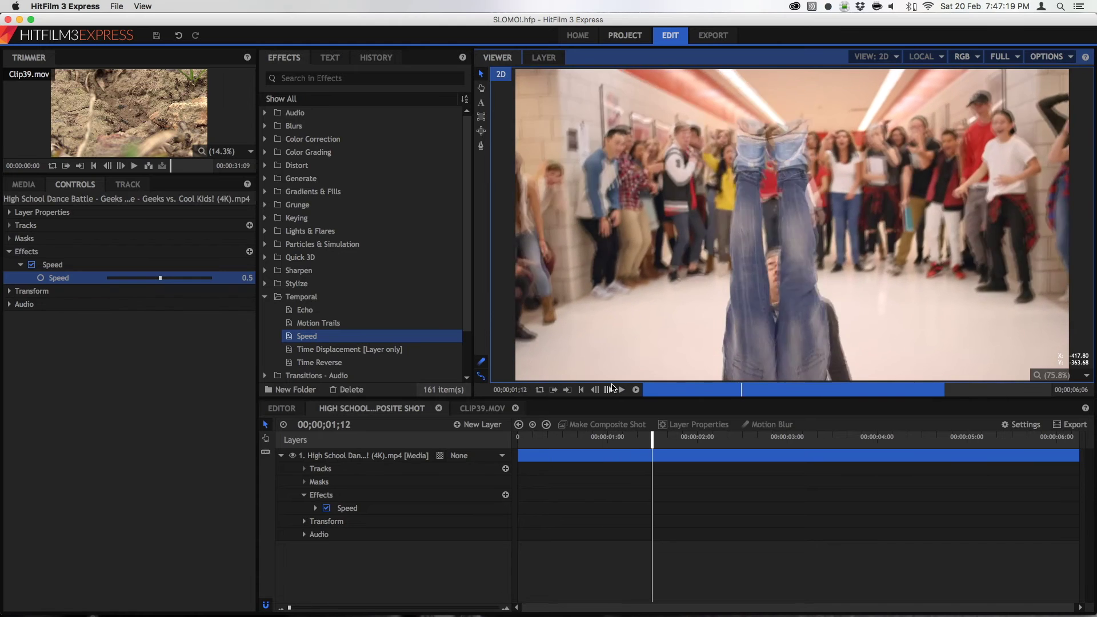
key("Right")
key("Right")
key("Right")
key("Right")
key("Right")
key("Right")
key("Right")
key("Right")
key("Right")
key("Right")
key("Right")
key("Right")
key("Right")
key("Right")
key("Right")
key("Right")
key("Right")
key("Right")
key("Right")
key("Right")
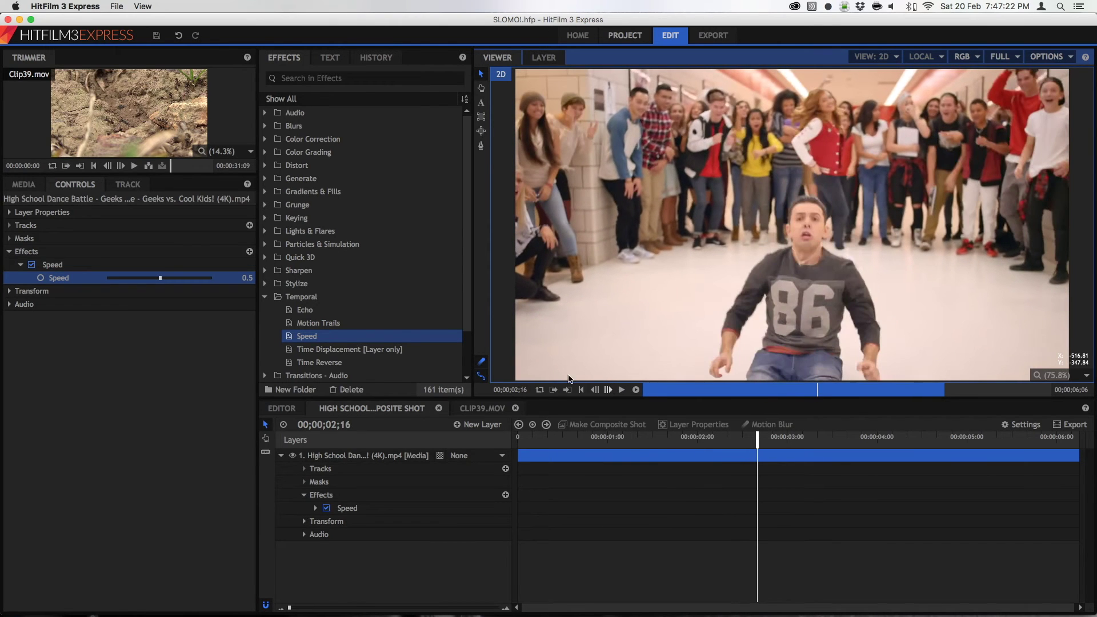
Set the High School Dance clip's Speed to 0.2 and play it from the start.
left_click(246, 277)
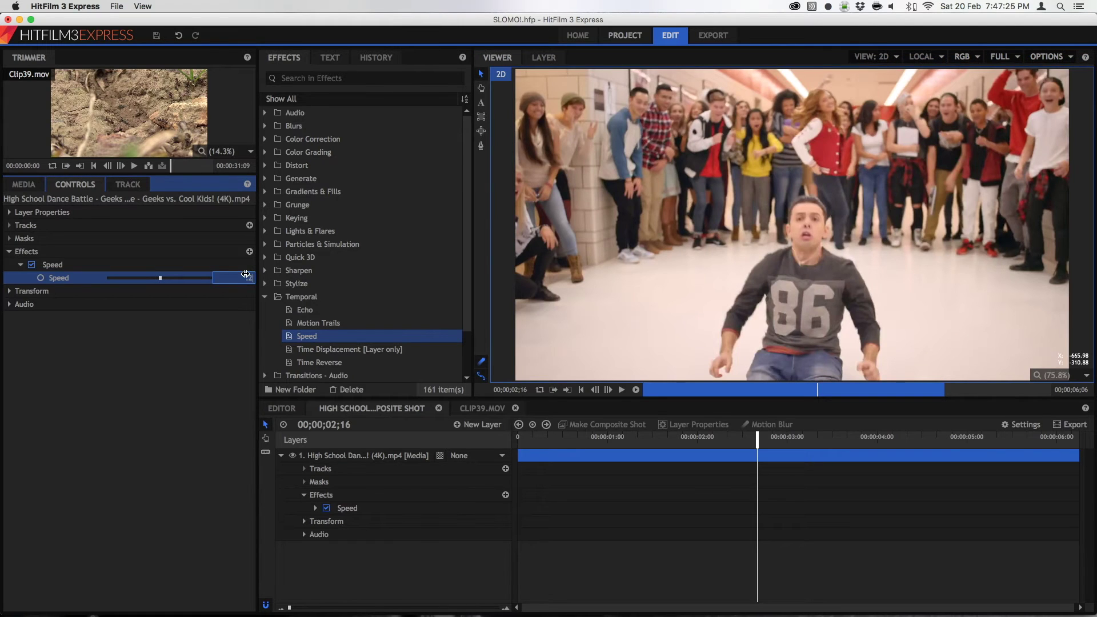
type("0.2")
key("Return")
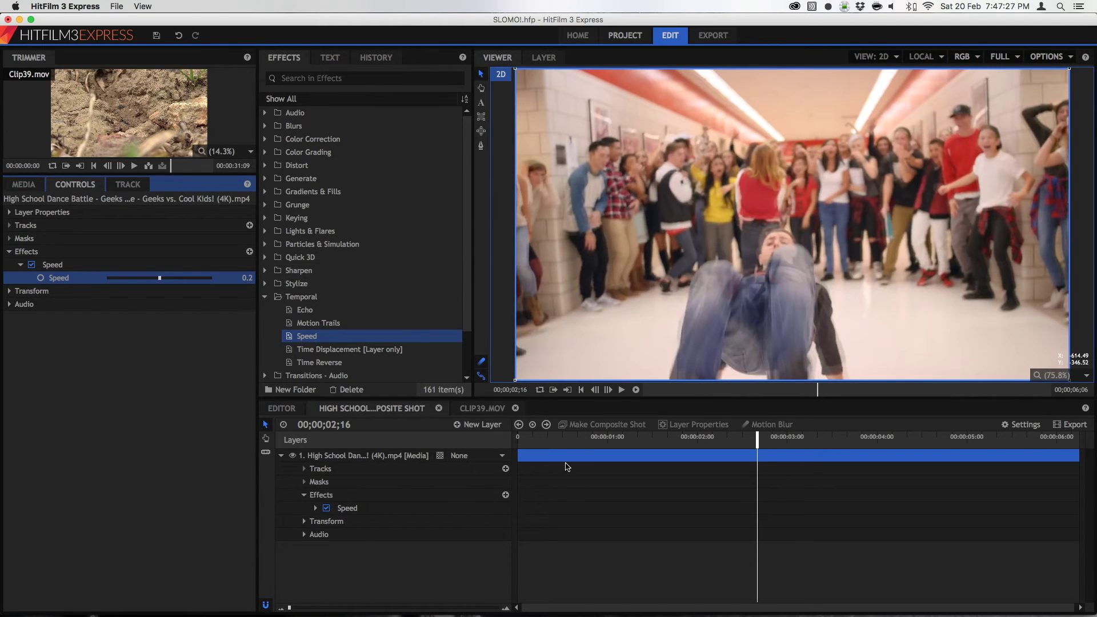
left_click(645, 390)
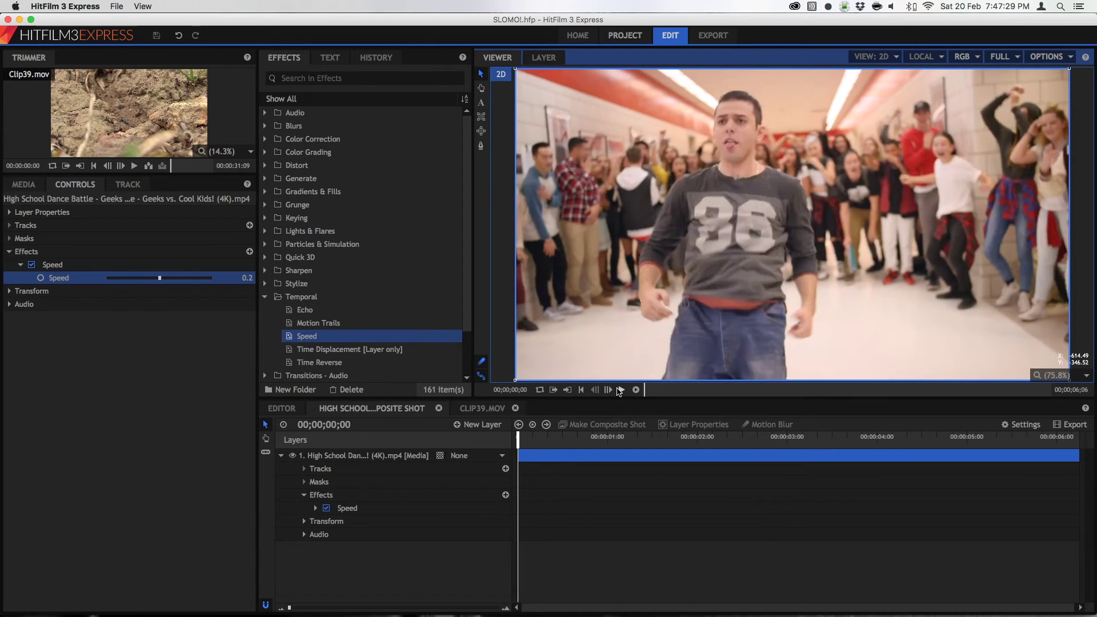
left_click(620, 390)
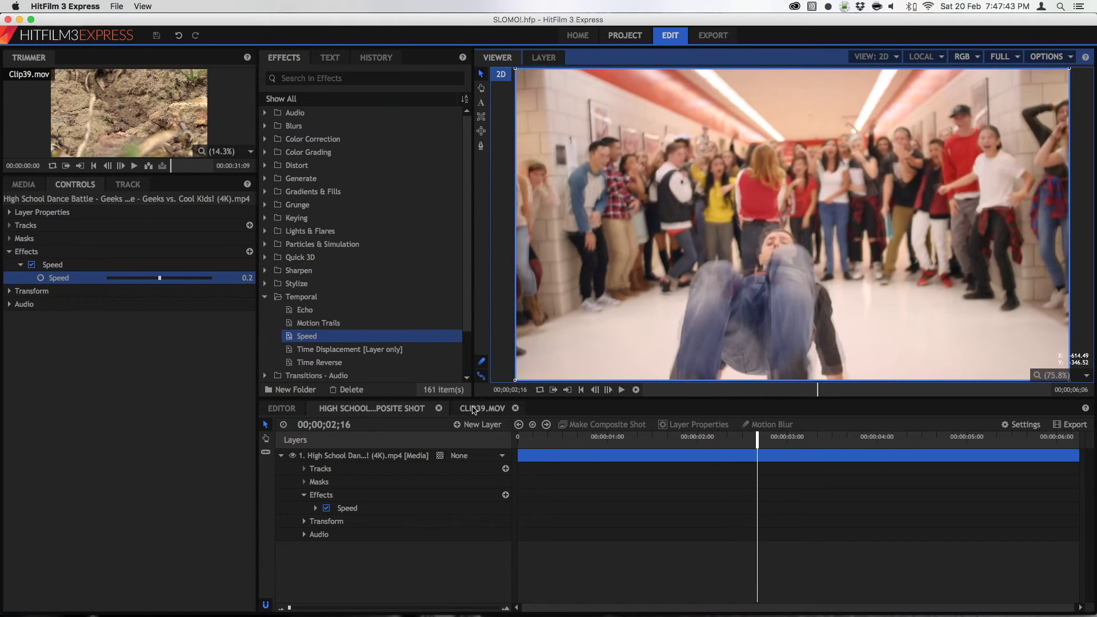
Dock the CLIP39.MOV timeline beside the composite and set the ant clip's Speed to 0.2.
left_click_drag(476, 409, 531, 436)
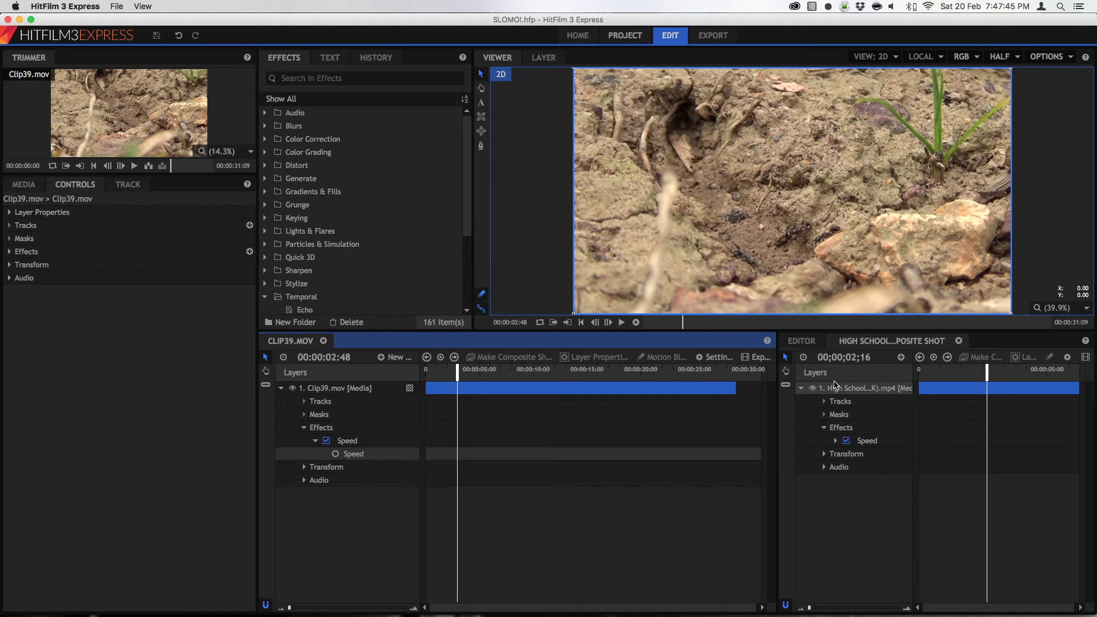
left_click_drag(290, 341, 814, 341)
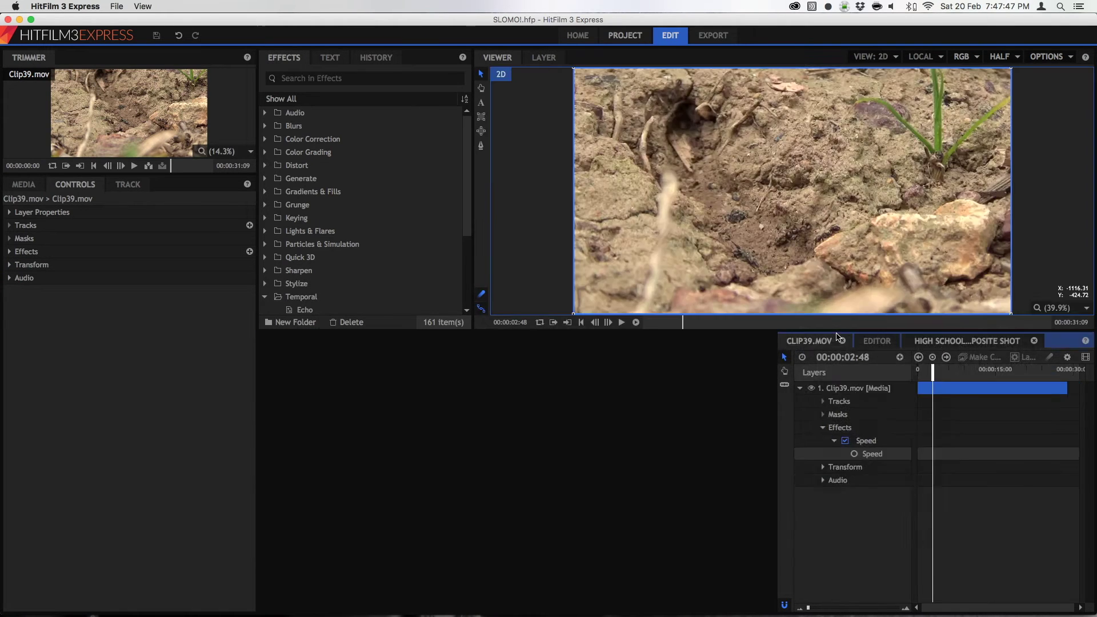
left_click_drag(564, 441, 581, 439)
left_click(503, 522)
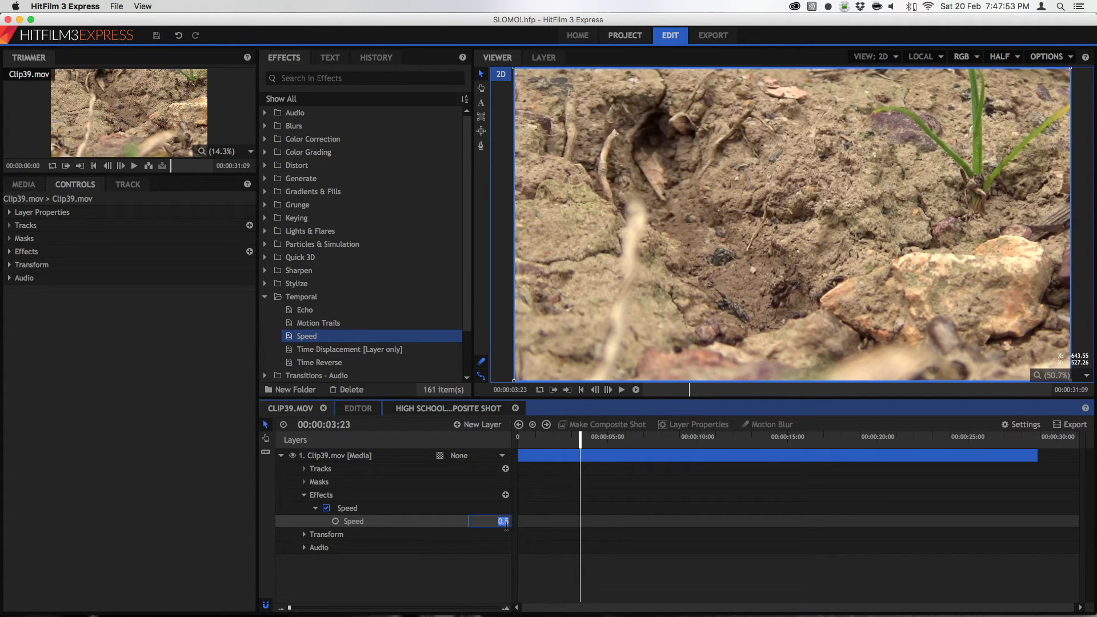
key("Return")
Rewind, build a preview, and play the slowed ant footage from its first frame.
left_click_drag(563, 443, 503, 445)
key("space")
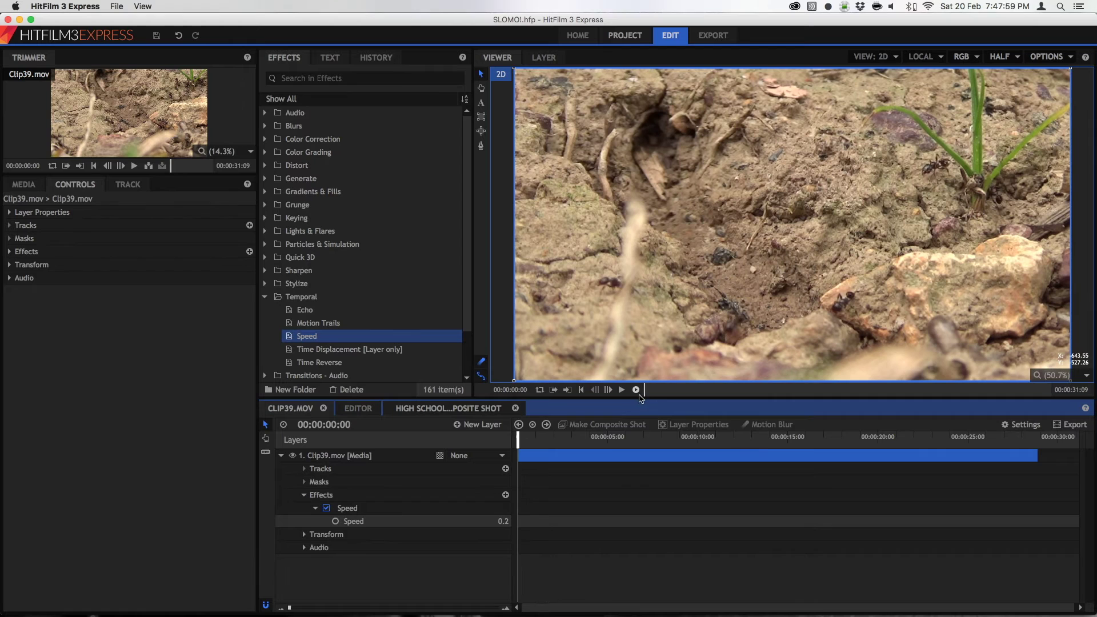
left_click(636, 389)
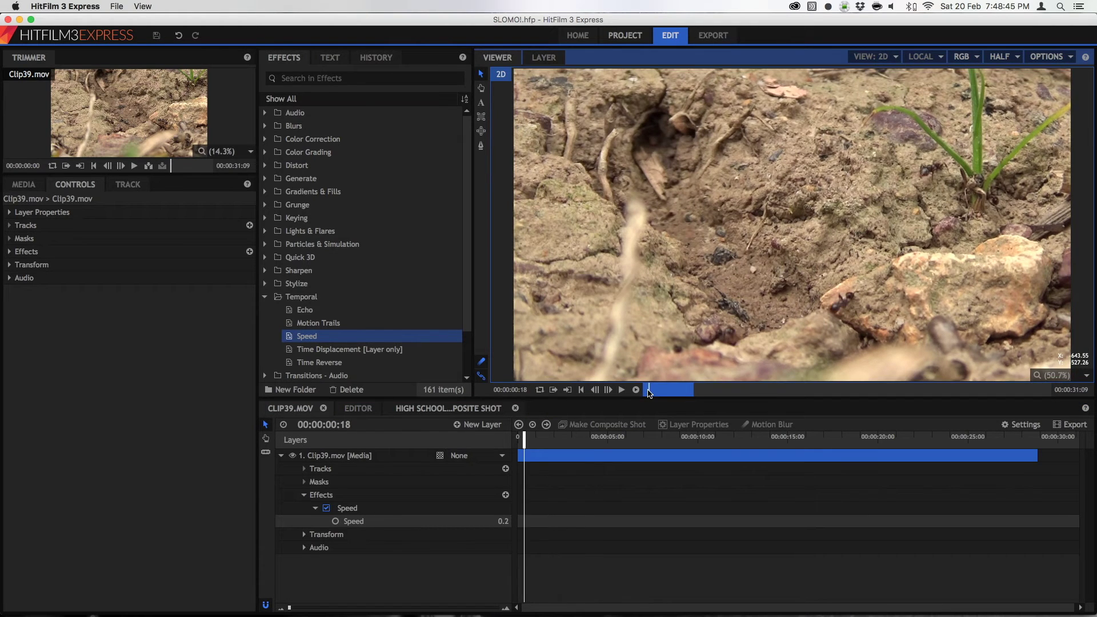
left_click(622, 390)
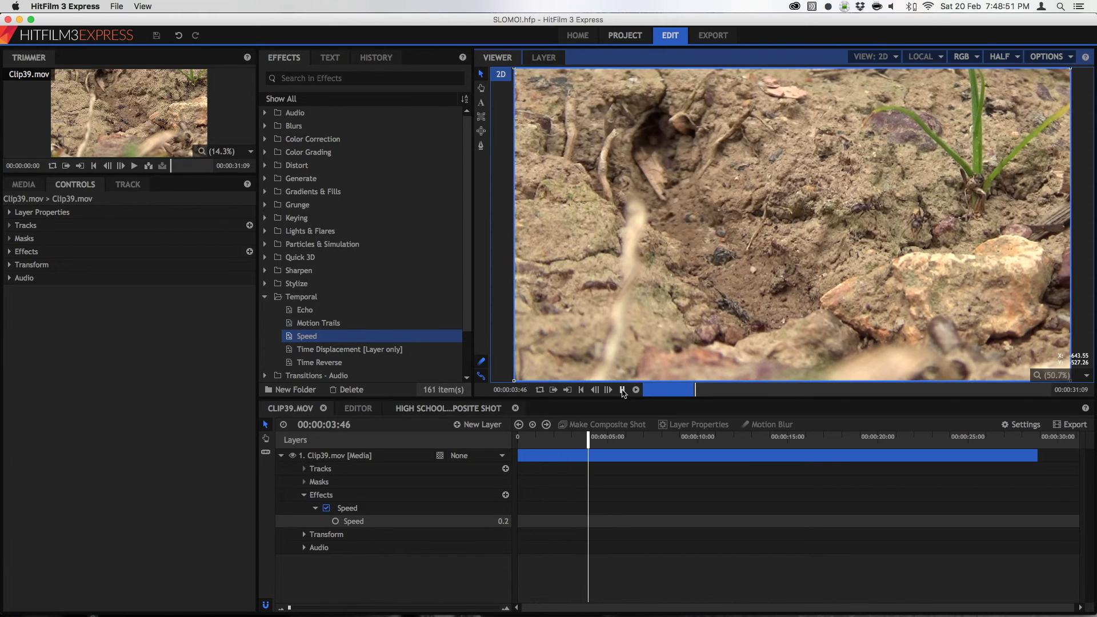
left_click(623, 390)
left_click_drag(657, 393, 639, 396)
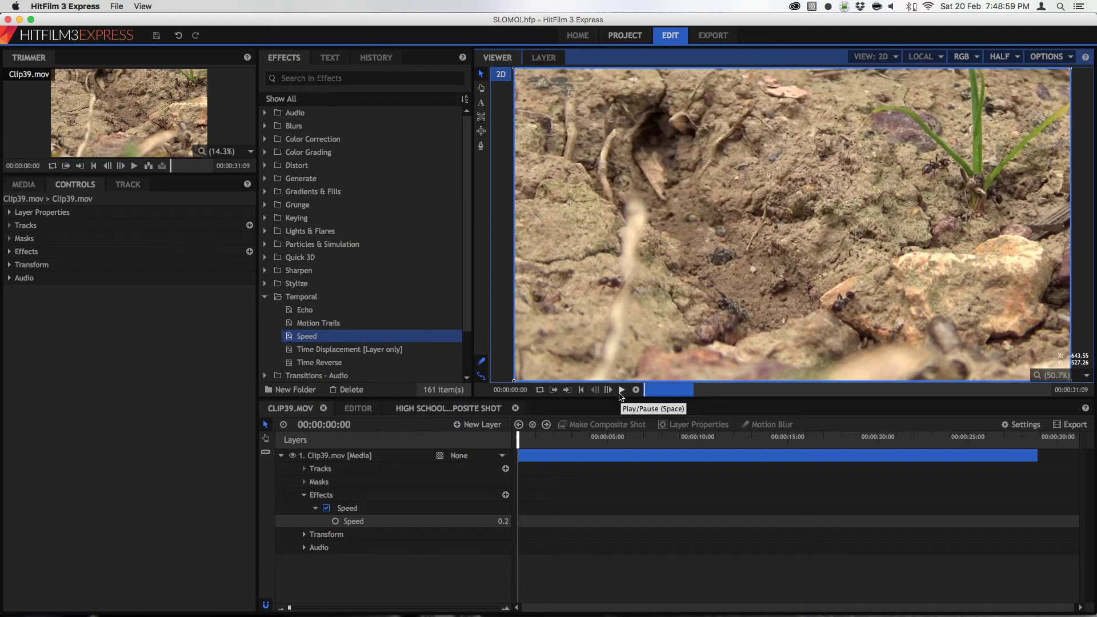
left_click(621, 393)
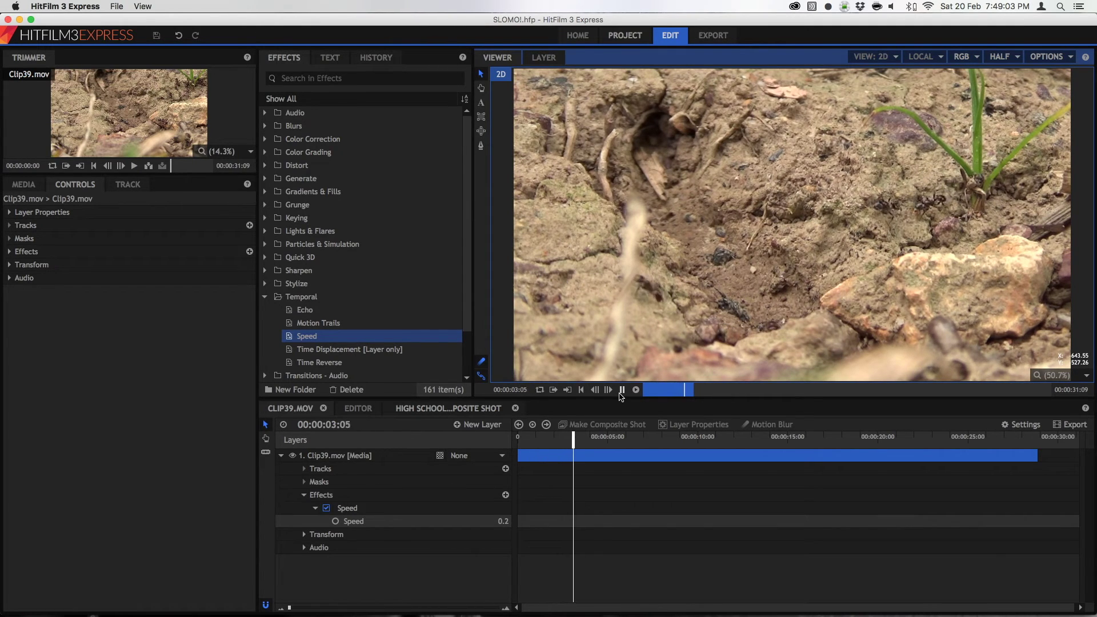
left_click(621, 390)
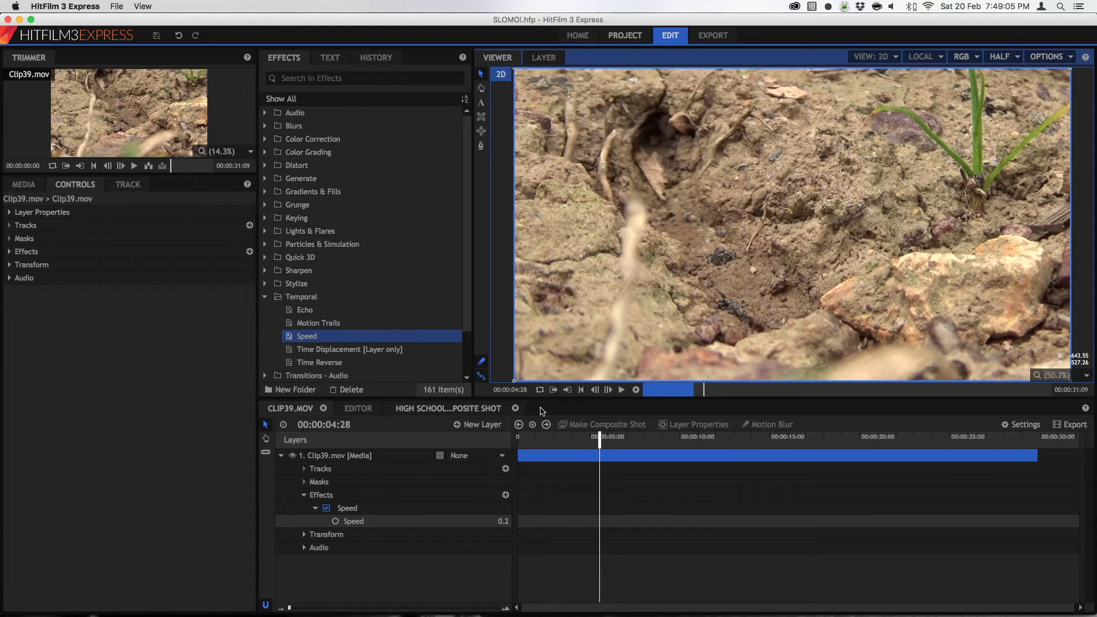
left_click(401, 409)
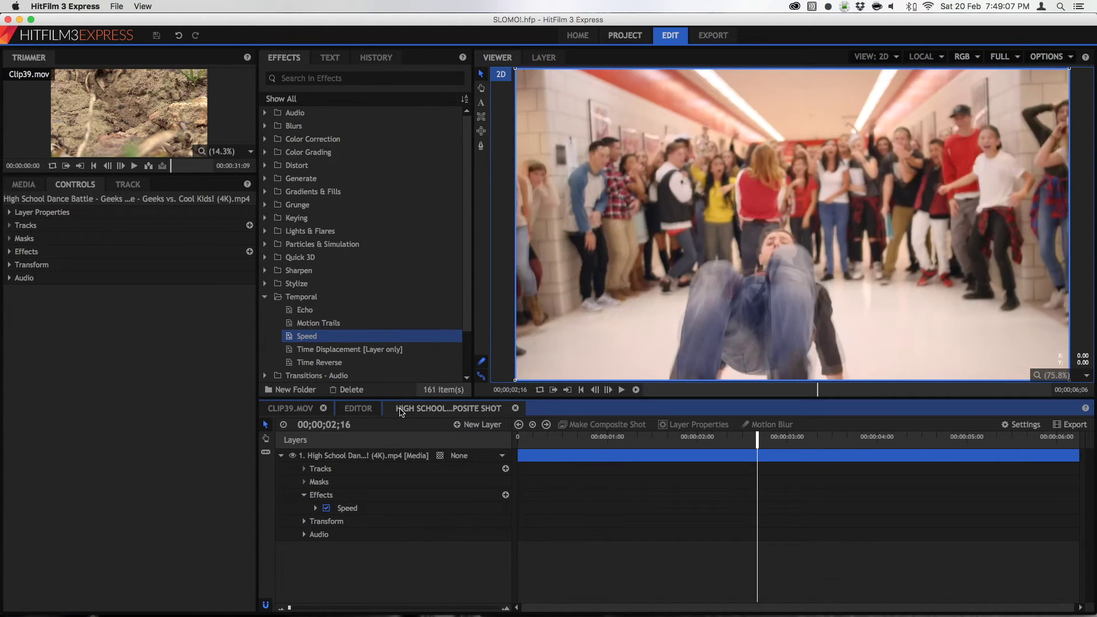
left_click_drag(579, 443, 767, 431)
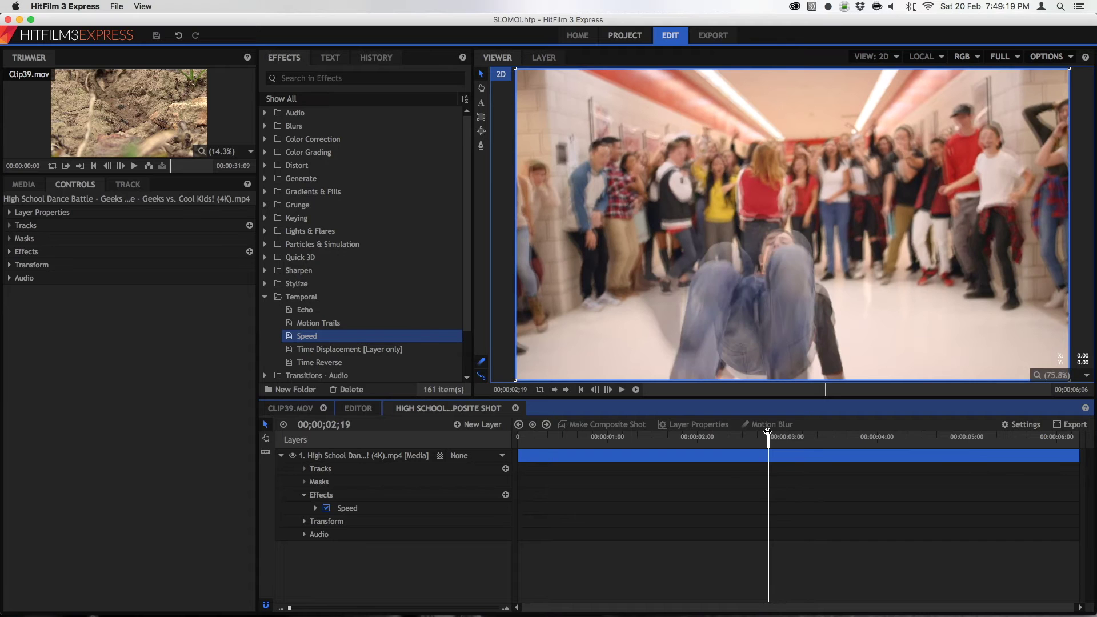
left_click(358, 408)
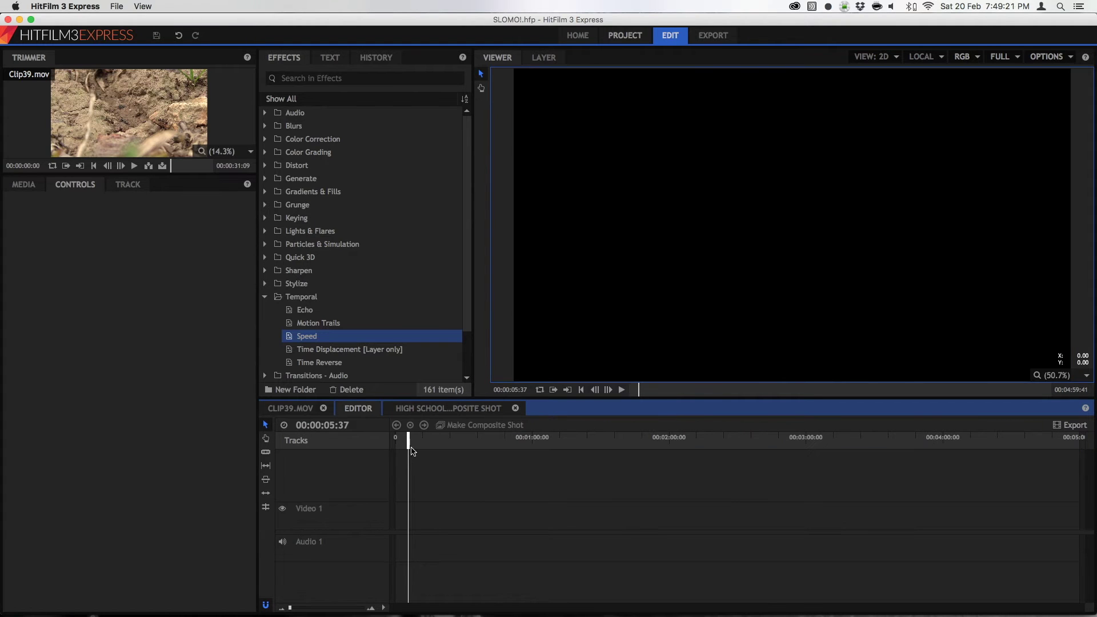
left_click(290, 409)
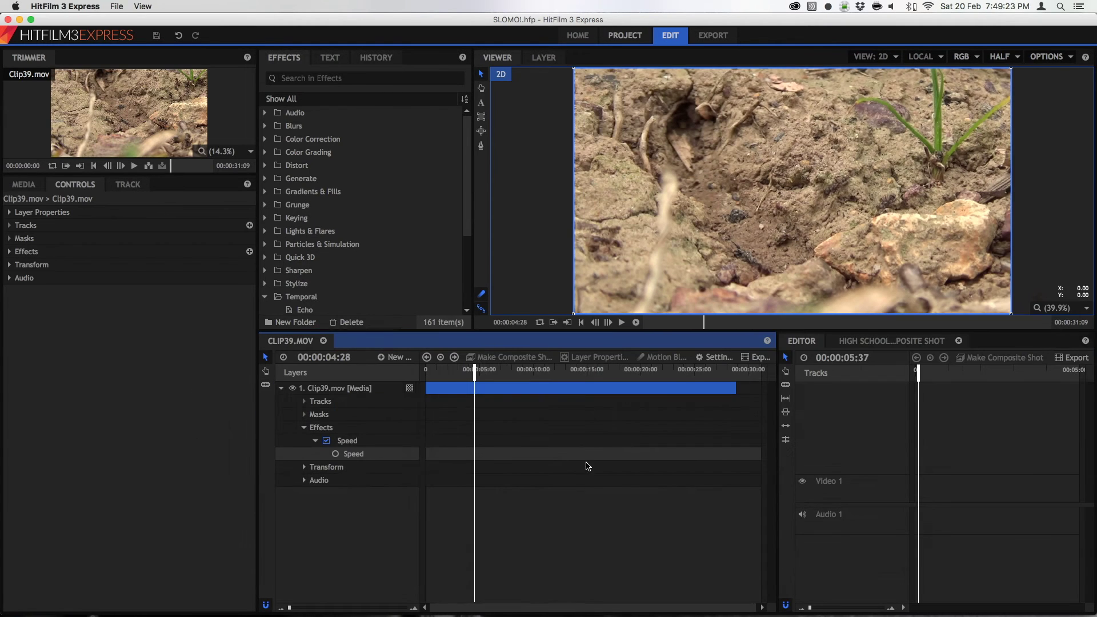
left_click_drag(303, 337, 815, 341)
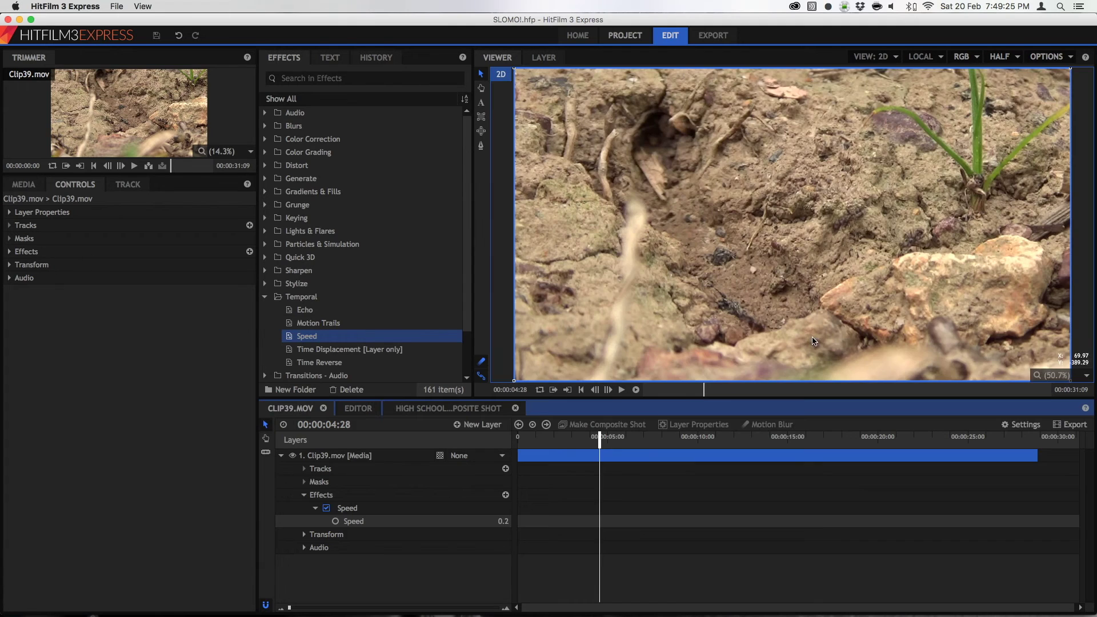
left_click_drag(554, 441, 572, 441)
scroll(334, 342, "down", 3)
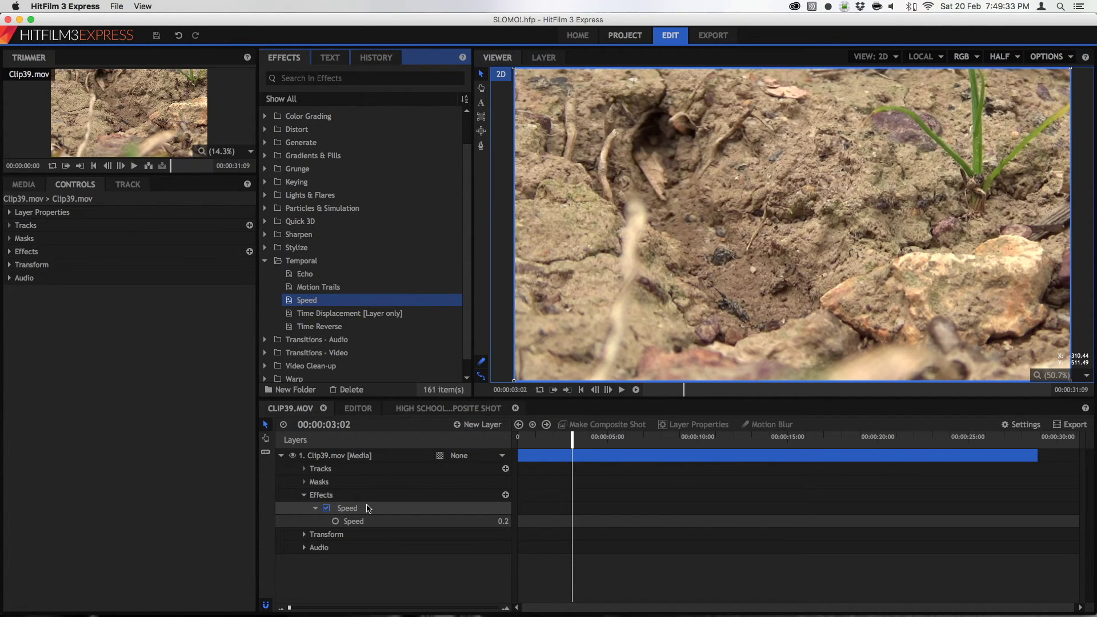
Remove the Speed effect from the ant clip and apply the Echo effect instead.
left_click(368, 509)
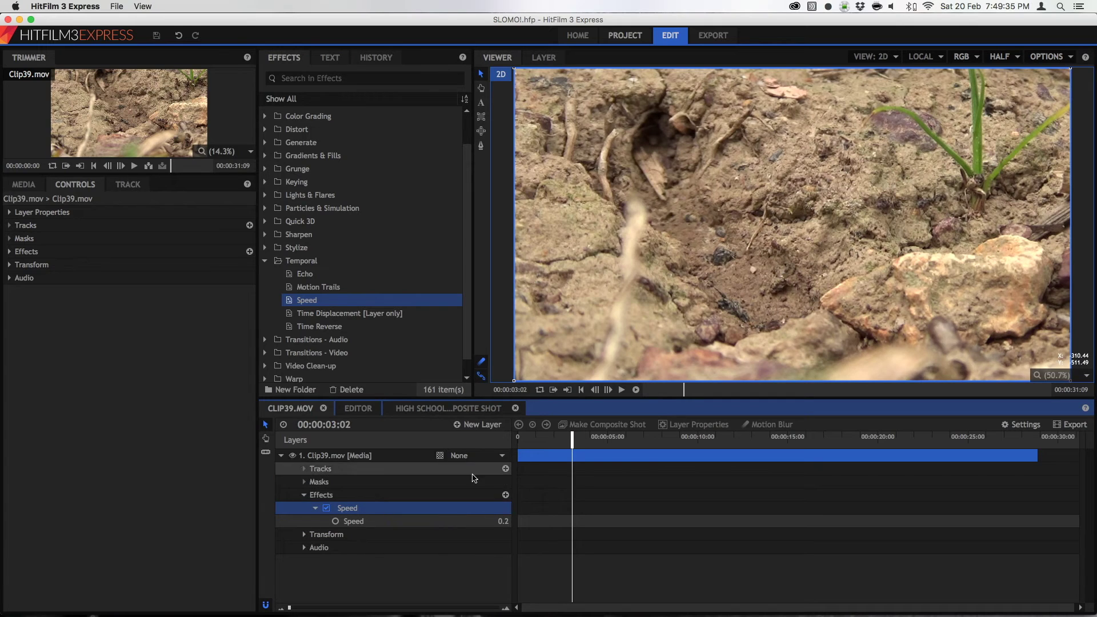
key("Delete")
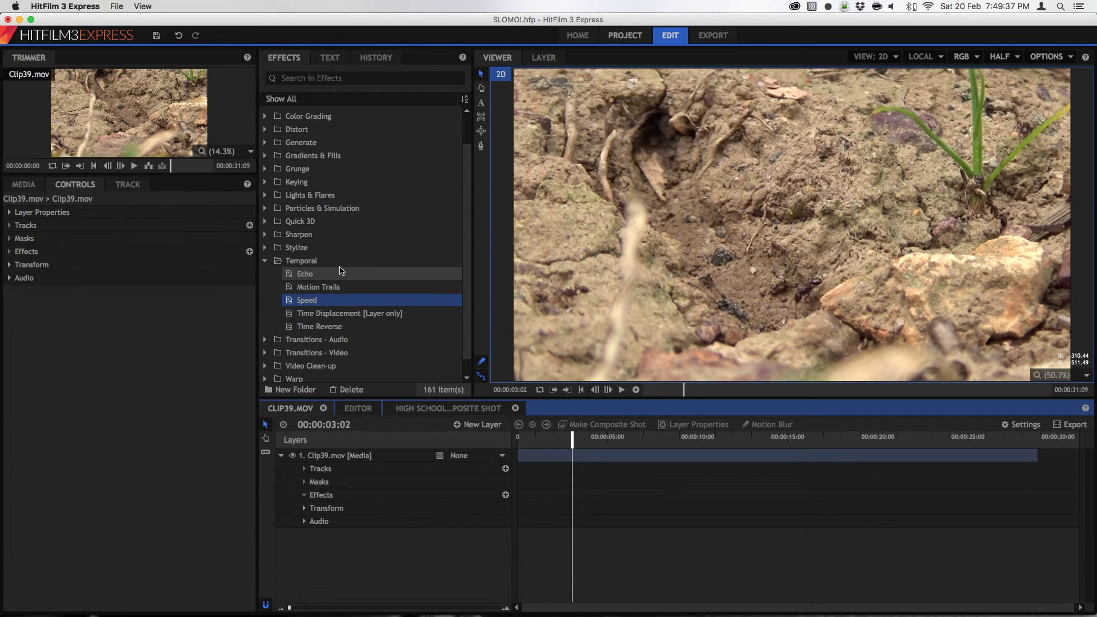
left_click(338, 275)
left_click_drag(437, 390, 522, 464)
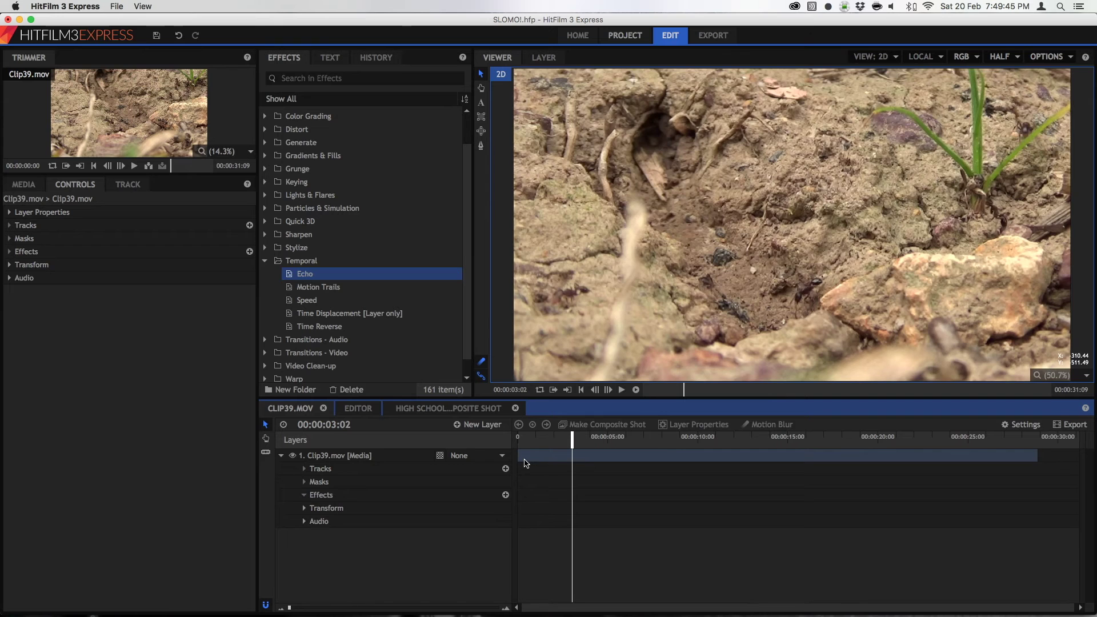
left_click_drag(526, 463, 526, 463)
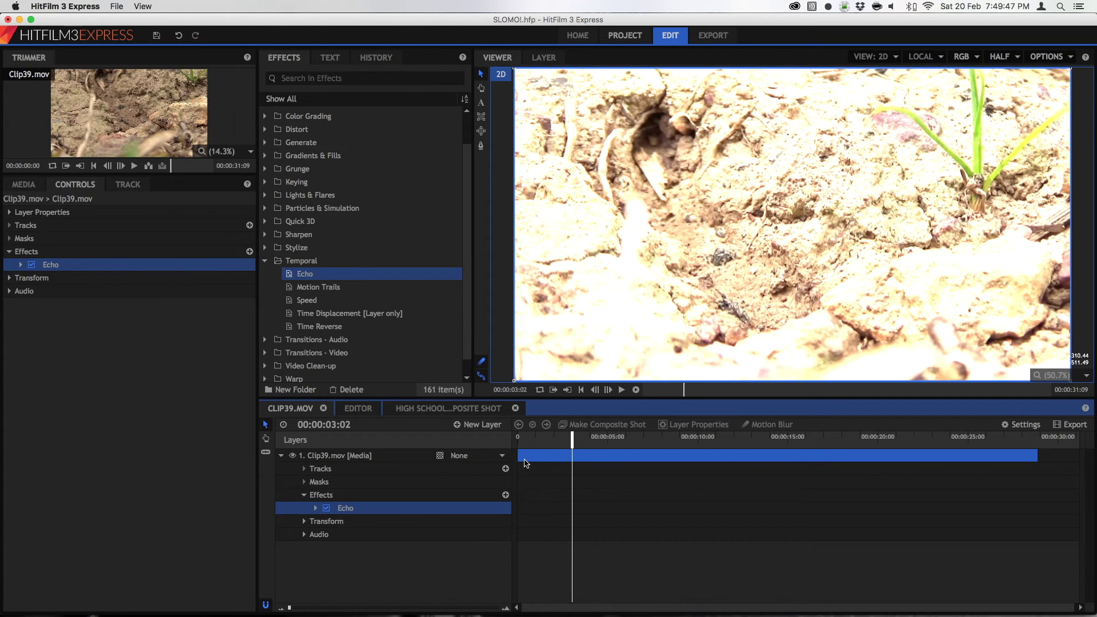
left_click_drag(526, 439, 434, 441)
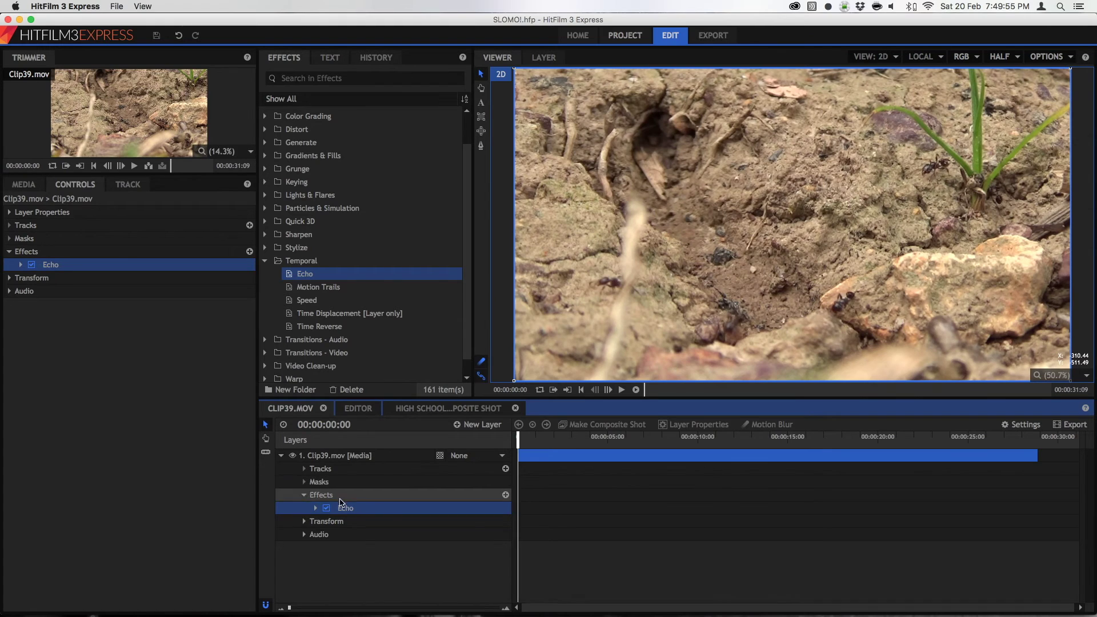
Set the Echo blend mode to Average and preview about two seconds in.
left_click(21, 265)
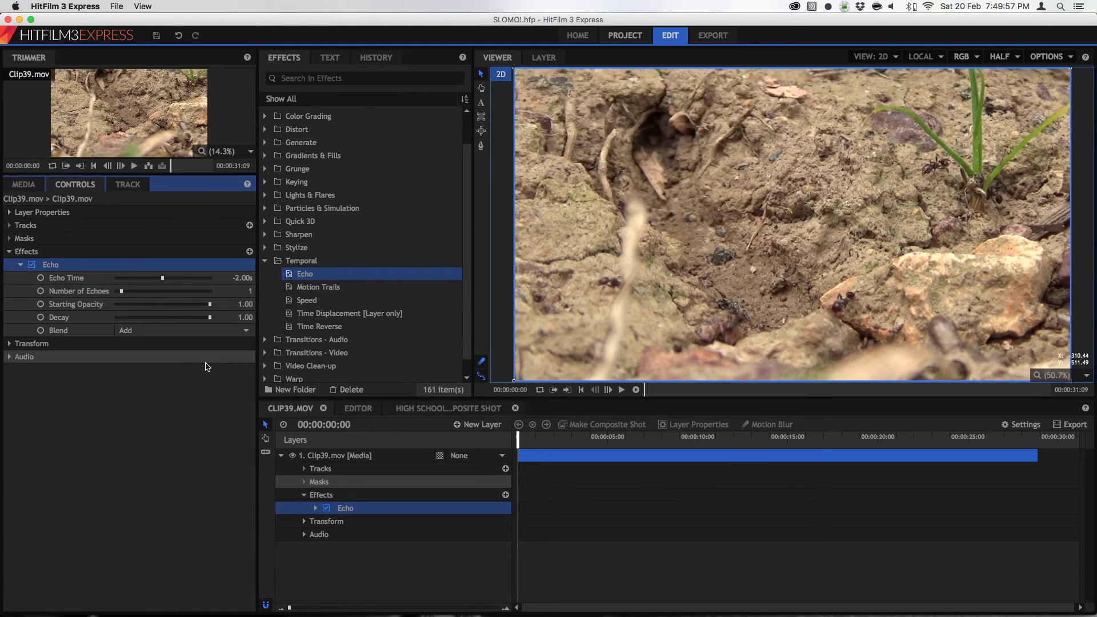
left_click(191, 332)
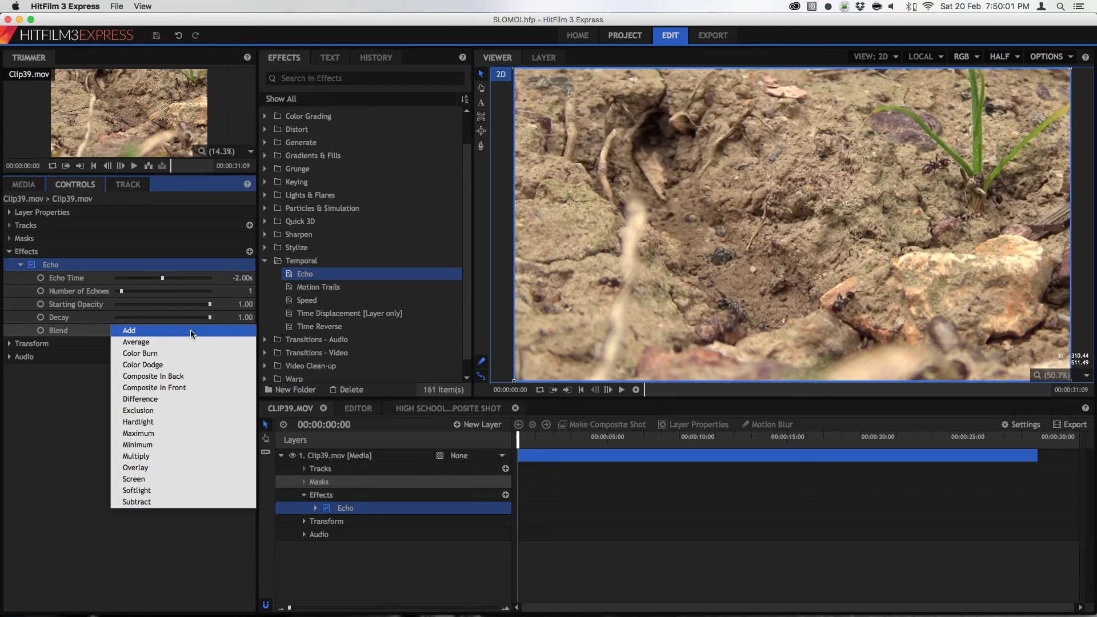
left_click(139, 343)
left_click_drag(542, 446, 494, 437)
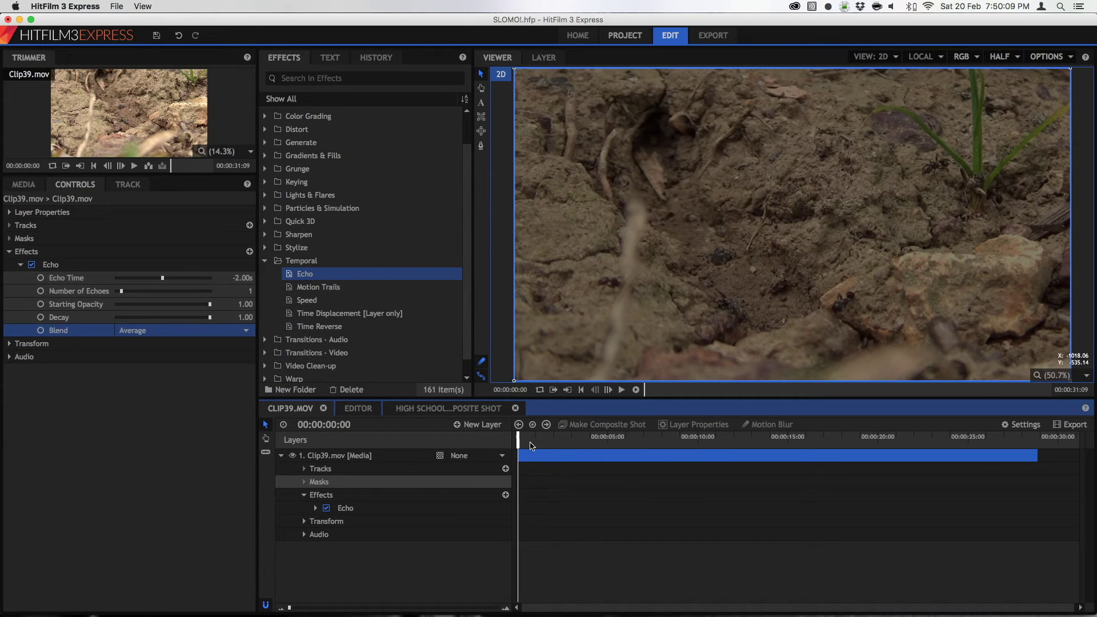
Change Echo Time to -0.5s, then play and scrub the clip to check the echo.
left_click(243, 277)
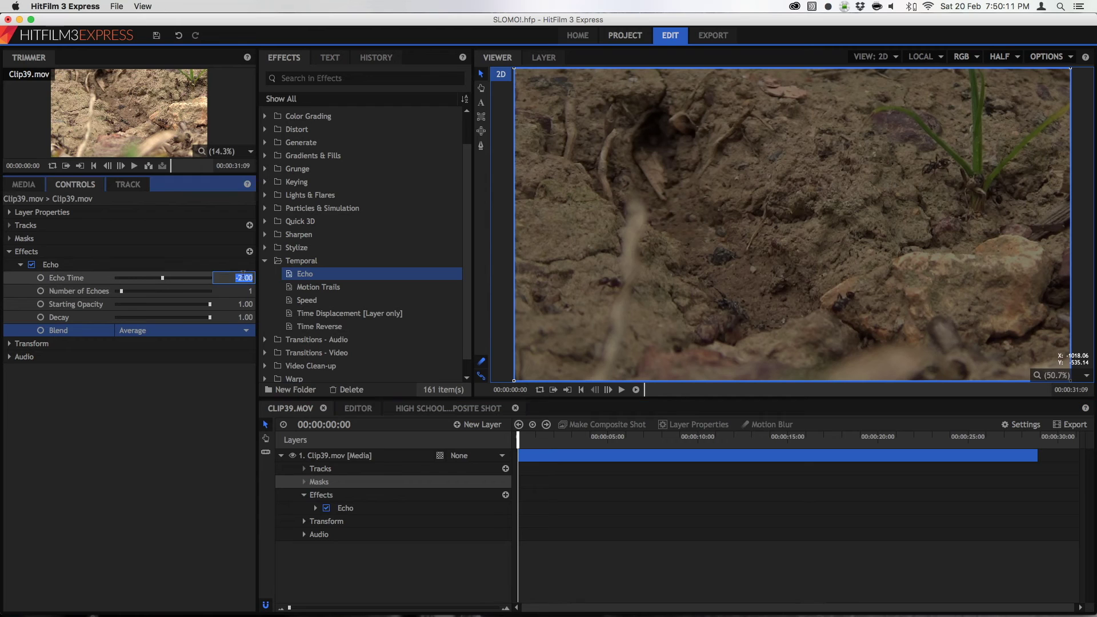
type("-.5")
key("Return")
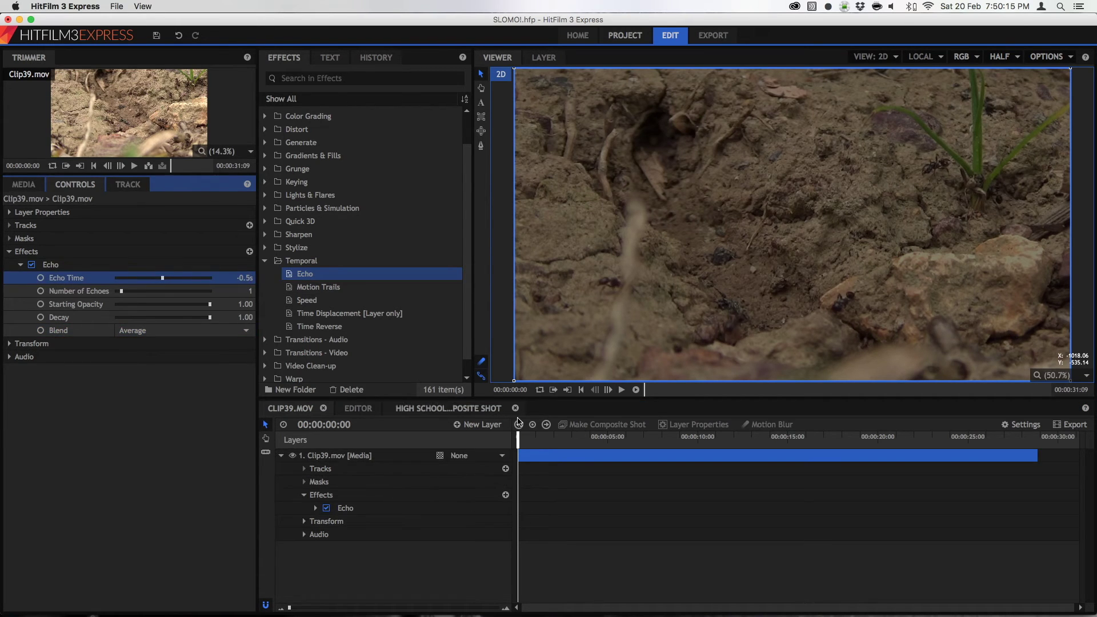
key("space")
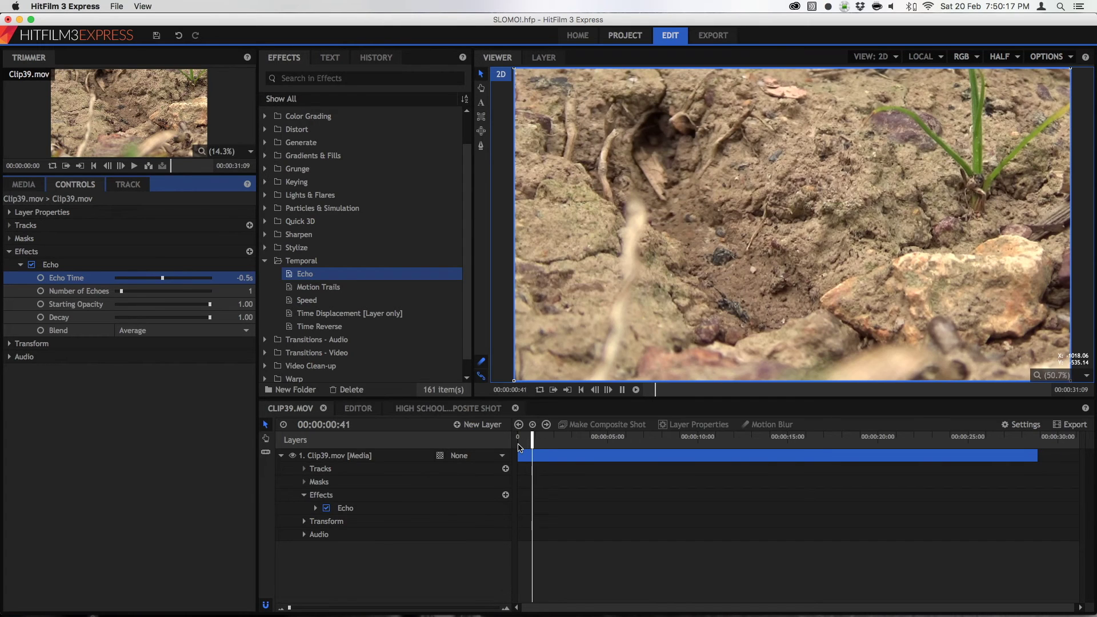
key("space")
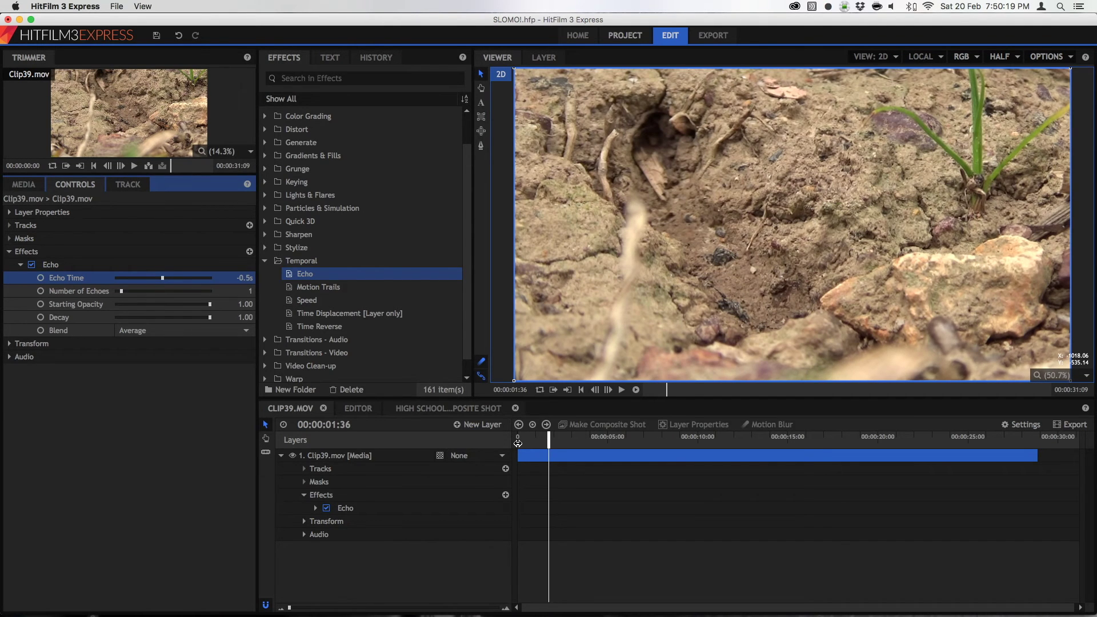
left_click_drag(558, 447, 574, 445)
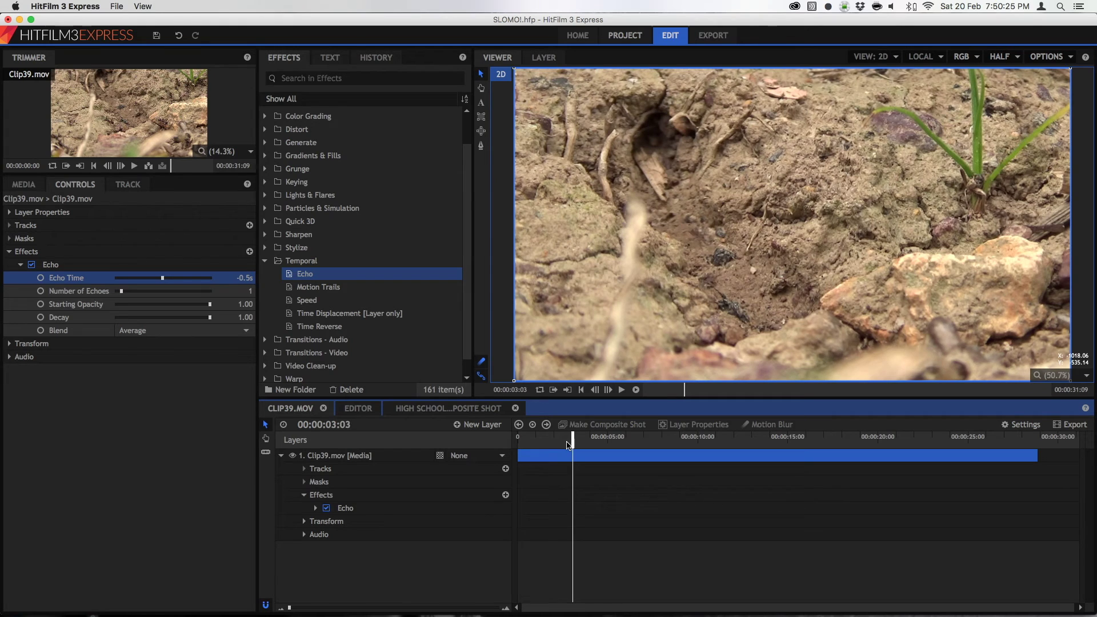
Try the Composite In Back and Add echo blends, then settle on Overlay.
left_click(219, 331)
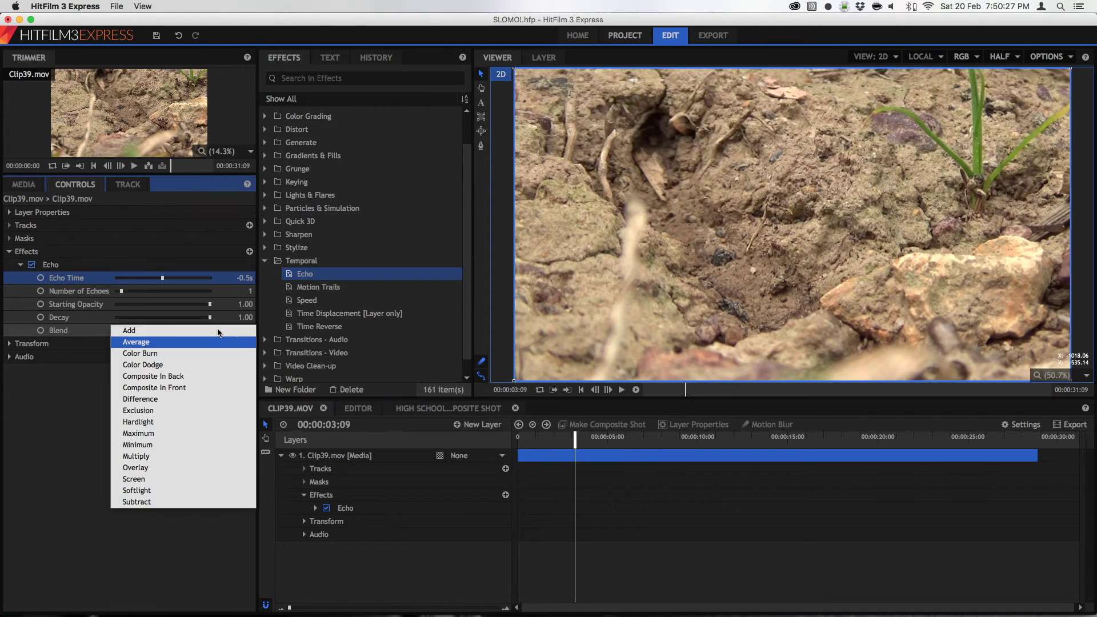
left_click(183, 375)
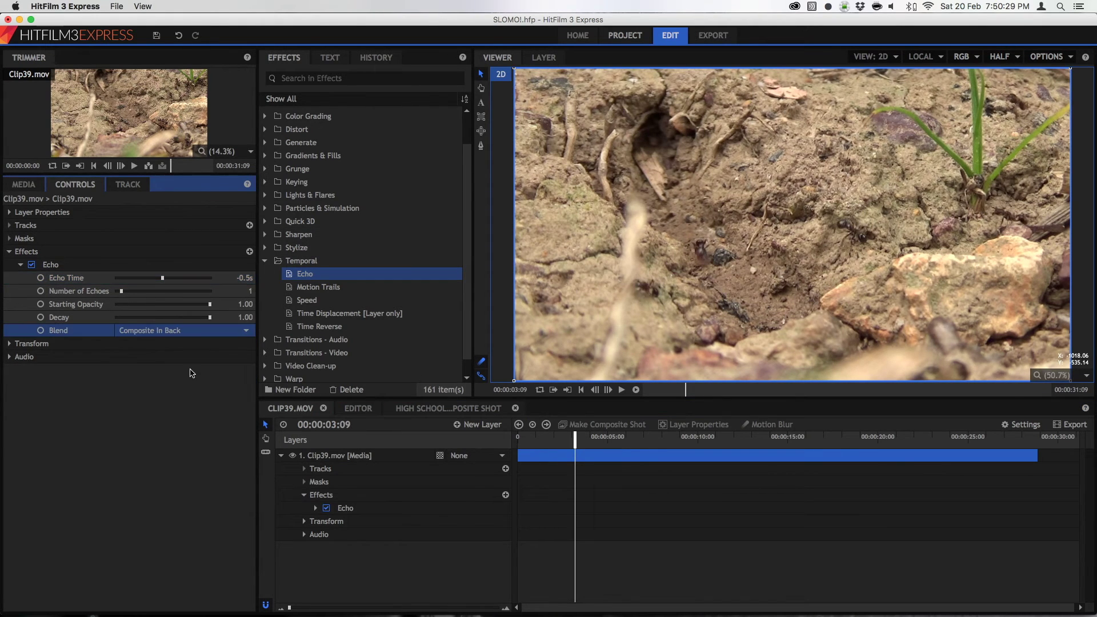
left_click(208, 333)
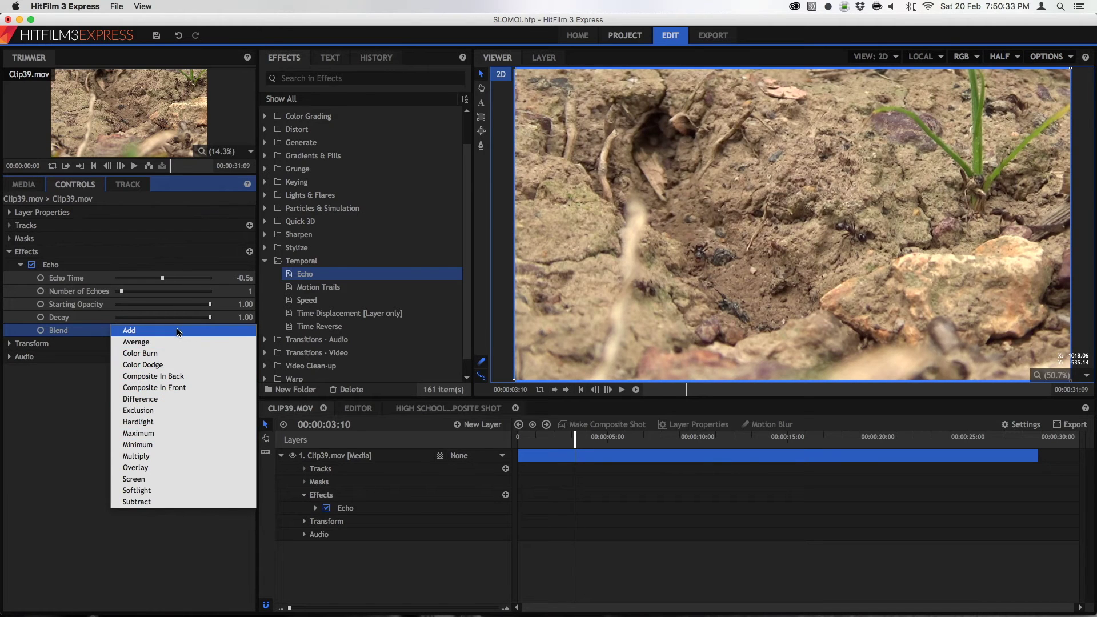
left_click(177, 331)
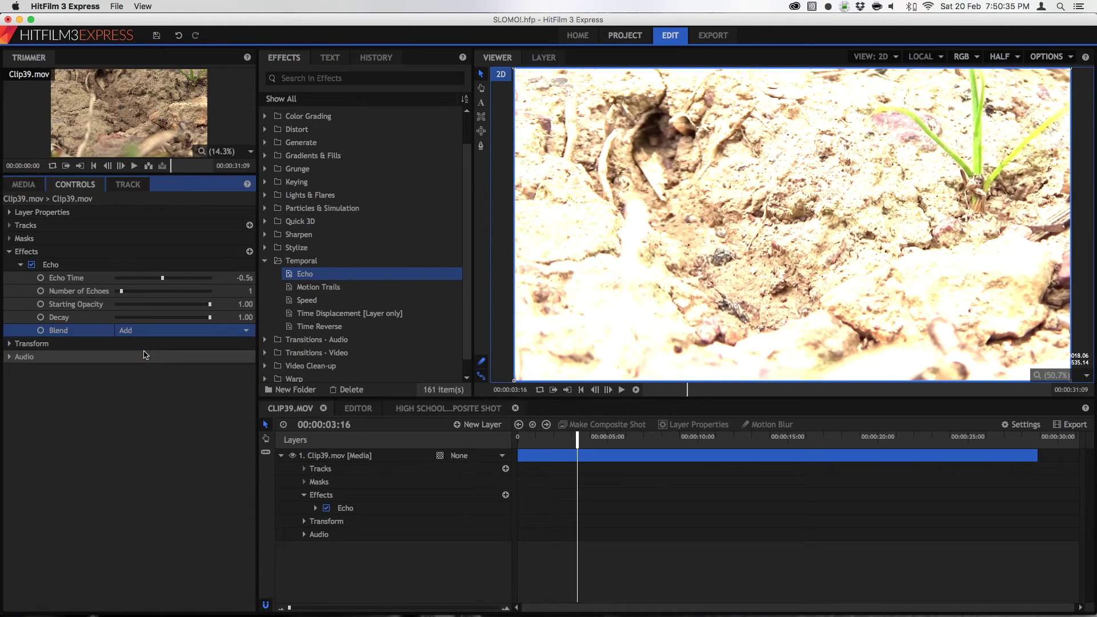
left_click(150, 331)
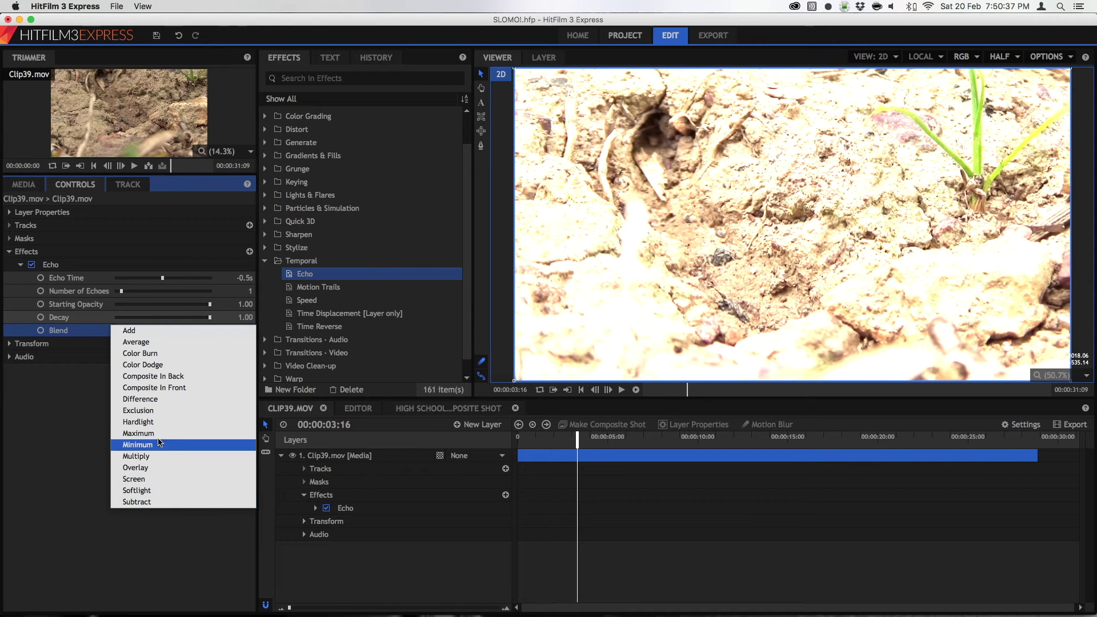
left_click(147, 469)
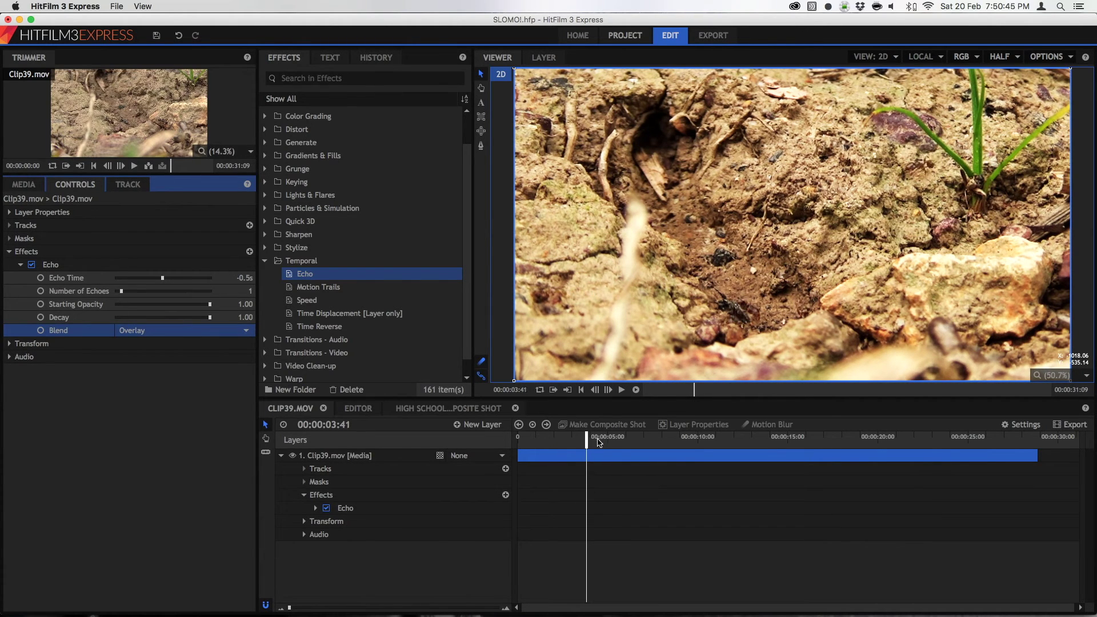
Play and scrub the ant clip to preview the Overlay echo.
left_click_drag(579, 443, 505, 450)
key("space")
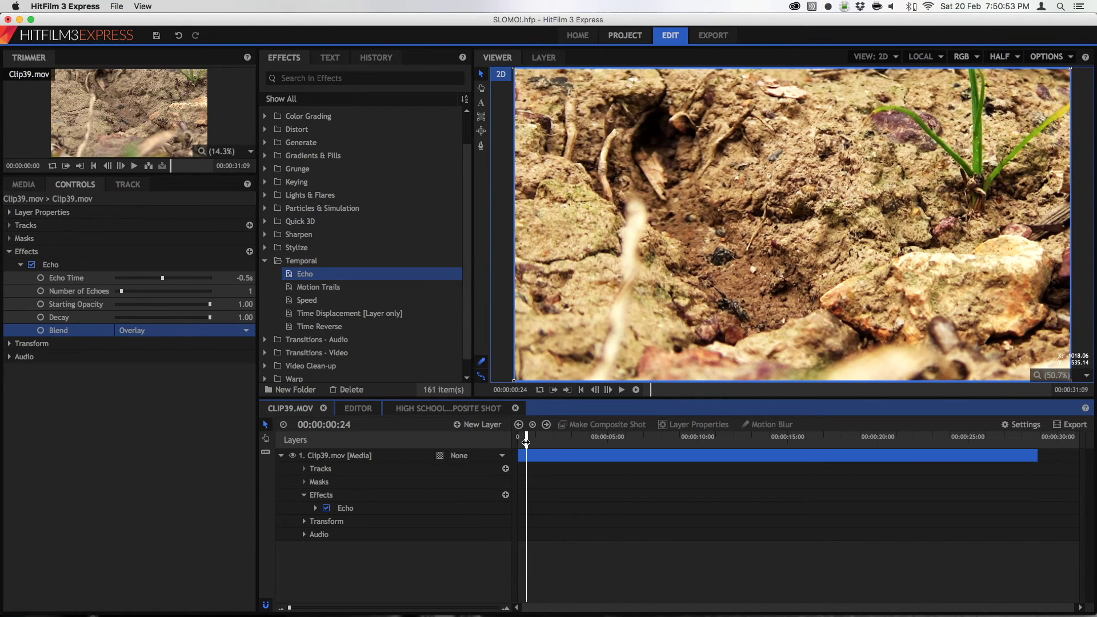
mouse_move(527, 470)
left_mouse_down()
mouse_move(514, 457)
mouse_move(537, 444)
mouse_move(517, 460)
left_mouse_up()
left_click(530, 443)
left_click(523, 445)
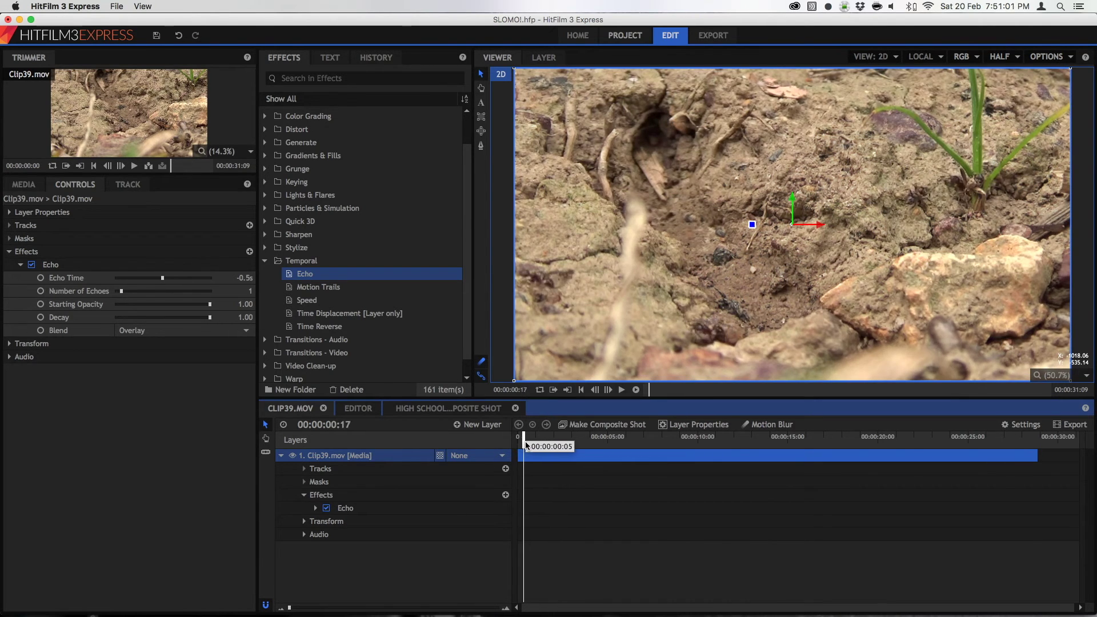
left_click(529, 443)
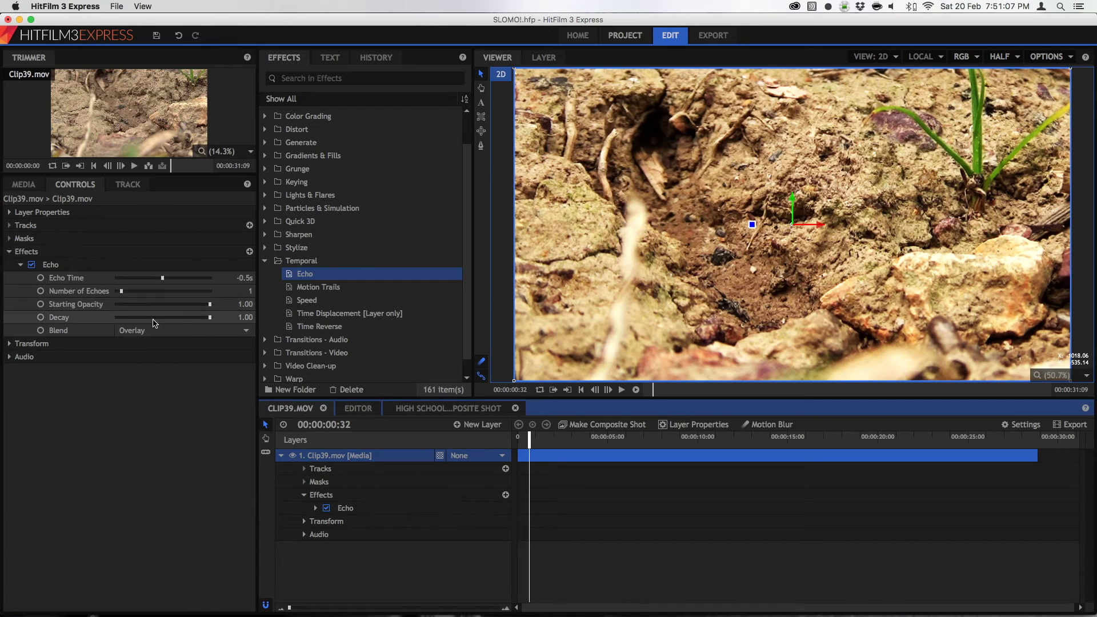
Adjust echo decay, test 7 echoes along the clip, then set Number of Echoes to 2.
left_click_drag(179, 320, 260, 305)
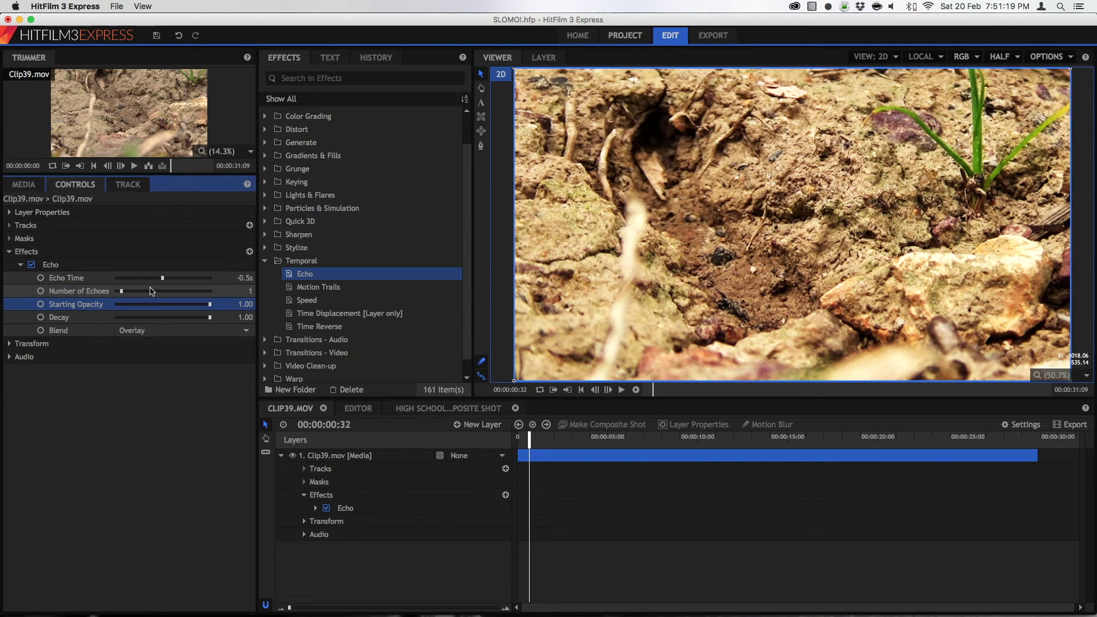
left_click(151, 291)
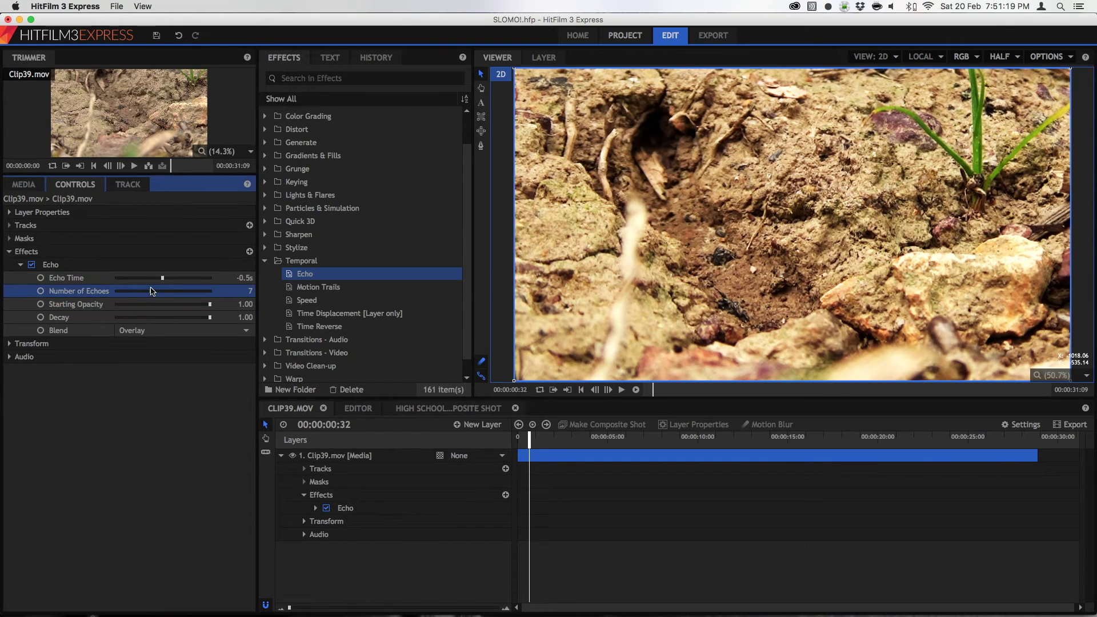
left_click(559, 441)
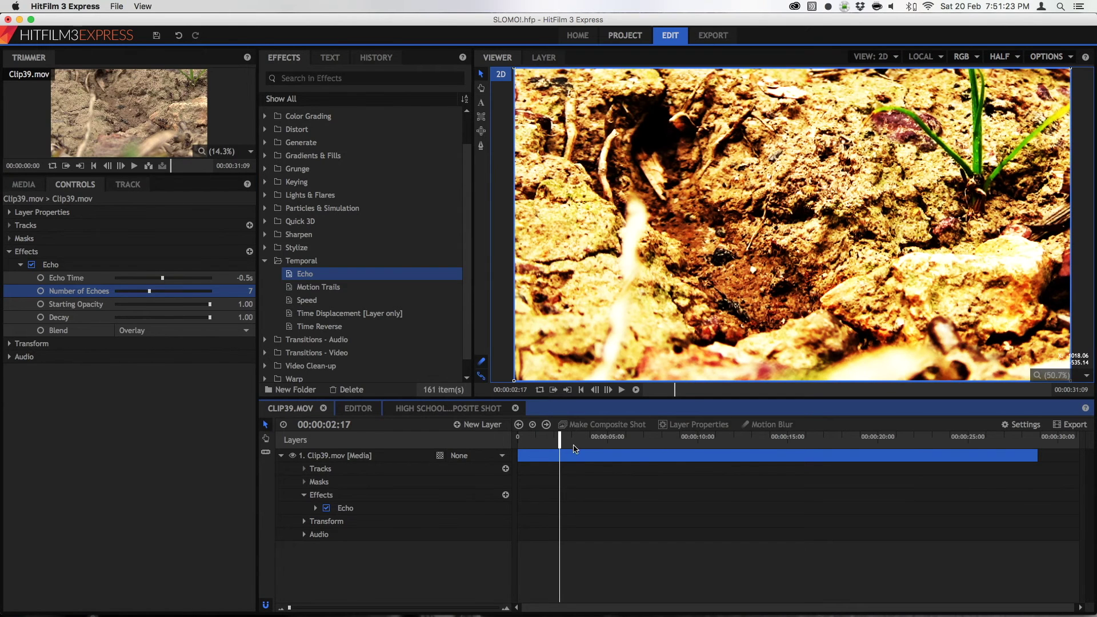
left_click(779, 443)
key("Left")
key("Left")
key("Left")
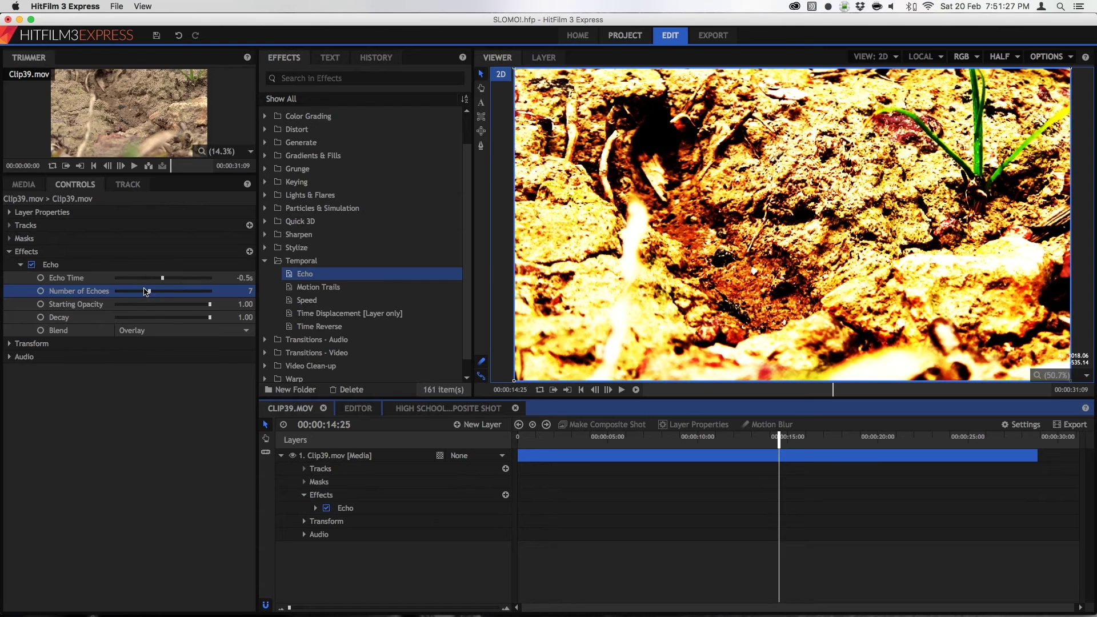
left_click(251, 292)
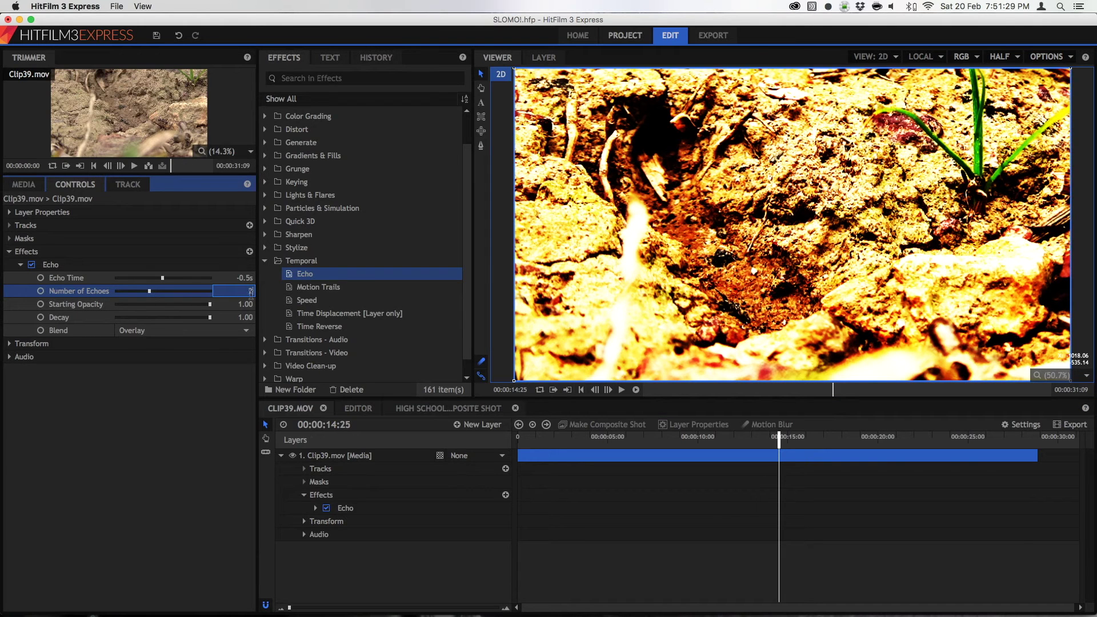
type("2")
key("Return")
left_click(71, 267)
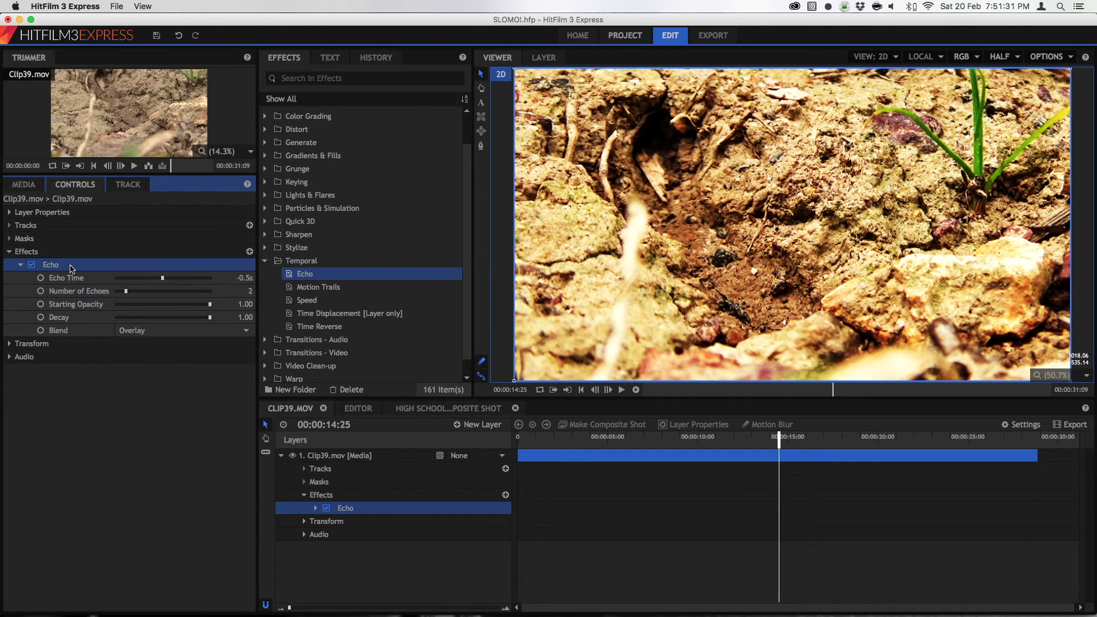
Replace the Echo effect with Motion Trails and play the clip from the start.
key("Delete")
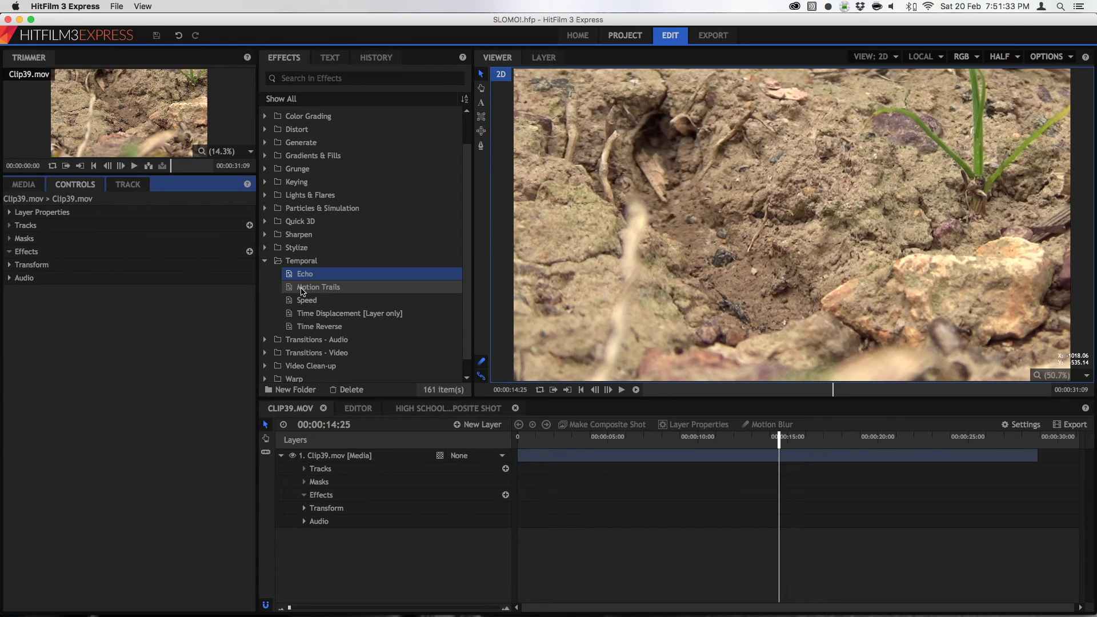
left_click_drag(302, 292, 537, 462)
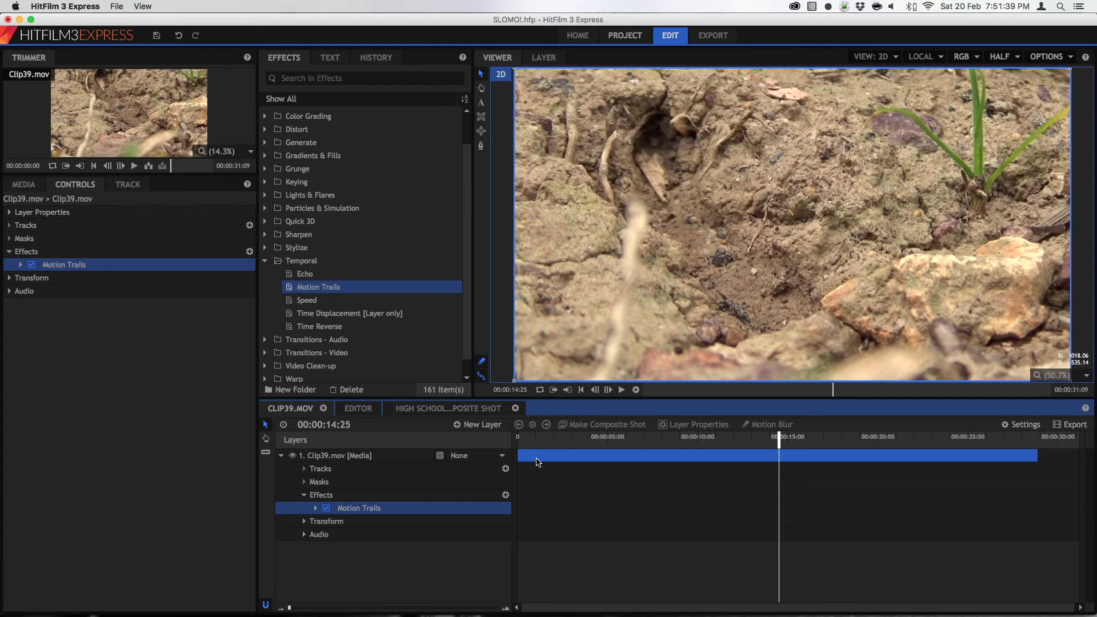
left_click(21, 265)
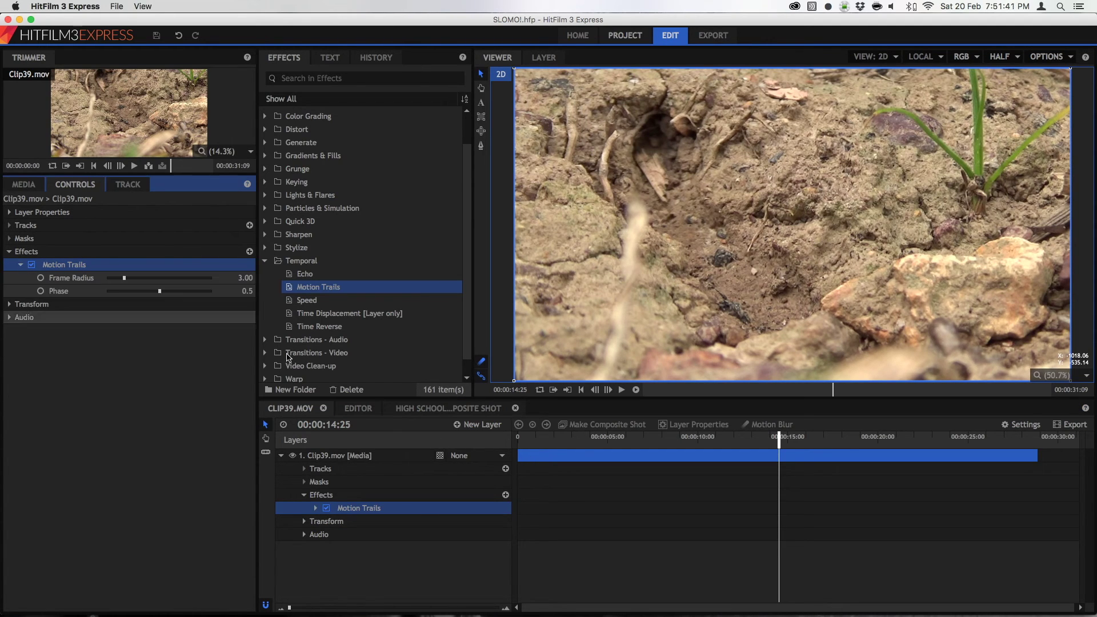
left_click_drag(536, 445, 486, 444)
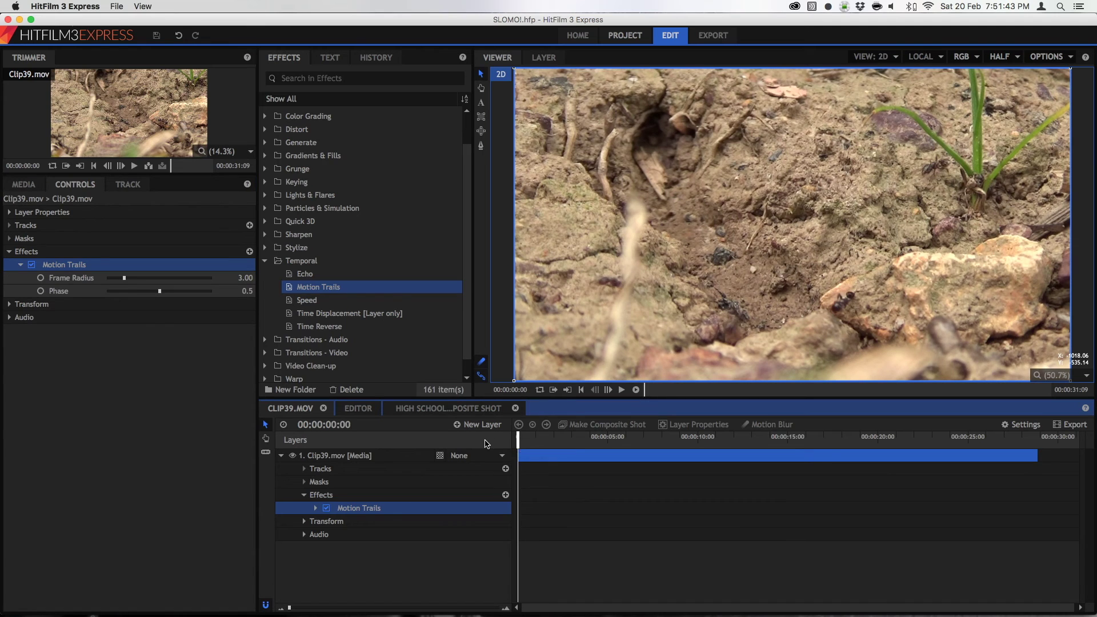
key("space")
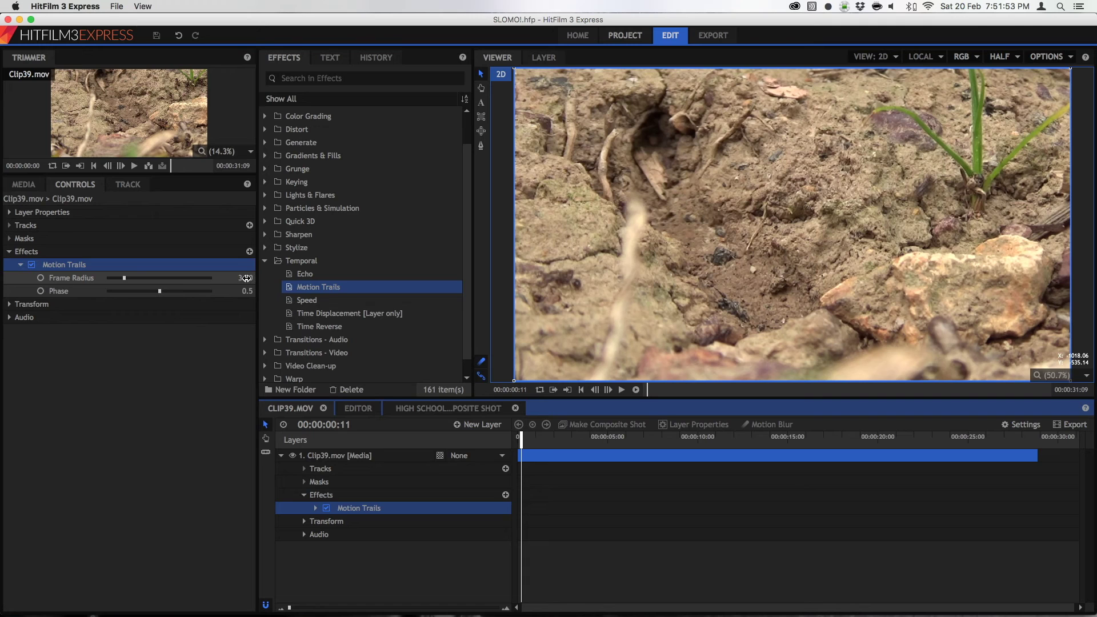
Set the Motion Trails Frame Radius to 10 and check it about a second in.
left_click(246, 279)
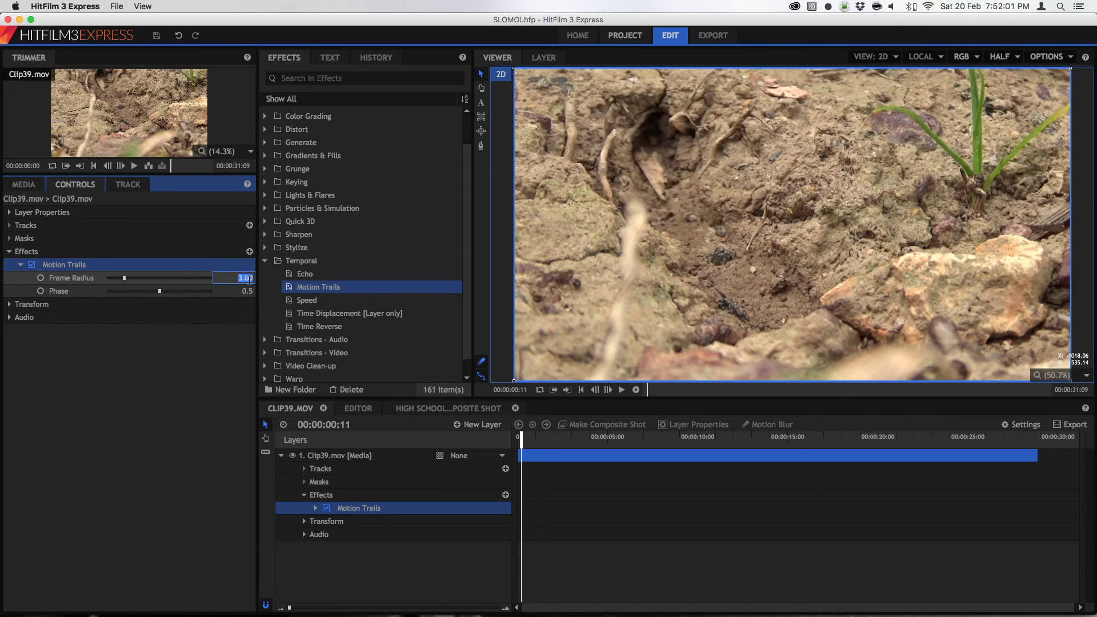
type("1")
key("Return")
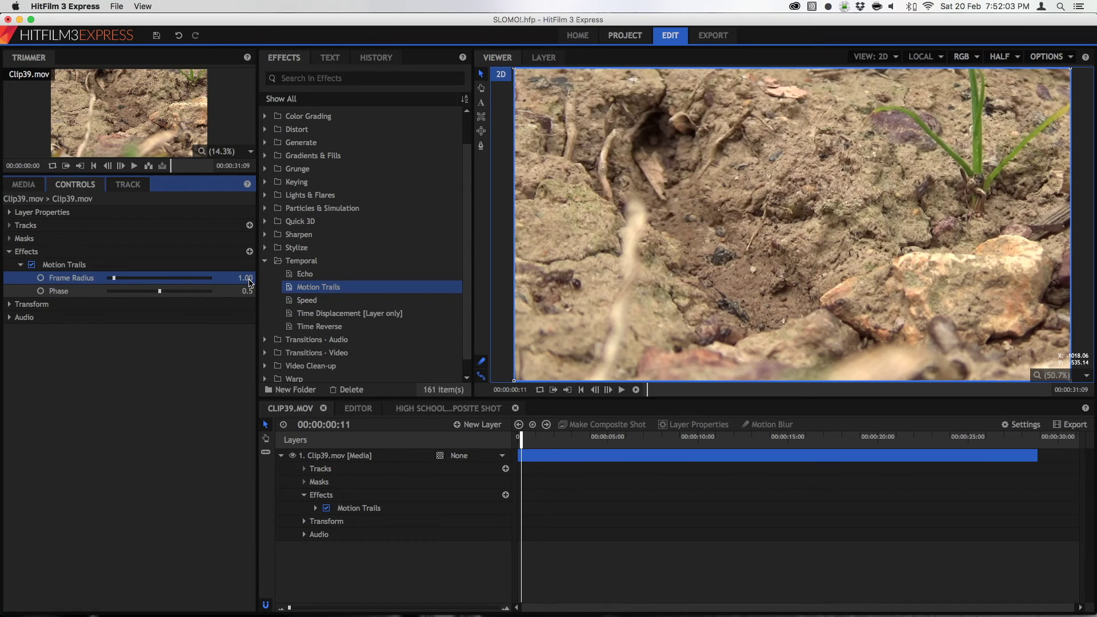
left_click(246, 277)
type("0")
key("Return")
left_click(247, 279)
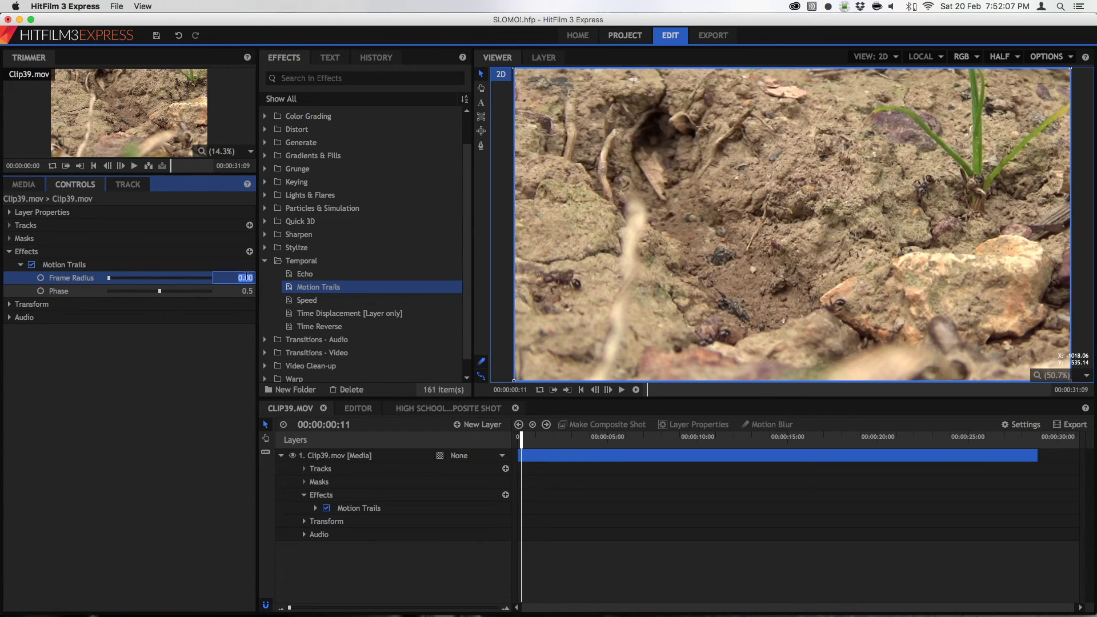
type("1")
key("Return")
left_click(247, 278)
type("10")
key("Return")
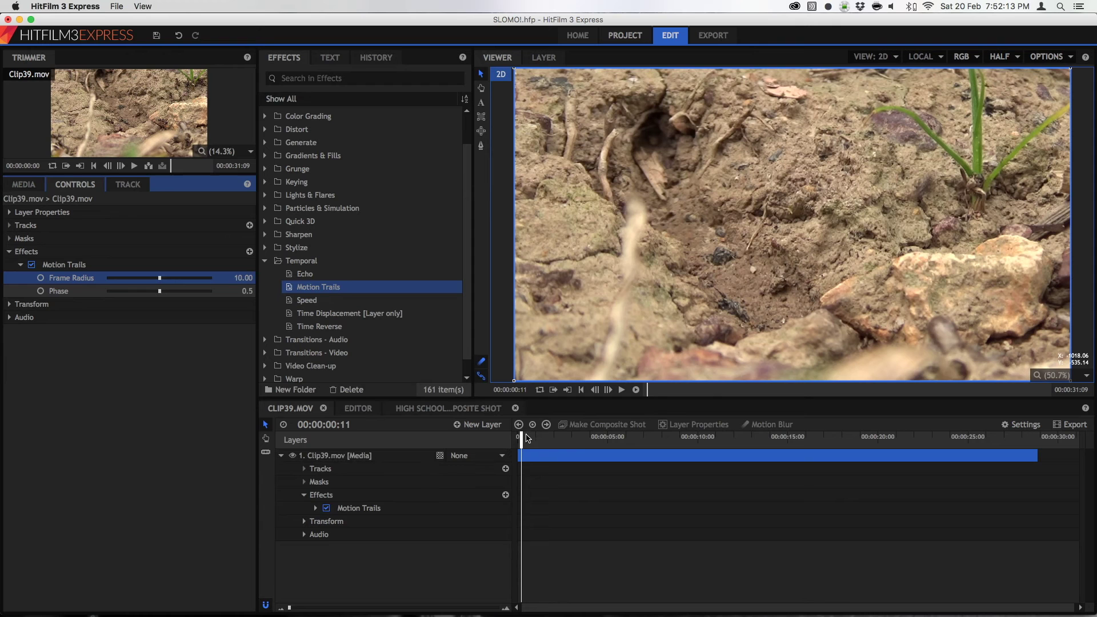
left_click_drag(526, 437, 567, 429)
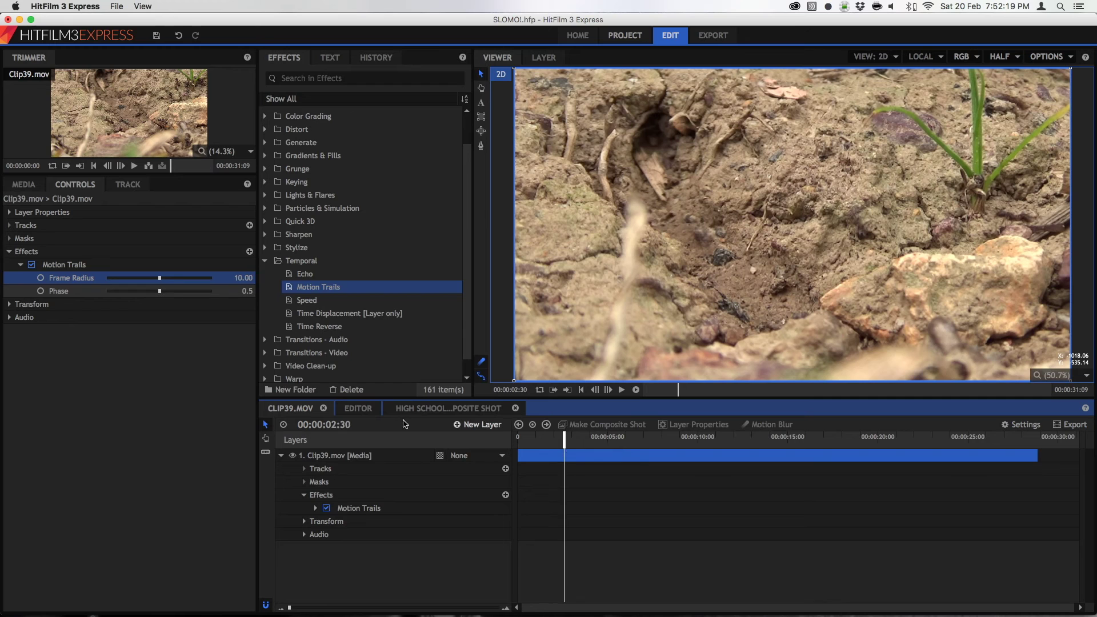
Try Motion Trails Phase values between 0 and 1.00.
left_click(169, 292)
left_click_drag(88, 303, 263, 303)
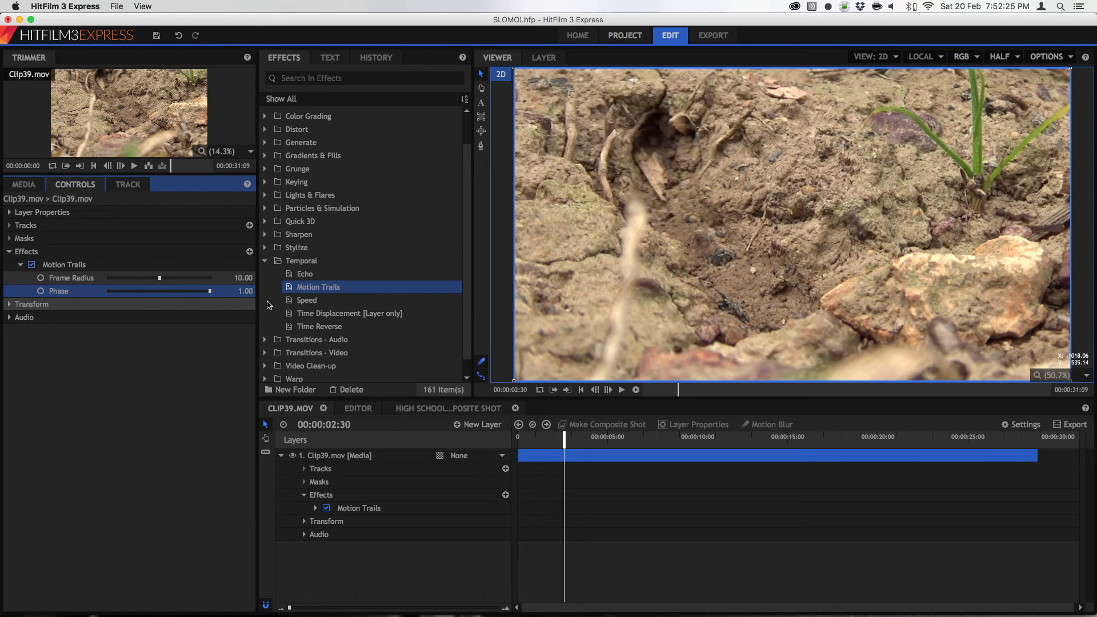
left_click_drag(170, 311, 109, 313)
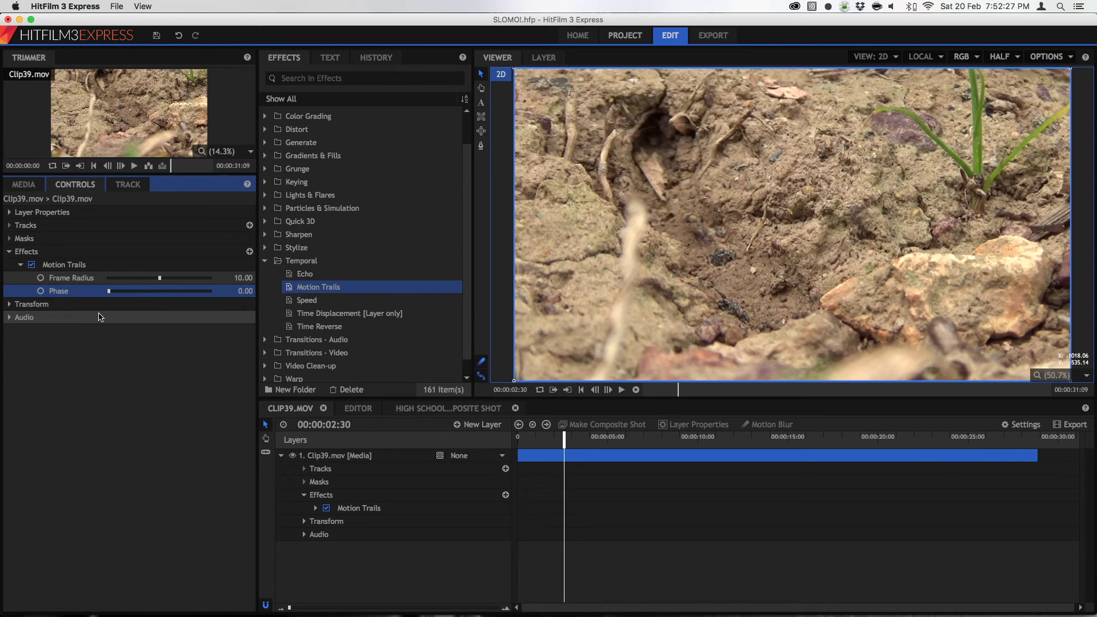
key("super+z")
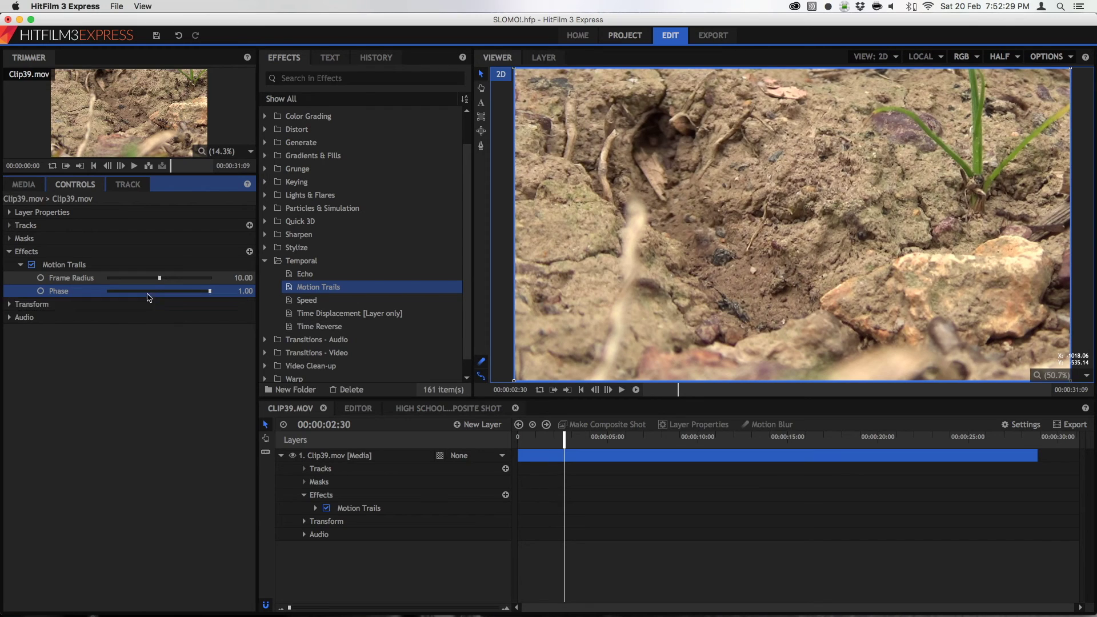
left_click(68, 266)
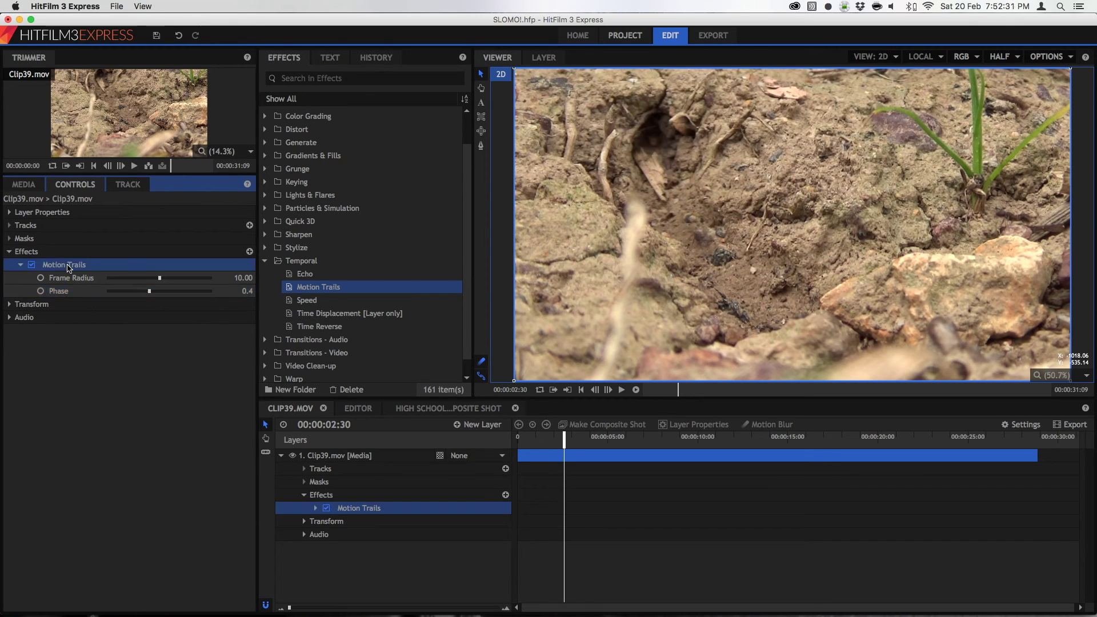
Swap Motion Trails for Time Reverse, show its settings, and play the reversed ant footage.
key("Delete")
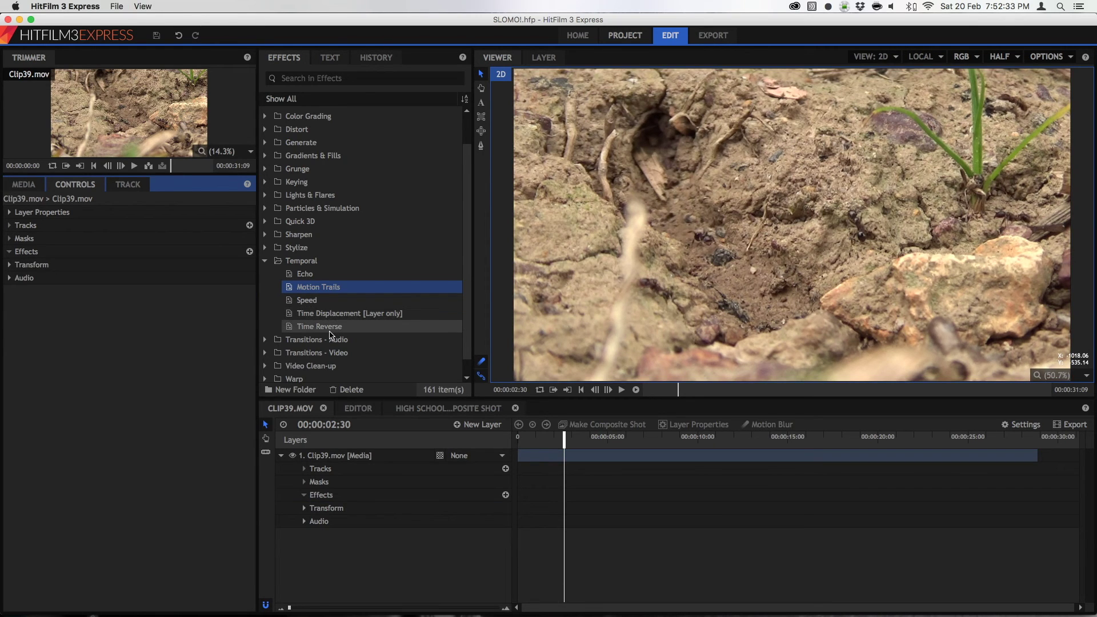
left_click_drag(320, 326, 561, 462)
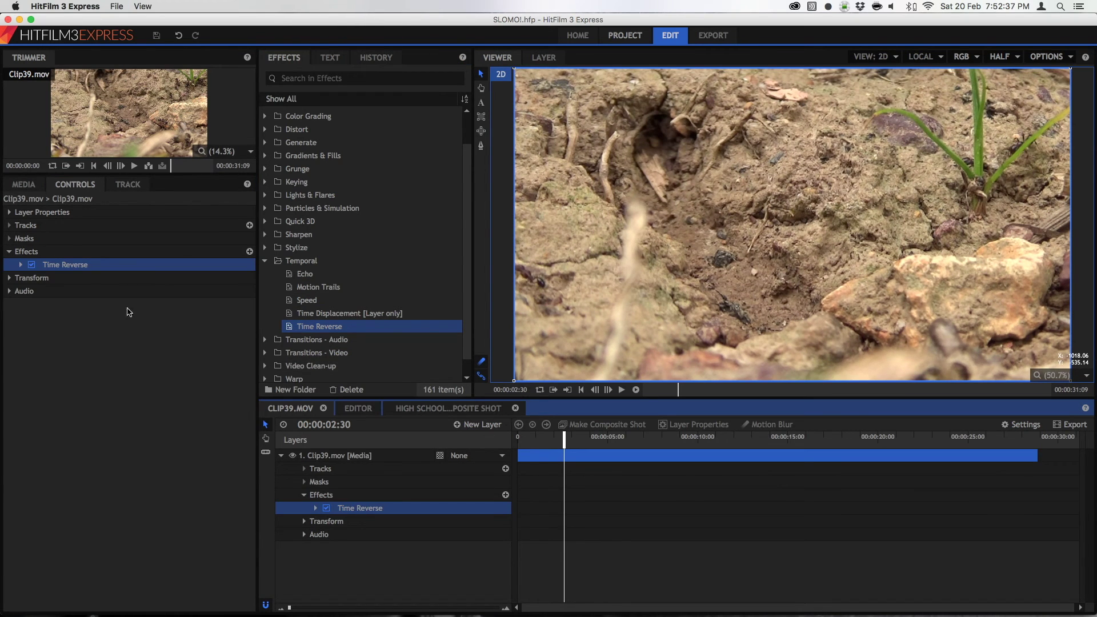
left_click(20, 263)
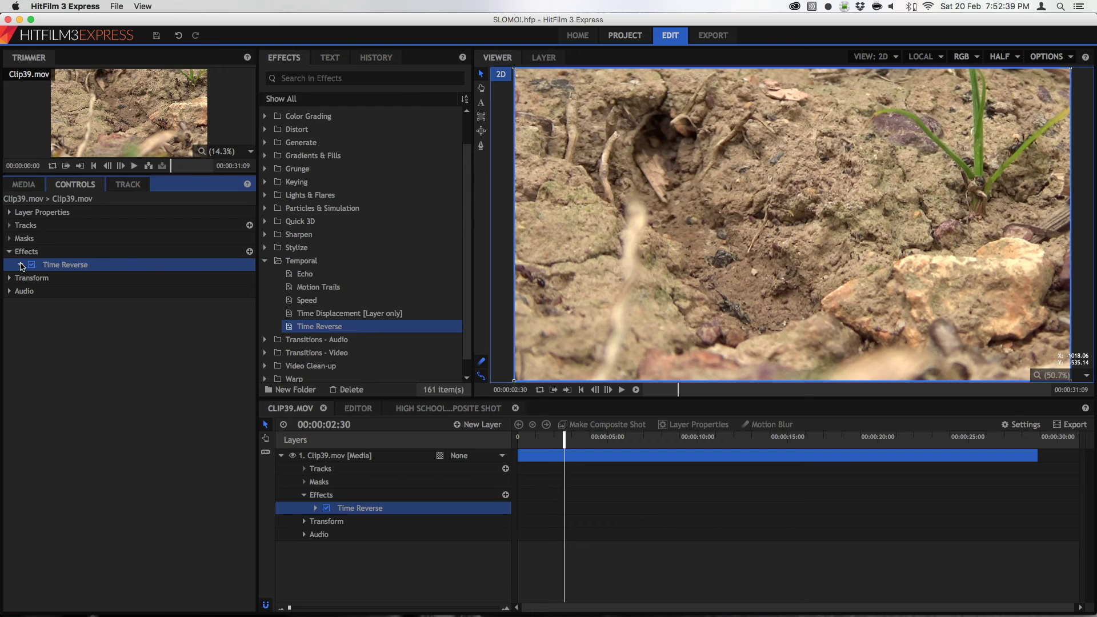
left_click(21, 265)
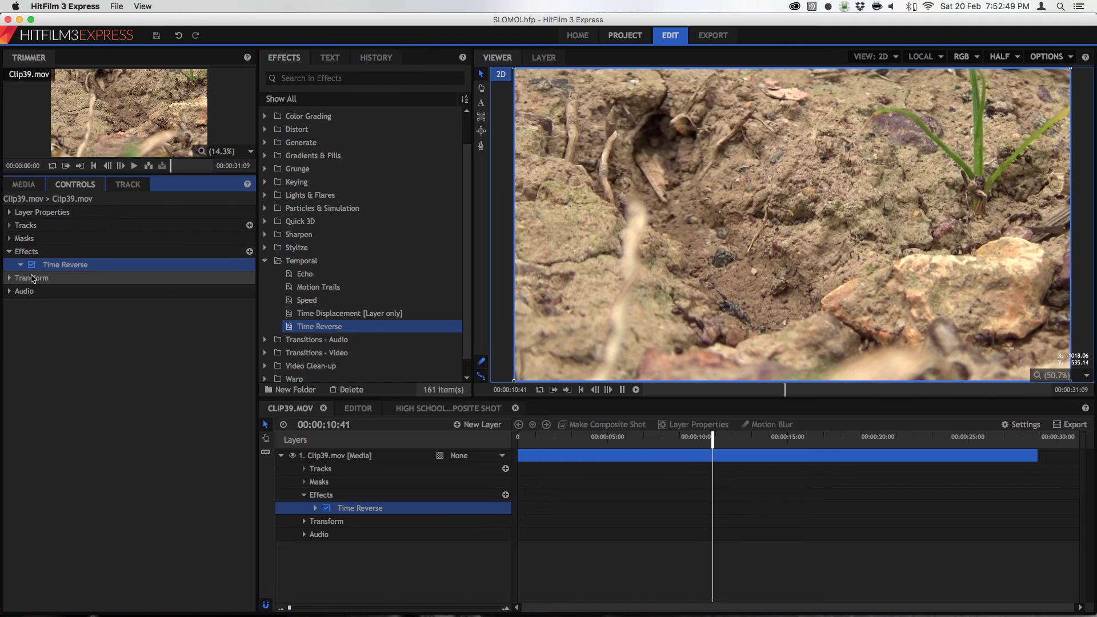
key("space")
Replace Time Reverse with a Speed effect set to -2.00.
left_click(416, 512)
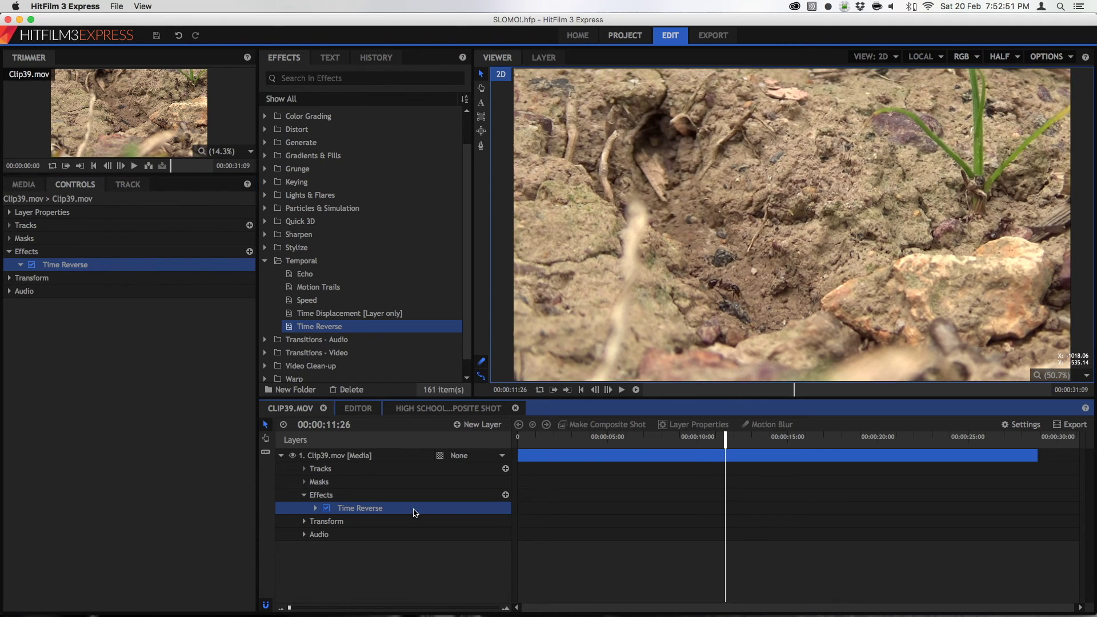
key("Delete")
left_click_drag(307, 300, 526, 457)
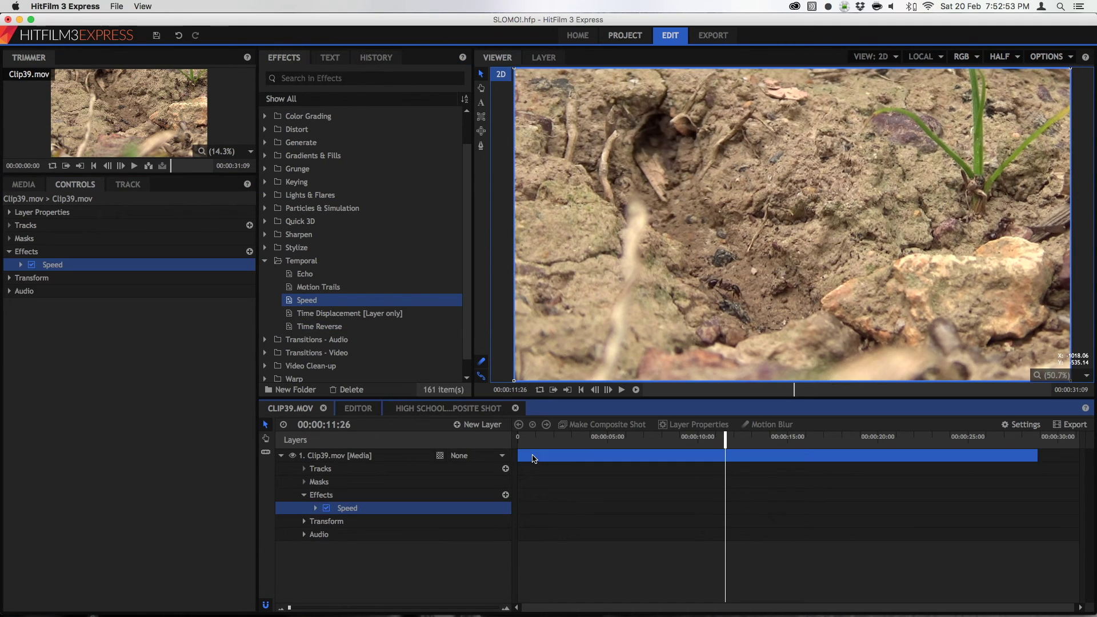
left_click(21, 265)
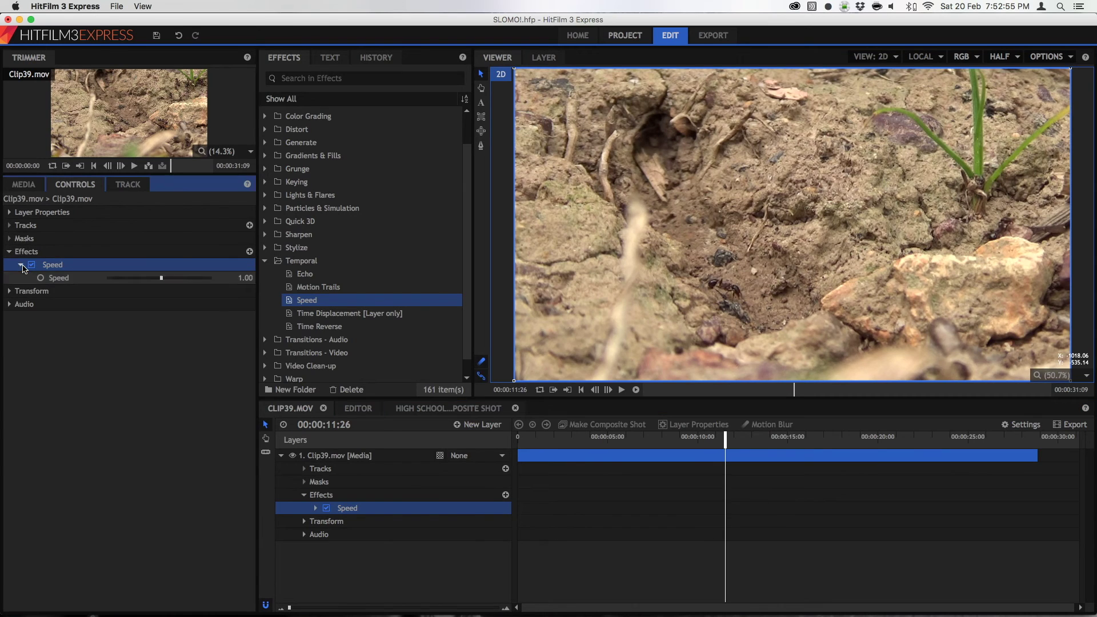
left_click(246, 278)
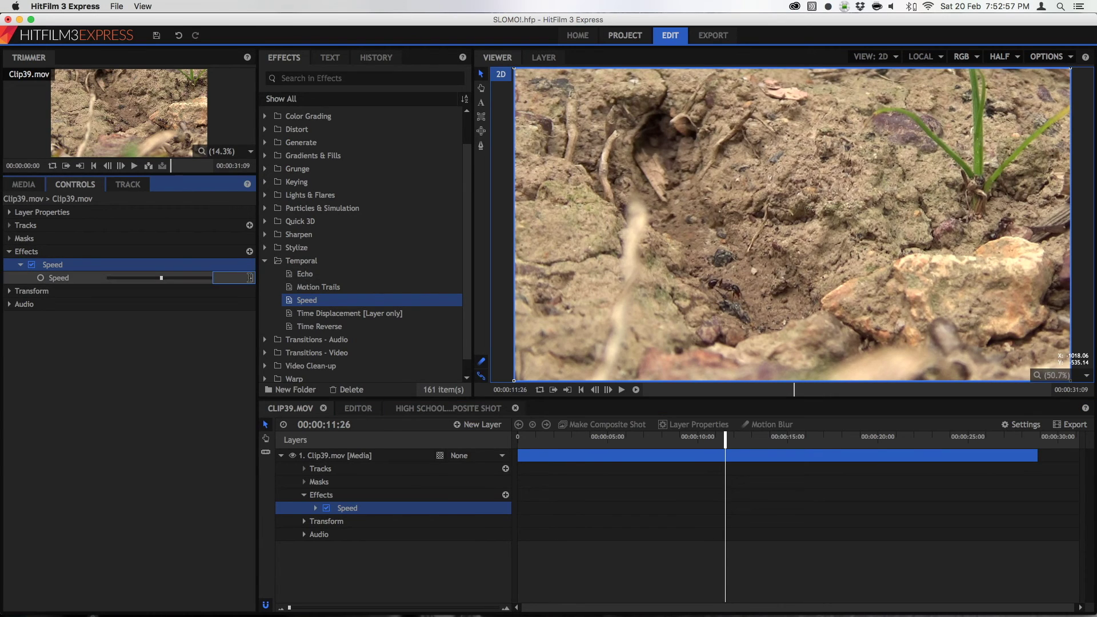
type("-2")
key("Return")
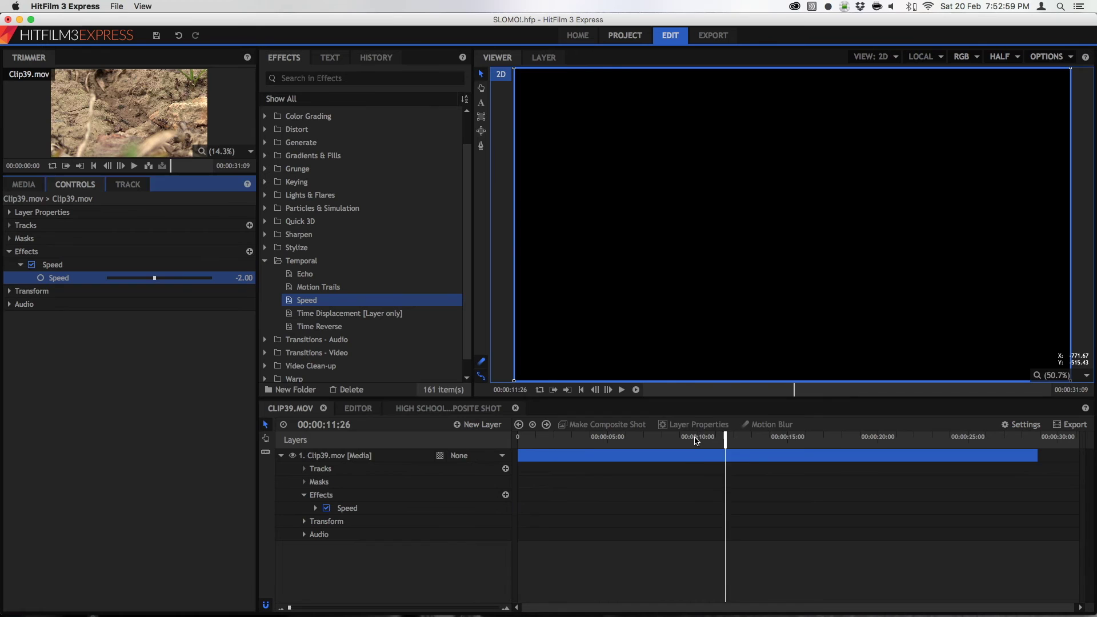
Scrub around six seconds to preview, then delete the Speed effect.
left_click(636, 438)
left_click_drag(553, 445, 630, 446)
left_click(176, 264)
key("Delete")
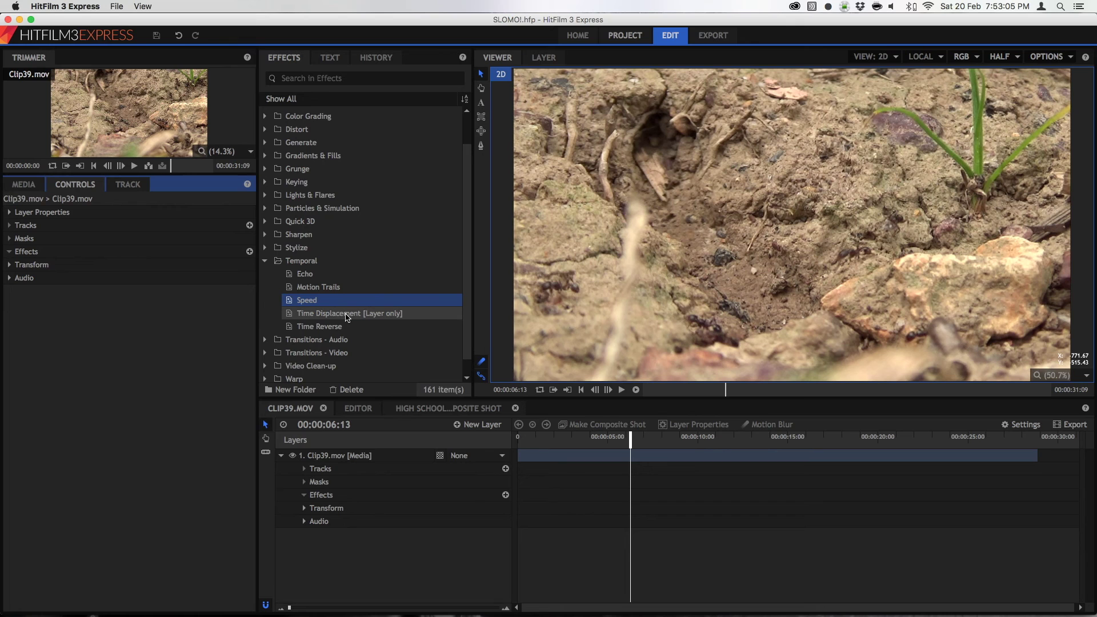
Drop Time Displacement onto the ant clip and scrub from the start past 1.5 seconds.
left_click_drag(348, 316, 527, 459)
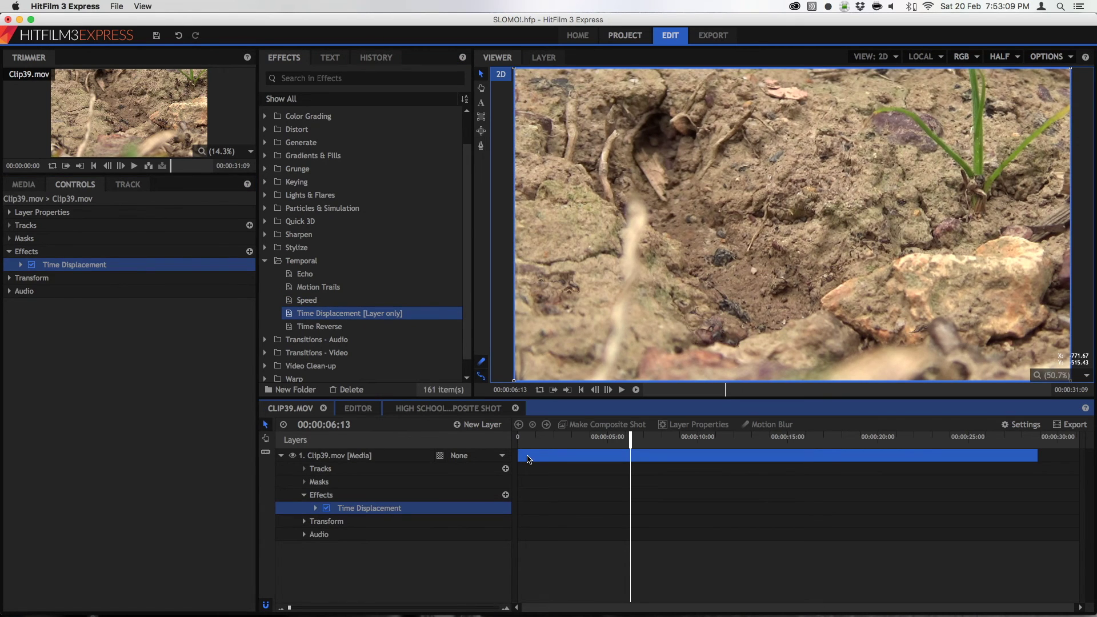
left_click_drag(533, 443, 493, 446)
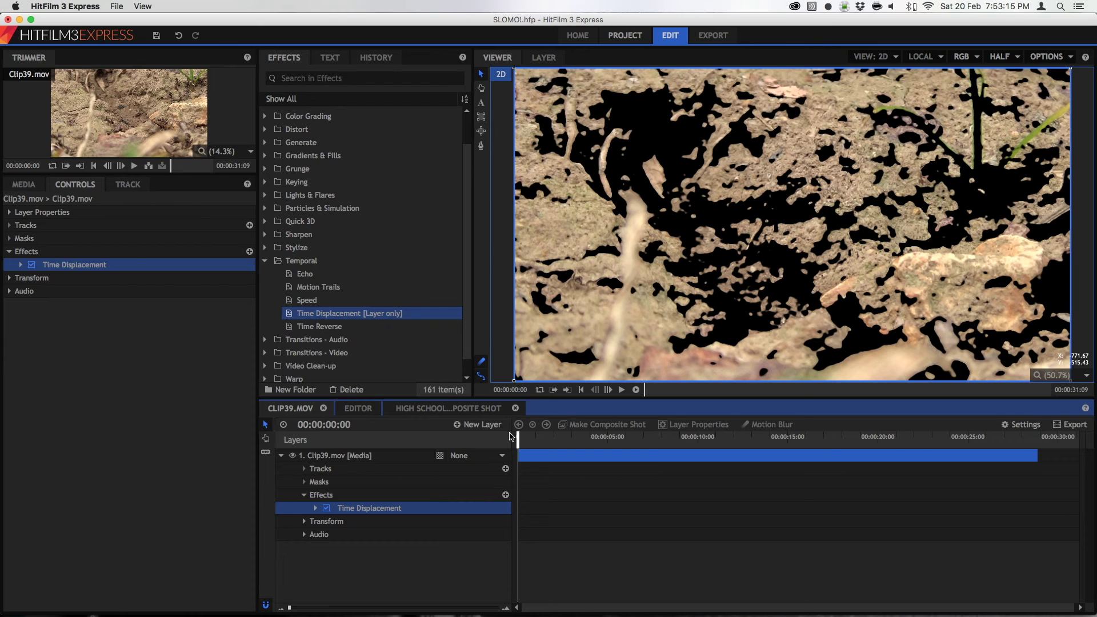
left_click_drag(542, 441, 553, 441)
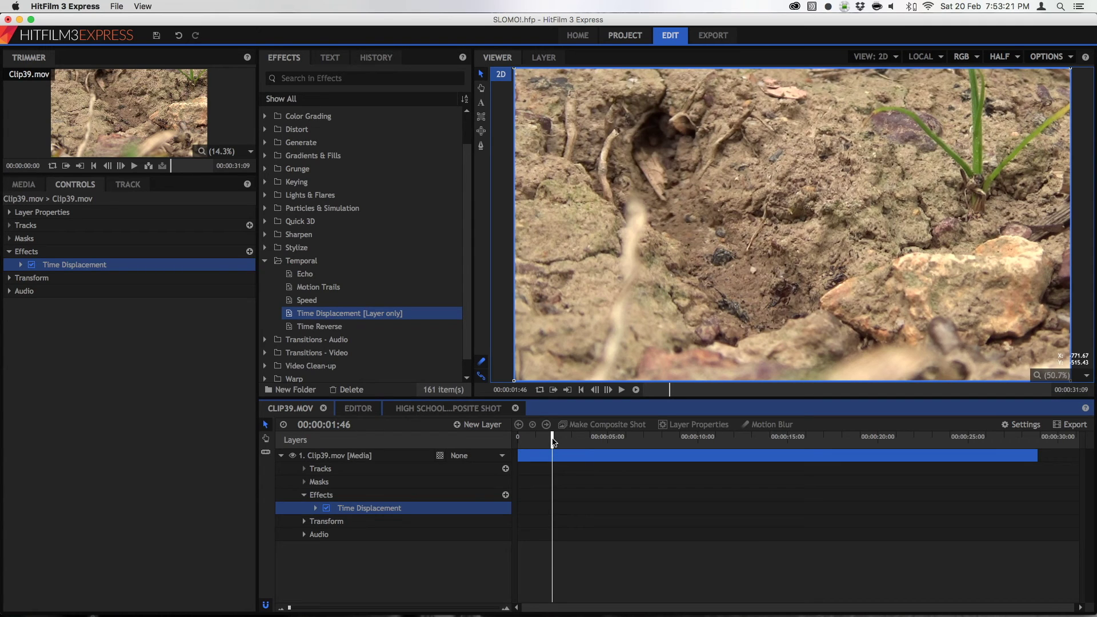
left_click_drag(553, 441, 581, 442)
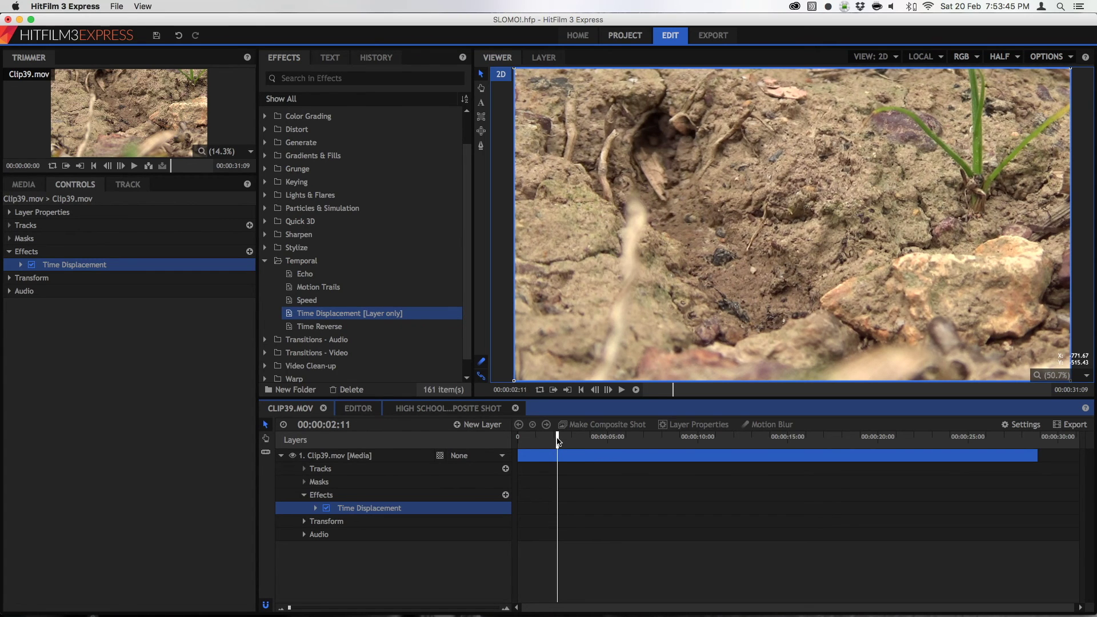
Expand the Time Displacement and Displacement controls and scrub a few frames into the clip.
left_click_drag(558, 440, 559, 440)
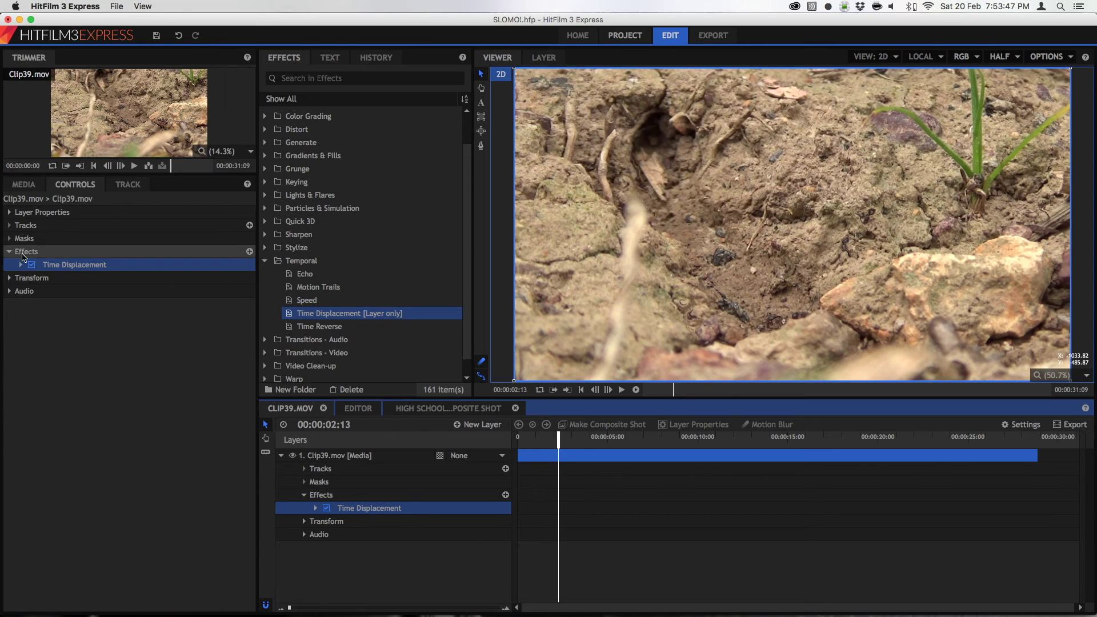
left_click(20, 265)
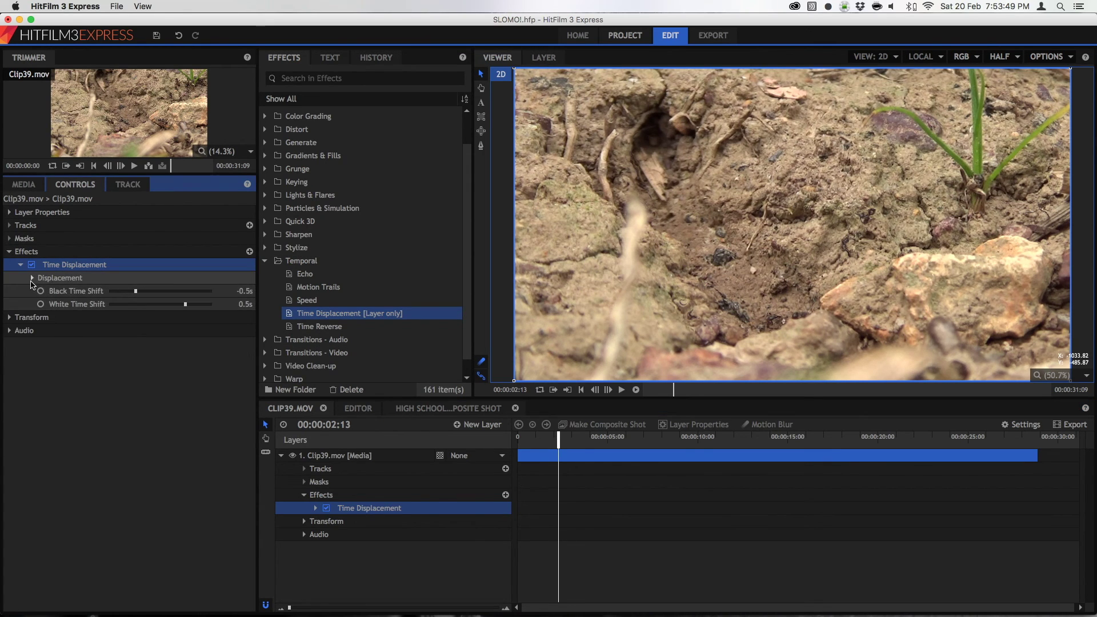
left_click(32, 278)
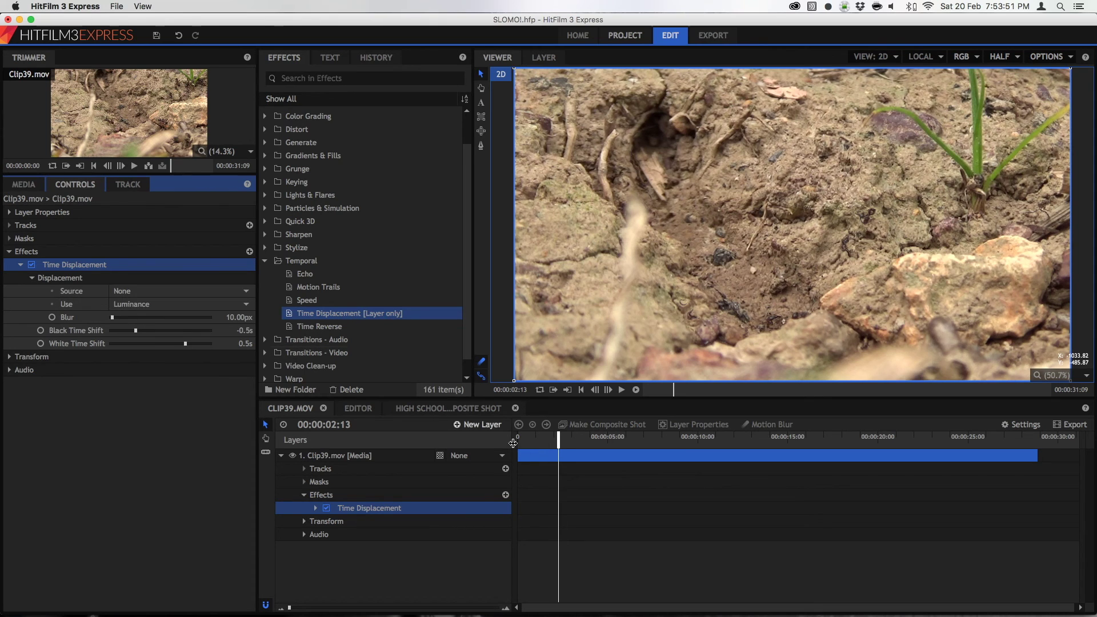
left_click(567, 439)
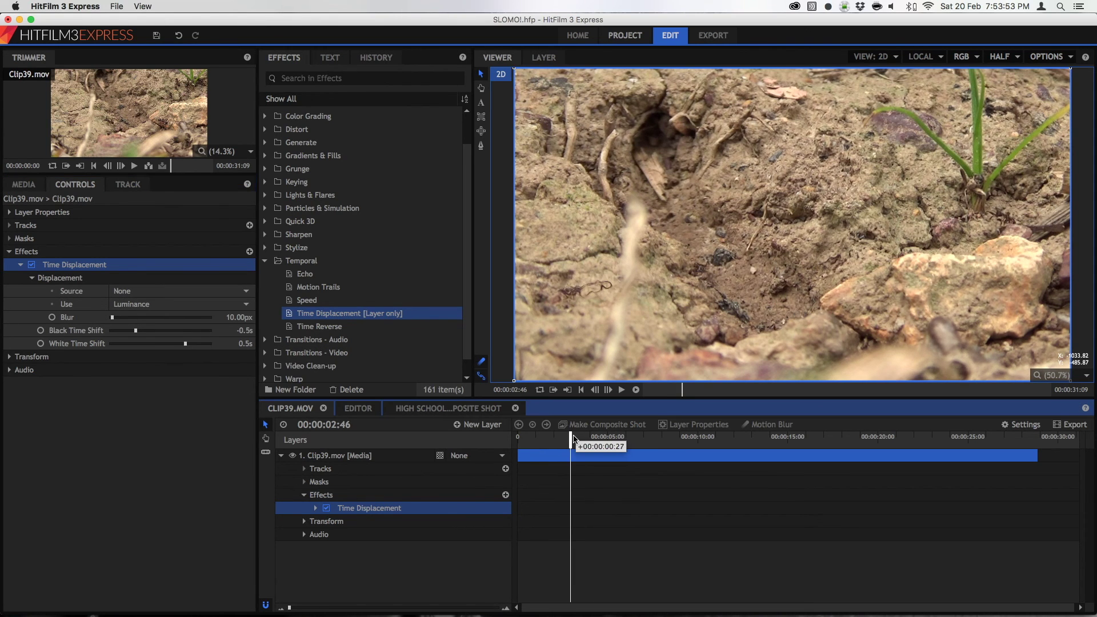
left_click_drag(570, 438, 568, 439)
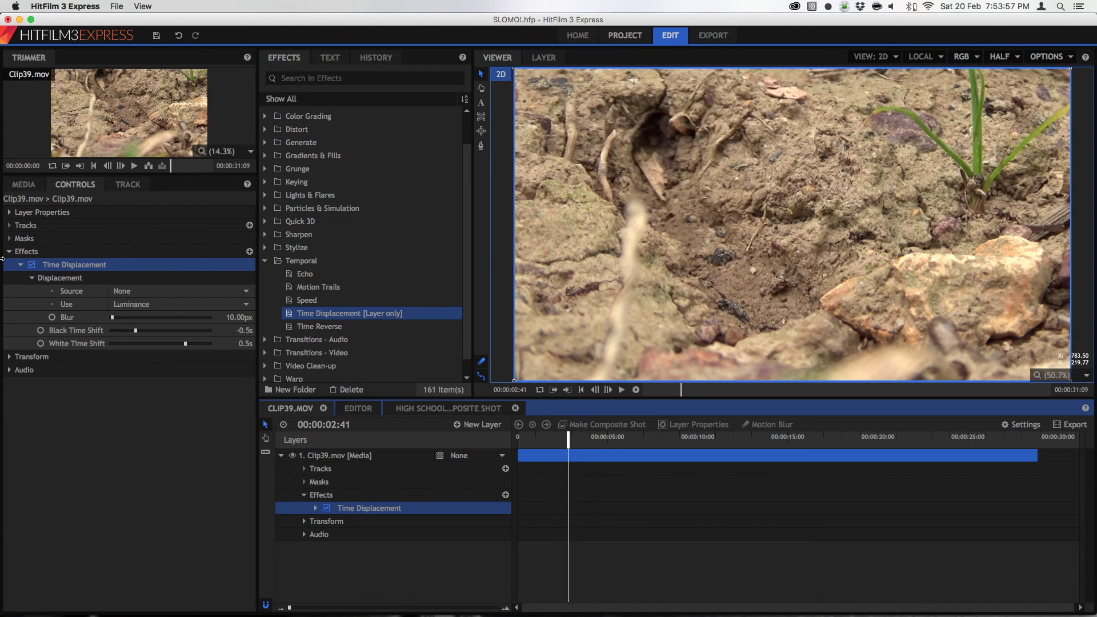
Try the Red and Average displacement channels, then settle on Luminance.
left_click(128, 304)
left_click(128, 307)
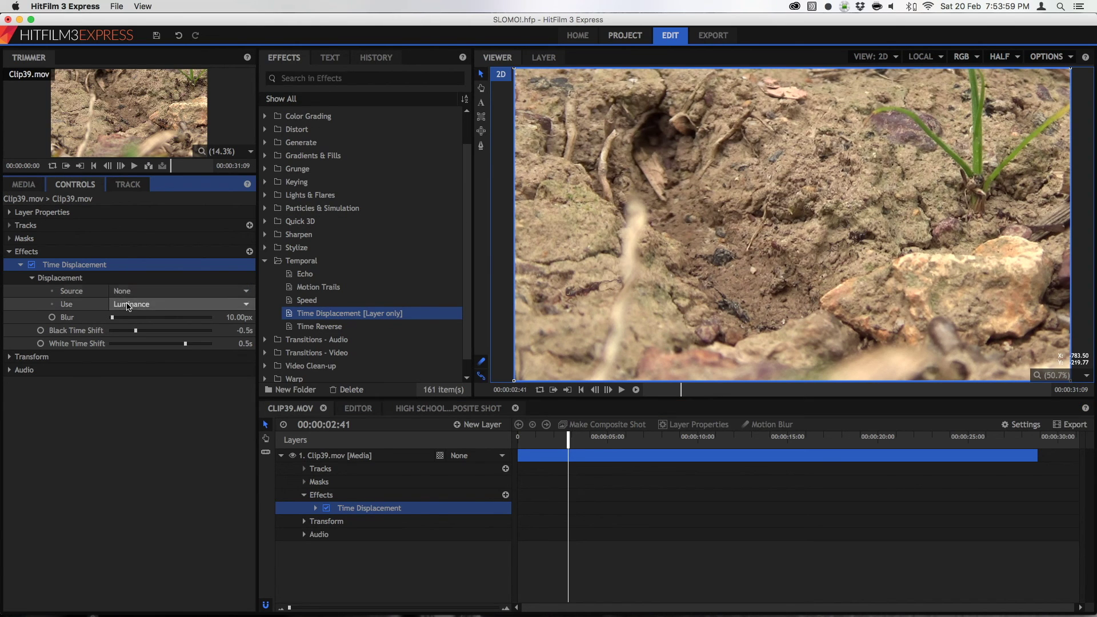
left_click(129, 306)
left_click(135, 306)
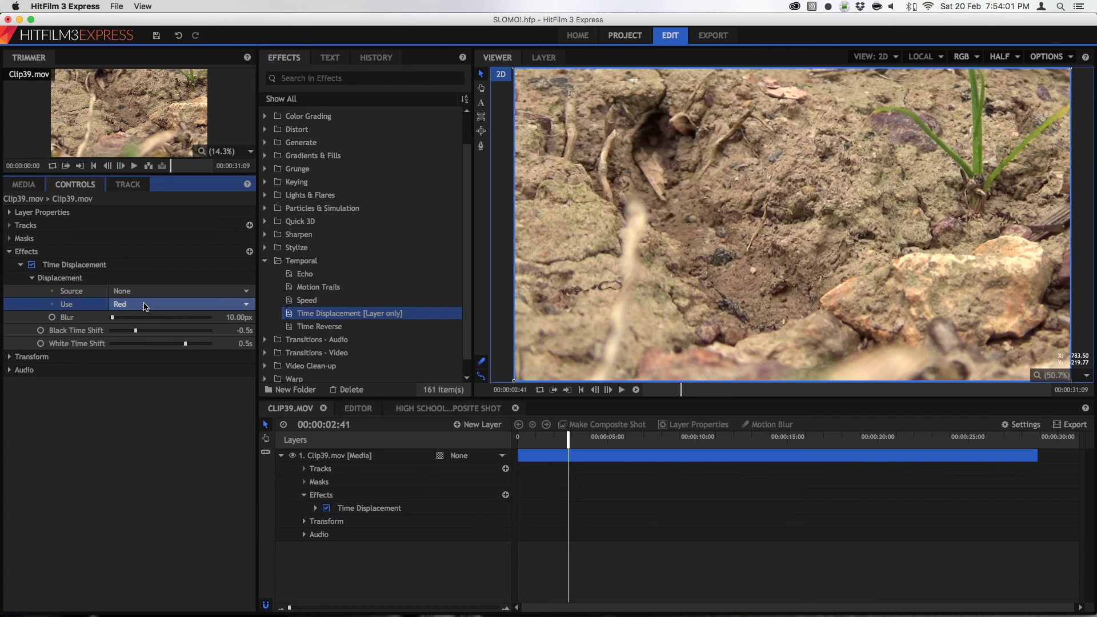
left_click(146, 305)
left_click(146, 355)
left_click(162, 304)
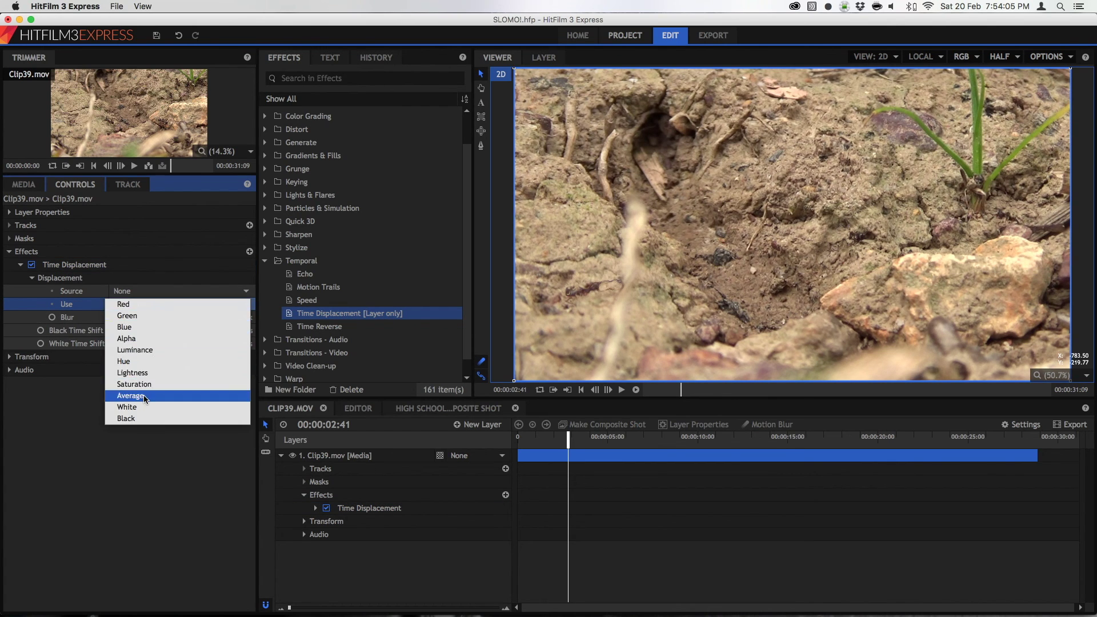
left_click(147, 397)
left_click(169, 307)
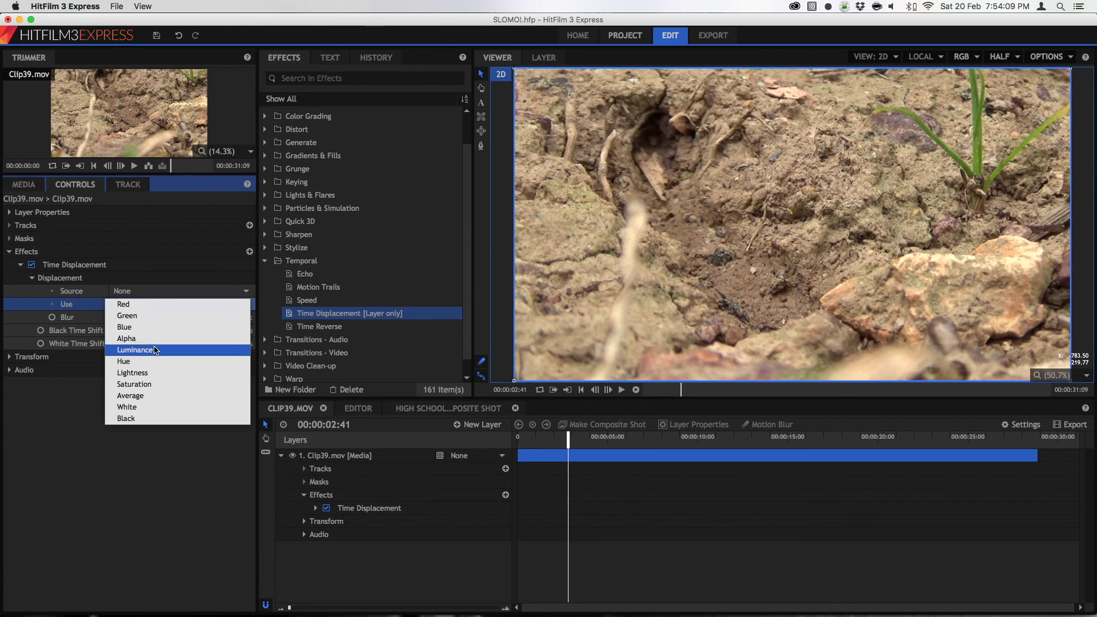
left_click(152, 350)
Set displacement Blur to 0px, Black Time Shift to 0.24s and White Time Shift to 0.32s.
left_click(151, 318)
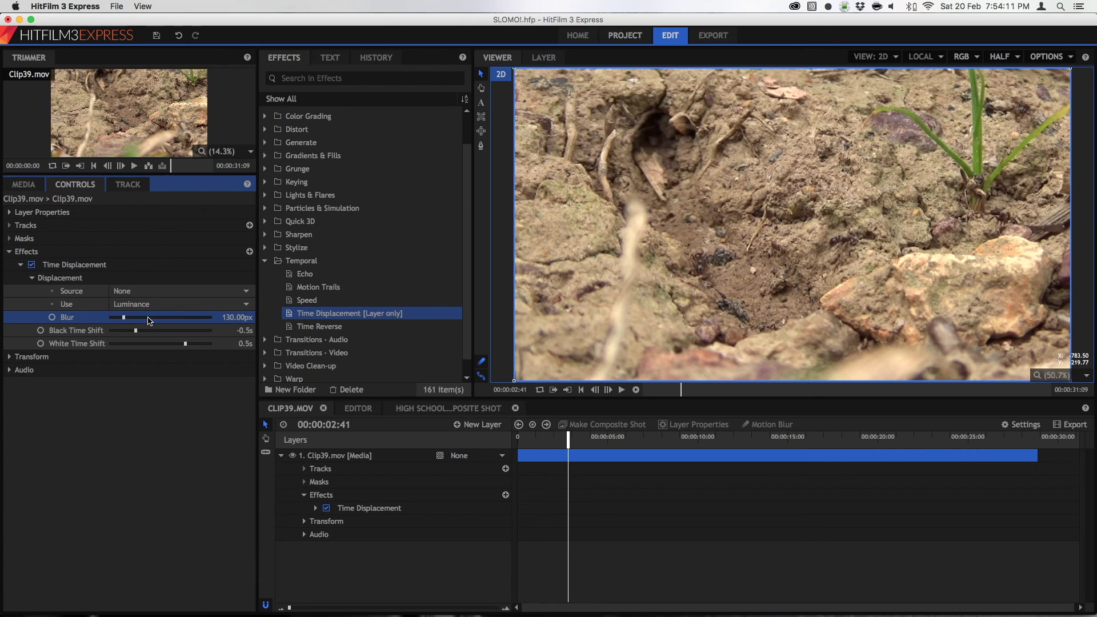
left_click_drag(142, 320, 54, 323)
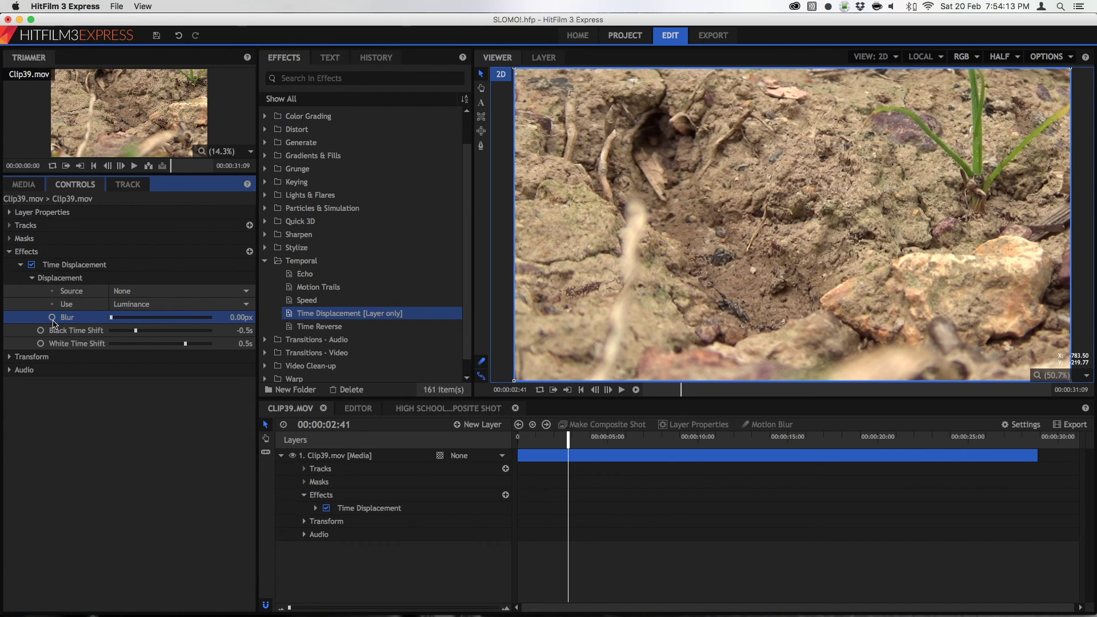
left_click(140, 332)
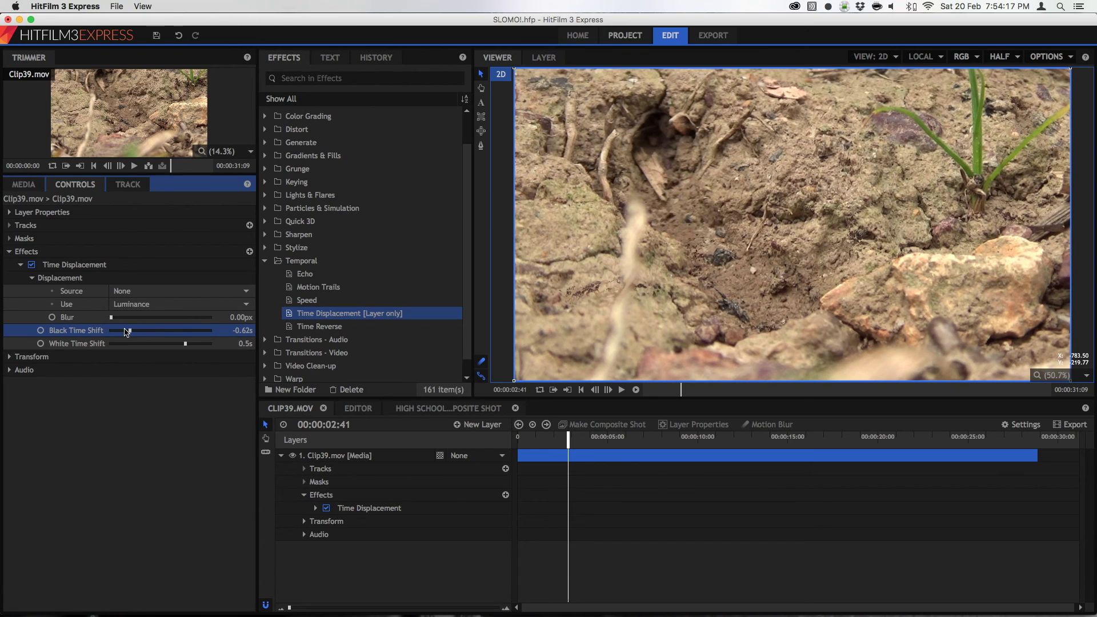
left_click_drag(127, 333, 198, 346)
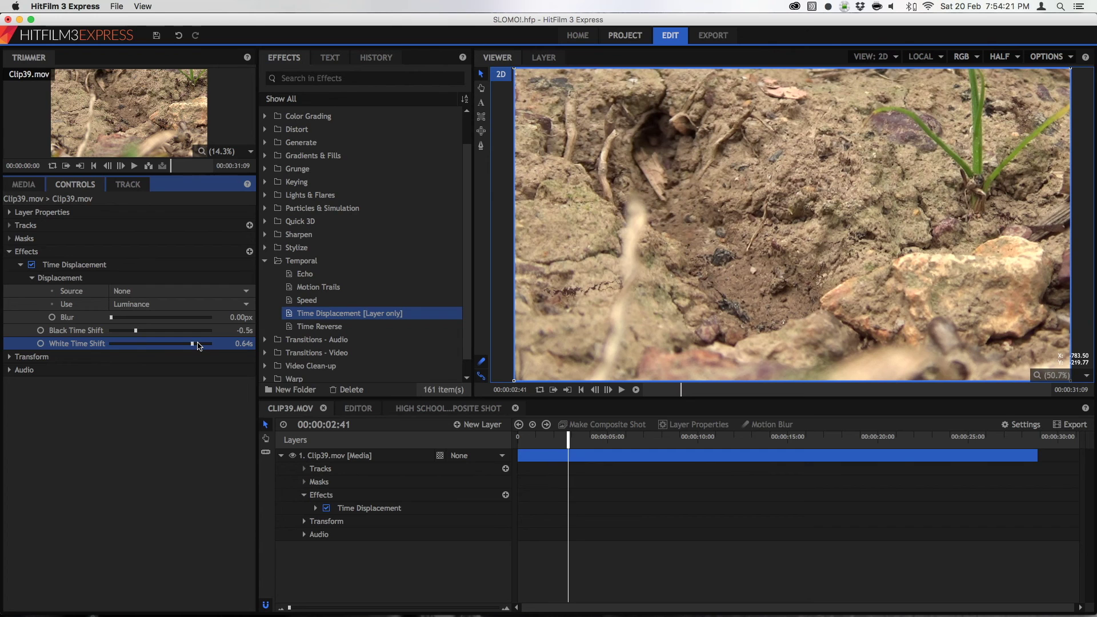
left_click(171, 330)
left_click_drag(172, 344, 177, 345)
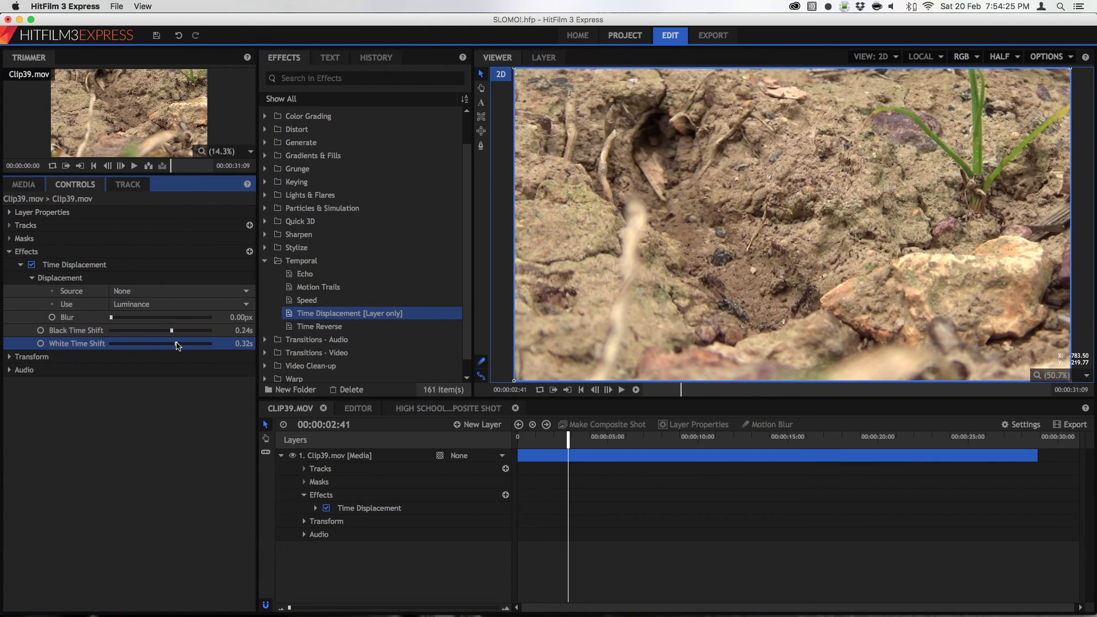
Delete Time Displacement, apply the Temporal Speed effect to Clip39.mov, and expand its Speed property.
left_click(106, 268)
key("Delete")
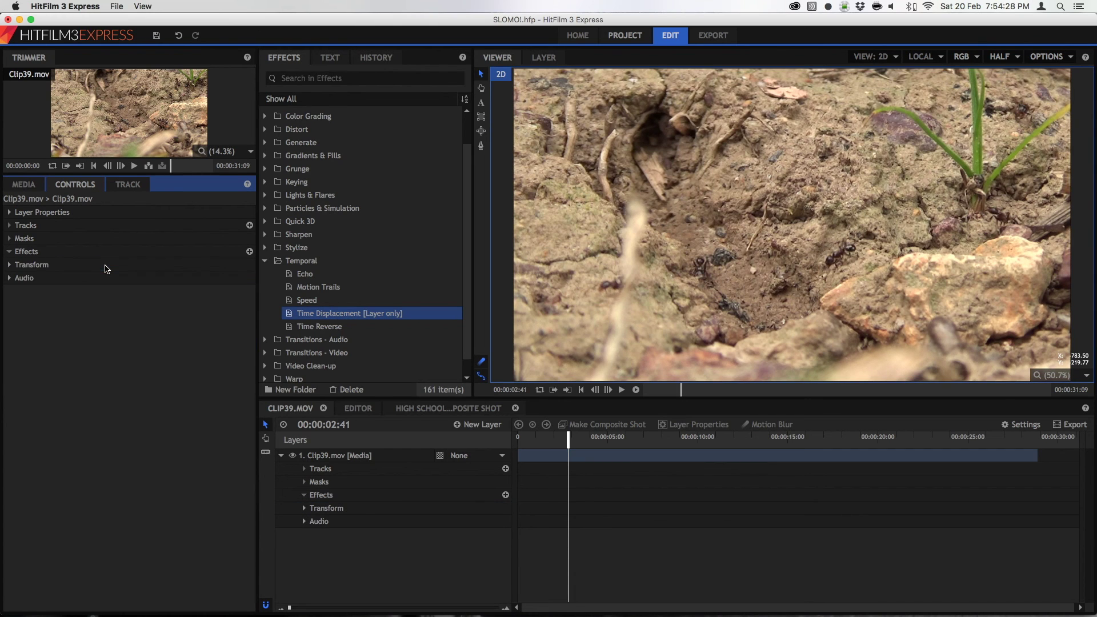
left_click(316, 301)
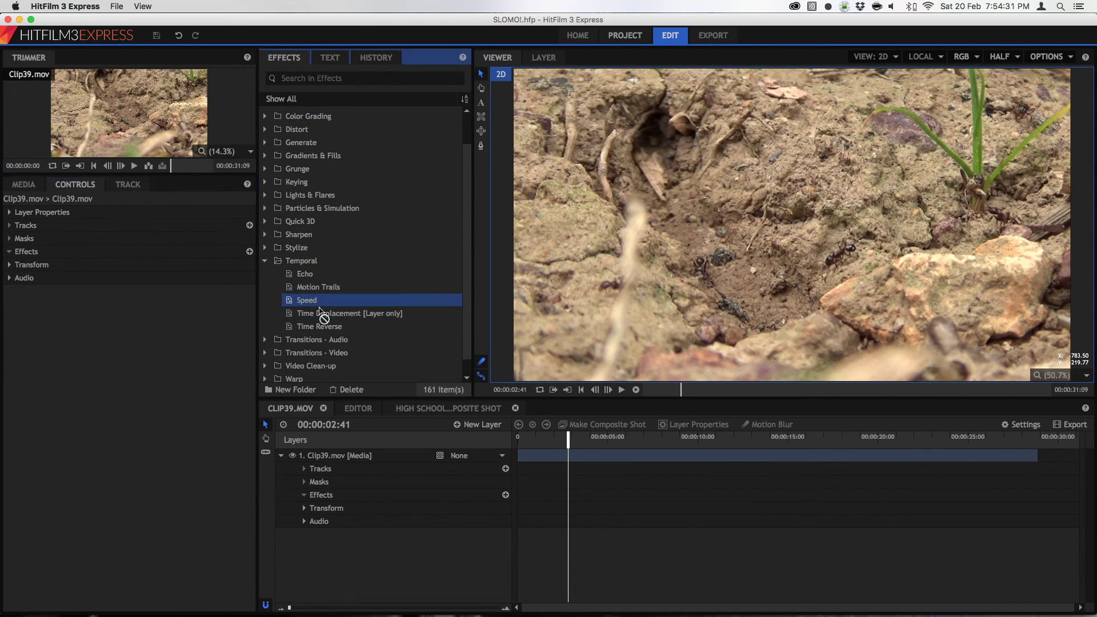
left_click_drag(531, 462, 532, 462)
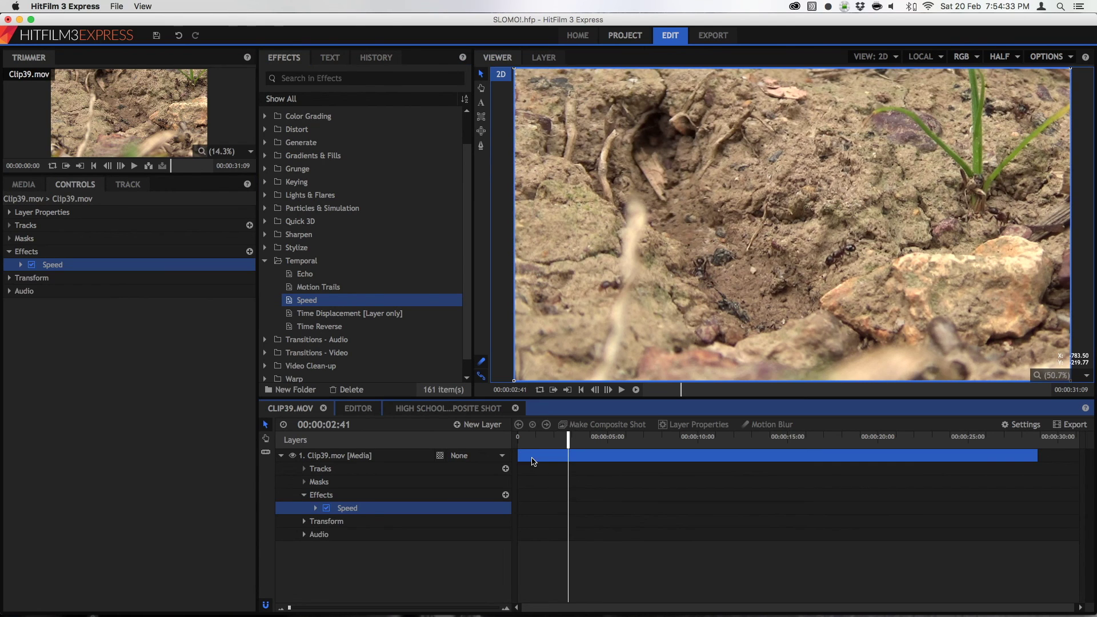
left_click(315, 509)
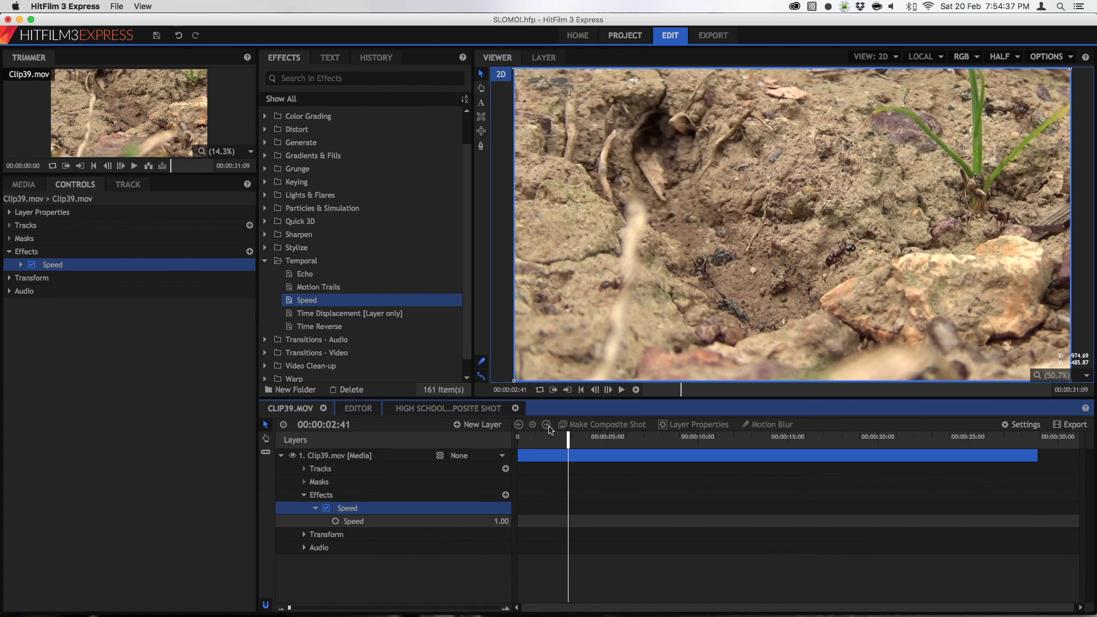
left_click_drag(537, 443, 490, 445)
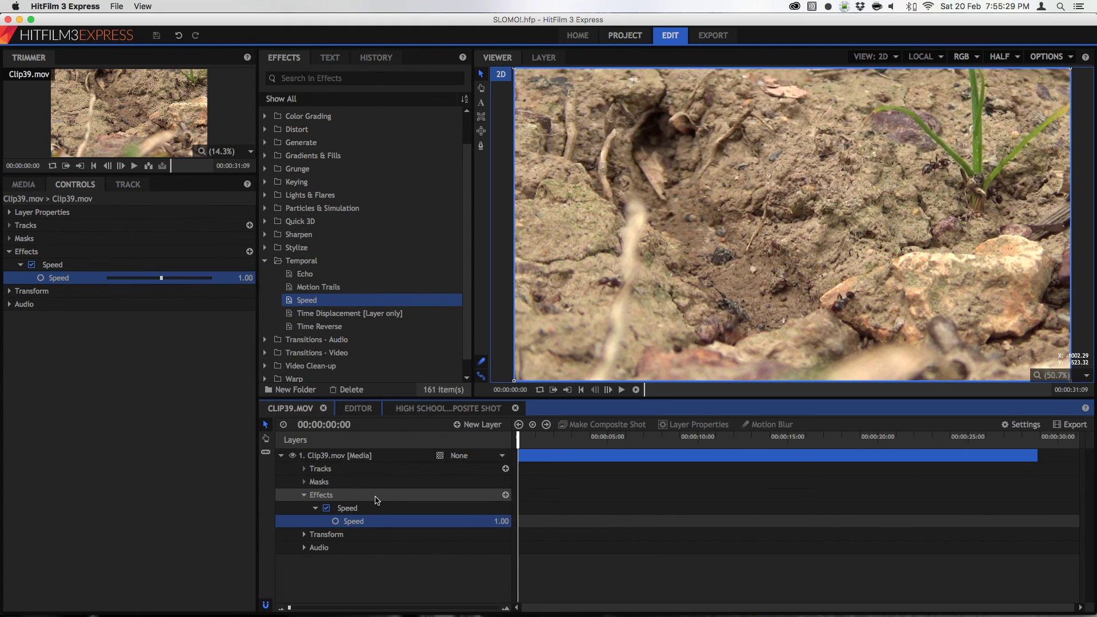
Keyframe Speed from the clip start and set it to 0.1 at about five seconds.
left_click(335, 521)
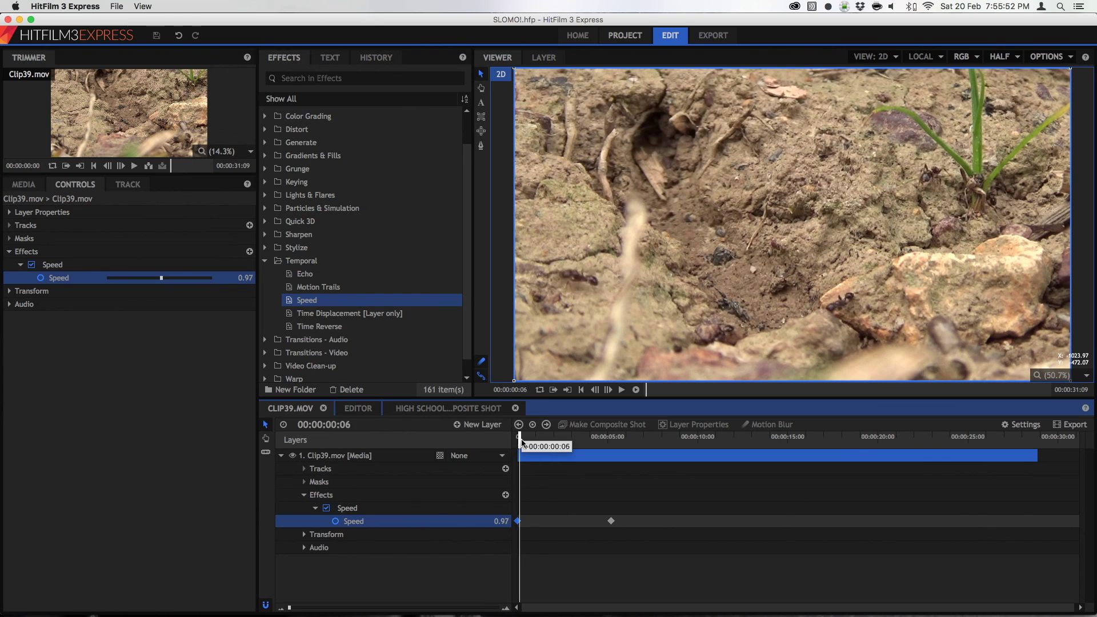
key("super+z")
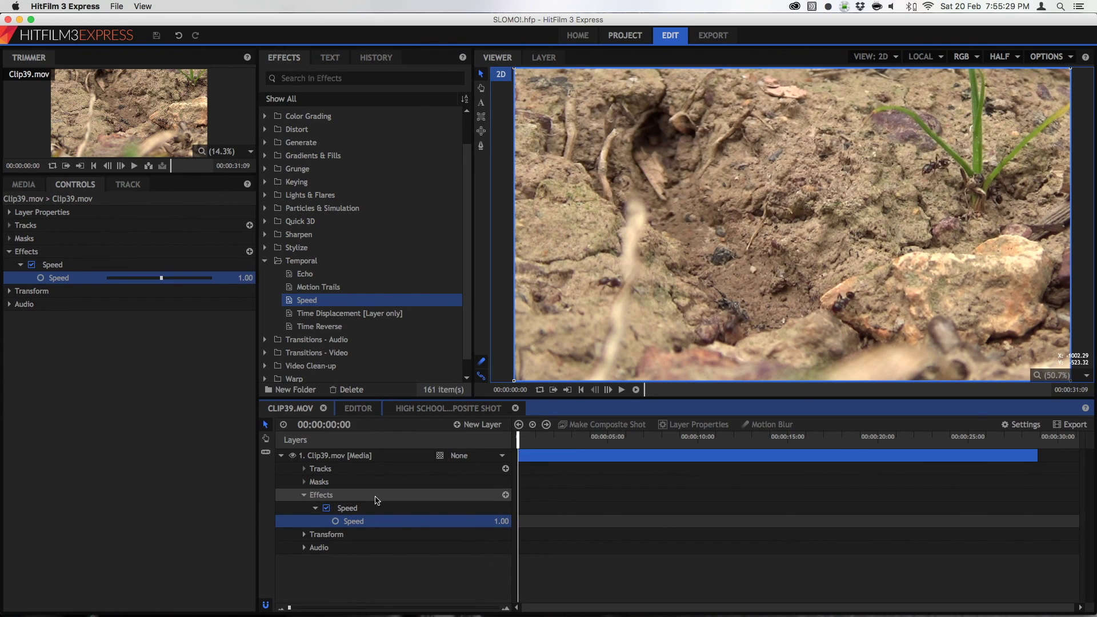
left_click(336, 522)
left_click(611, 441)
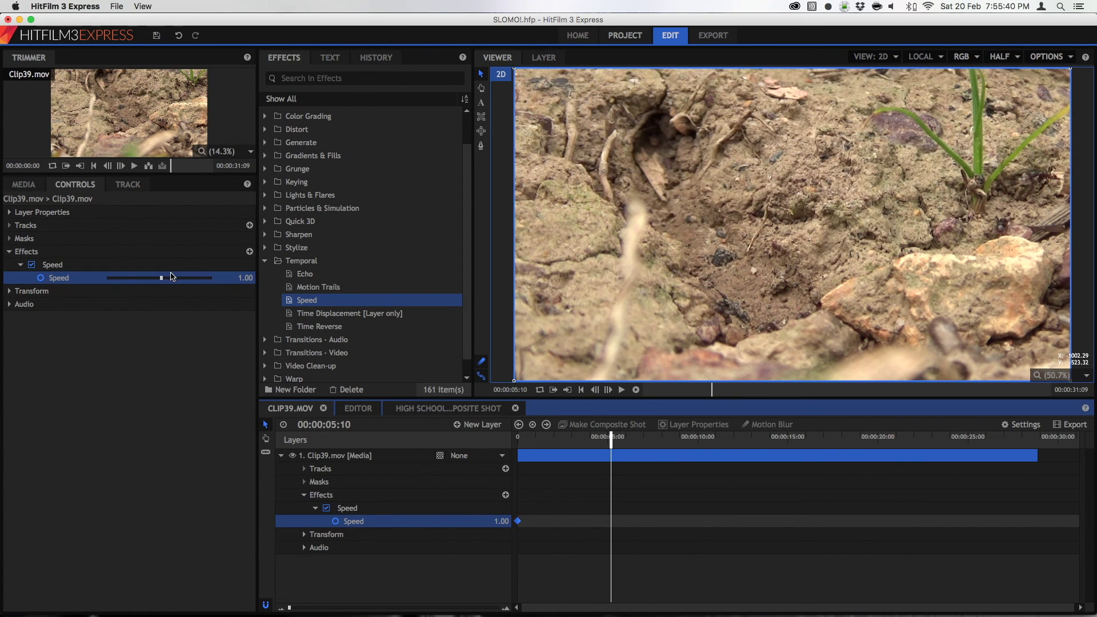
mouse_move(172, 277)
left_mouse_down()
mouse_move(192, 278)
mouse_move(153, 279)
left_mouse_up()
left_click(241, 279)
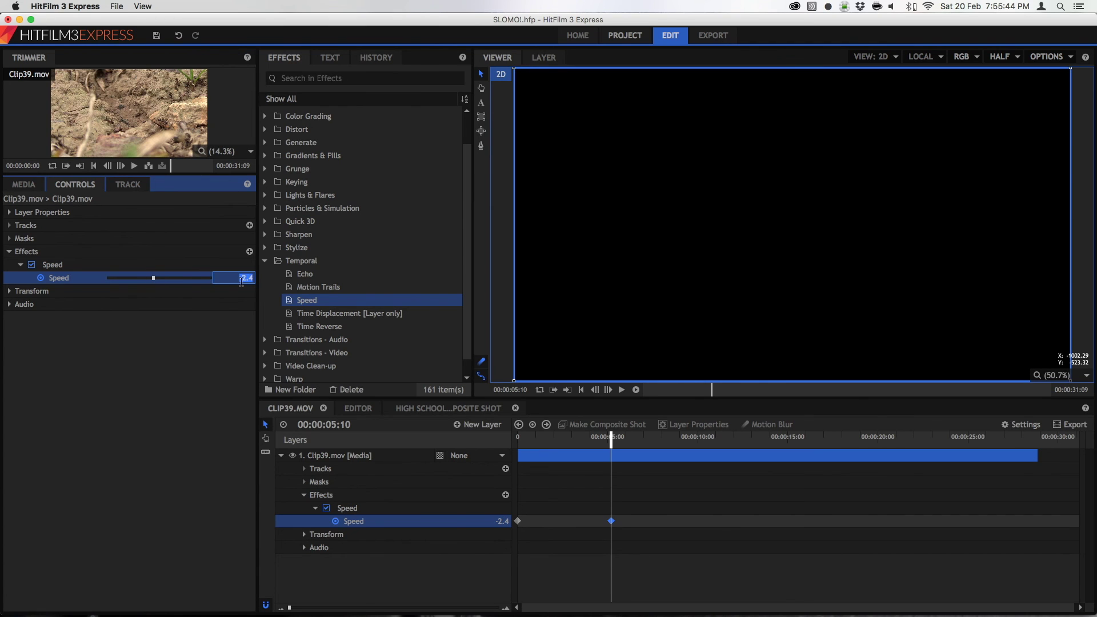
type("0.1")
key("Return")
Set the starting Speed keyframe to 2.00, save the project, and preview the ramp.
left_click(550, 437)
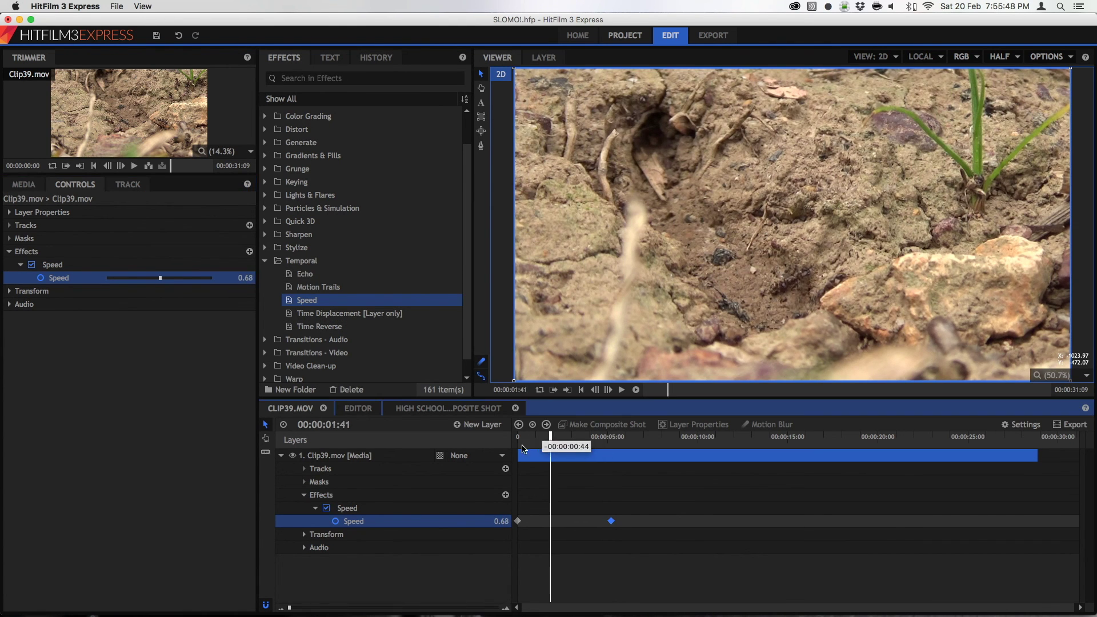
left_click(518, 437)
left_click(250, 279)
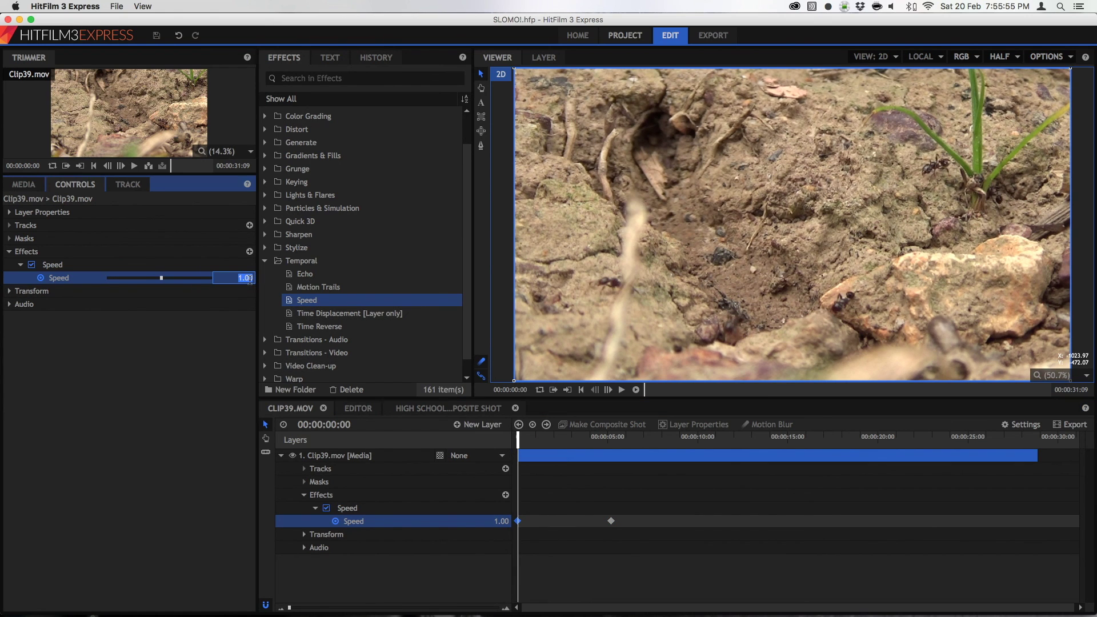
type("2")
key("Return")
key("super+s")
left_click_drag(518, 437, 460, 455)
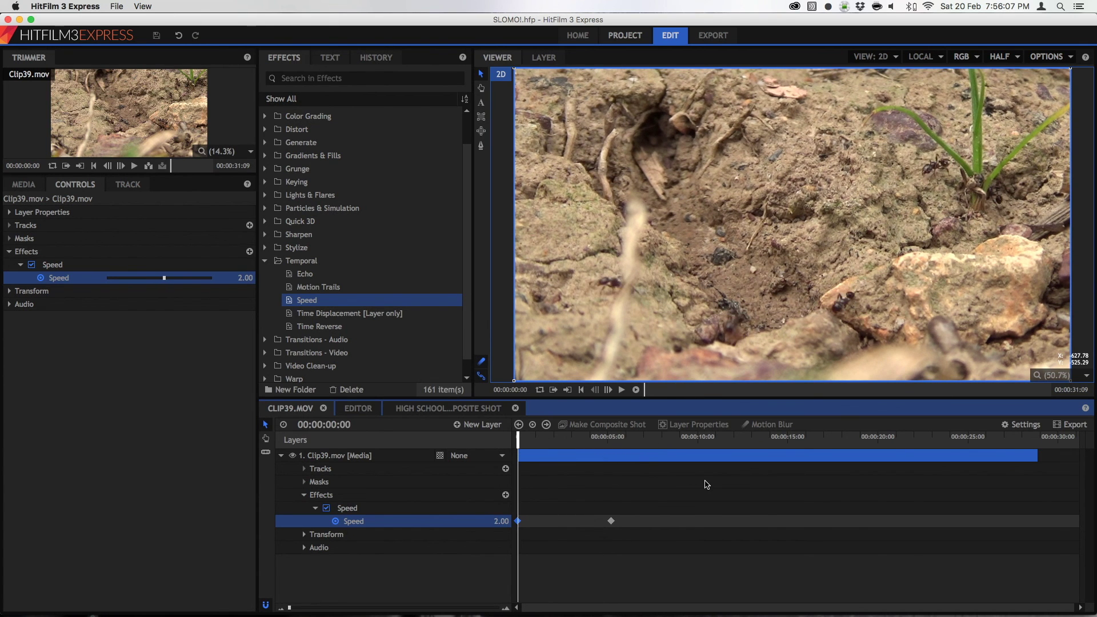
key("space")
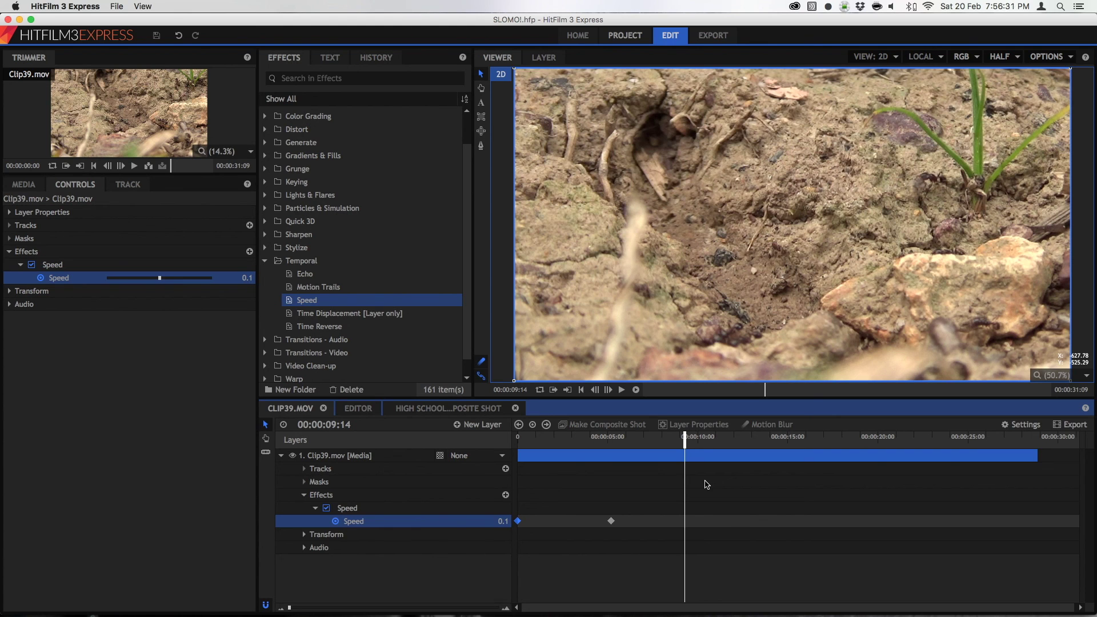
left_click_drag(684, 440, 536, 445)
left_click_drag(505, 507, 563, 487)
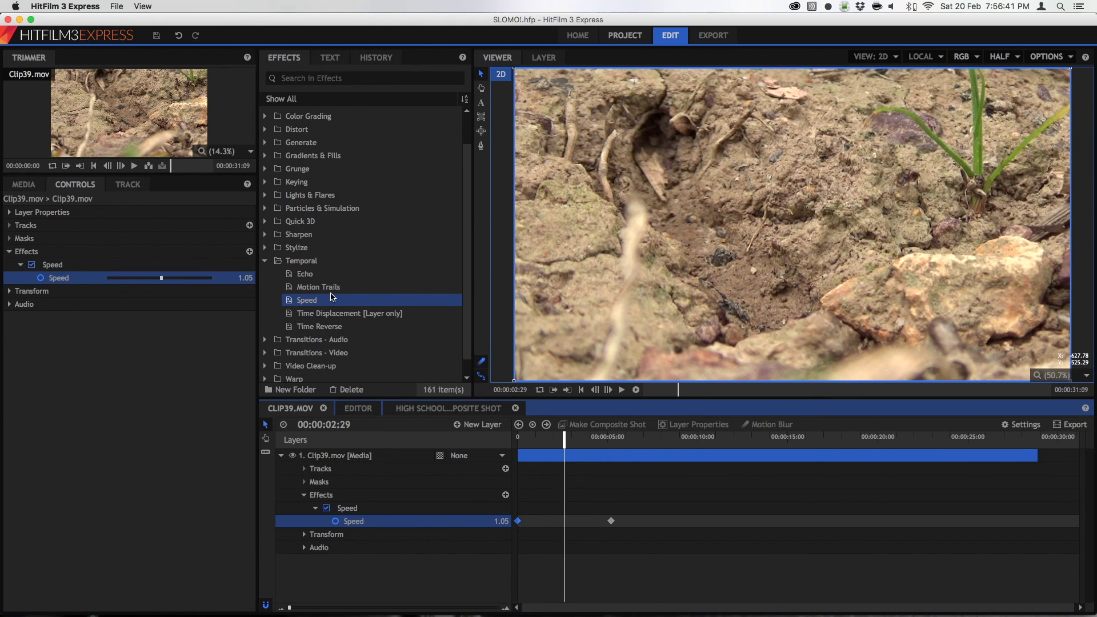